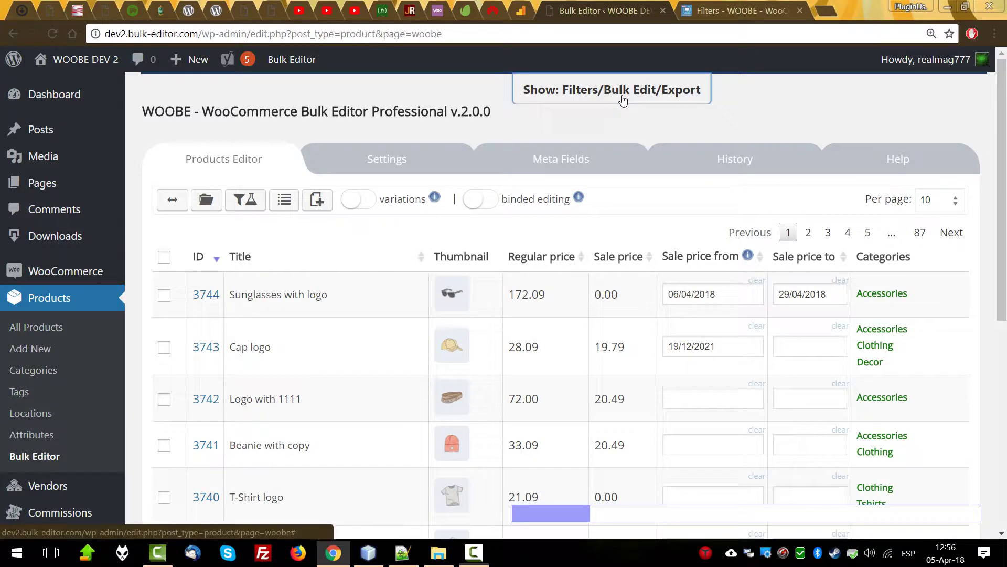
Show the Filters/Bulk Edit/Export panel and look over its title, price, stock and attribute filters.
left_click(655, 96)
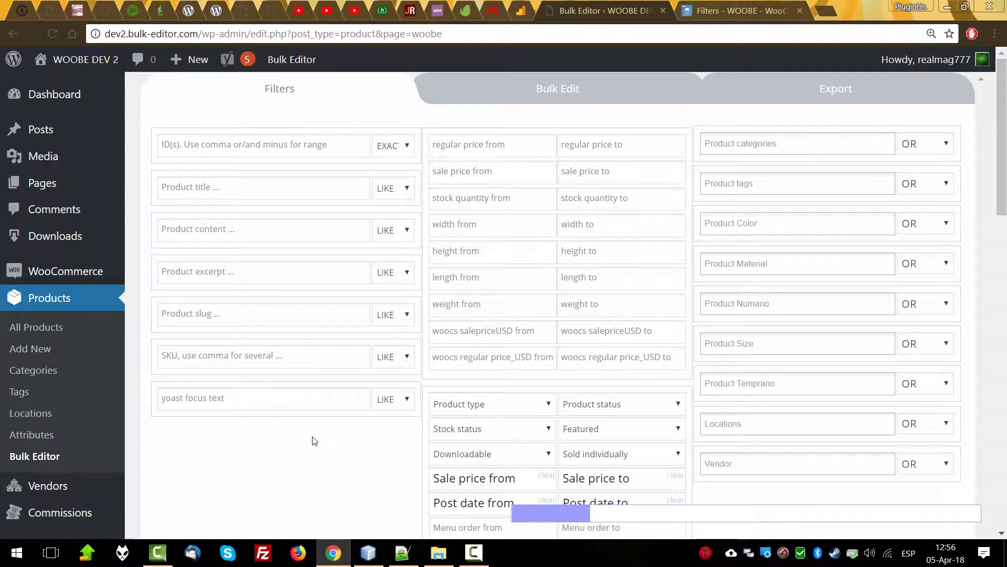
scroll(313, 439, "down", 8)
scroll(307, 439, "down", 4)
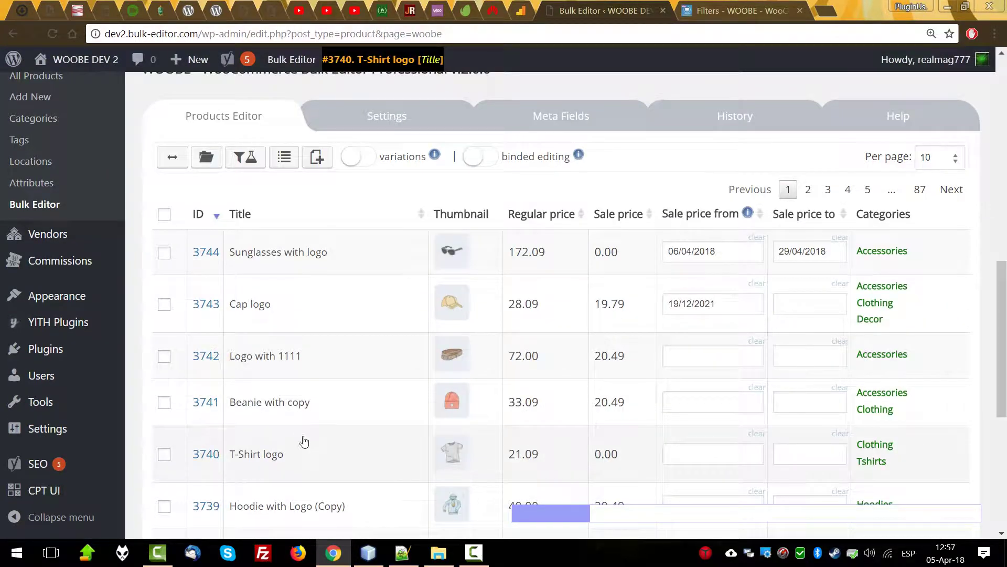
scroll(302, 436, "up", 12)
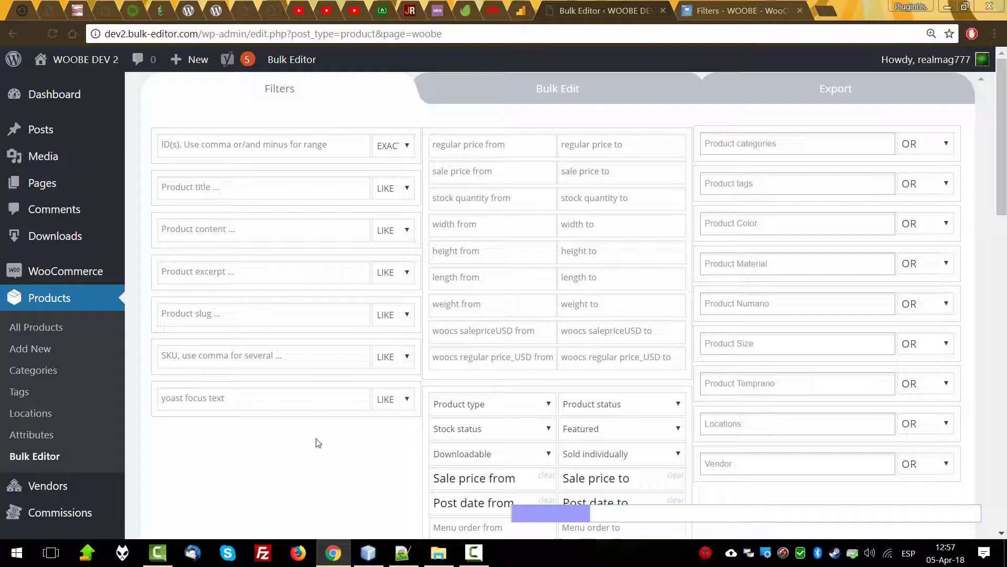
Filter the products table by the IDs 3744 and 3740 in the ID(s) field.
left_click(198, 146)
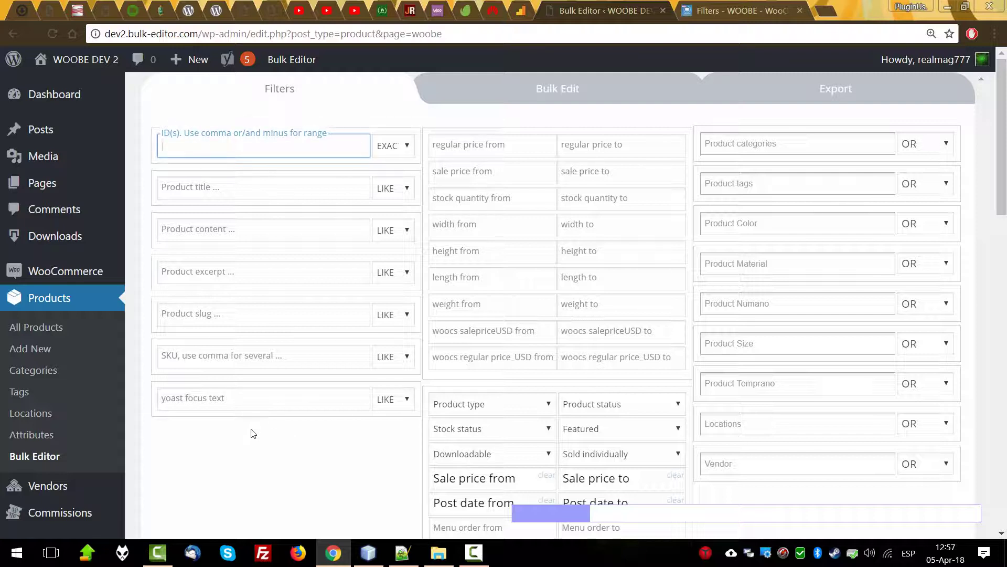
scroll(264, 433, "down", 10)
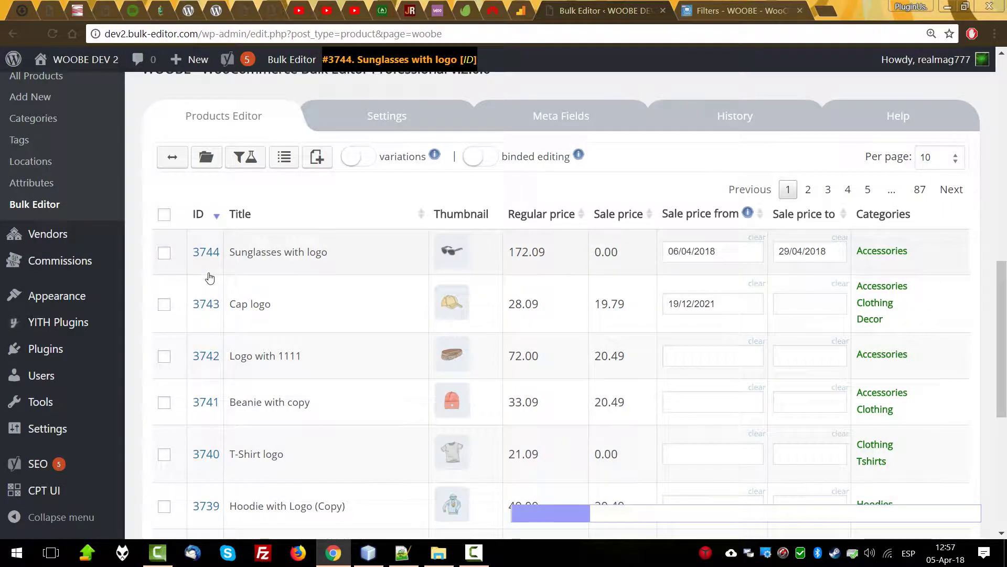
scroll(209, 277, "up", 10)
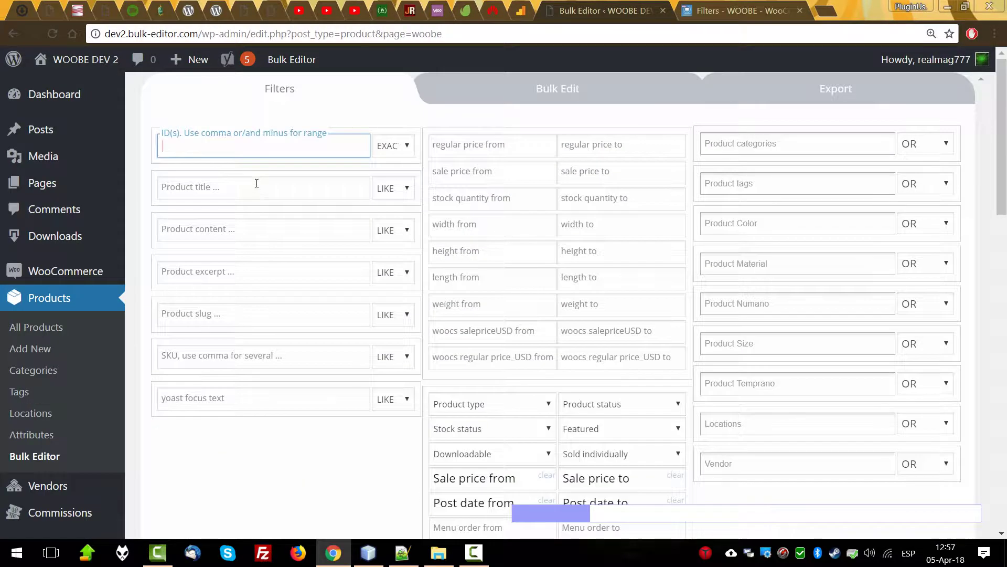
type("3744")
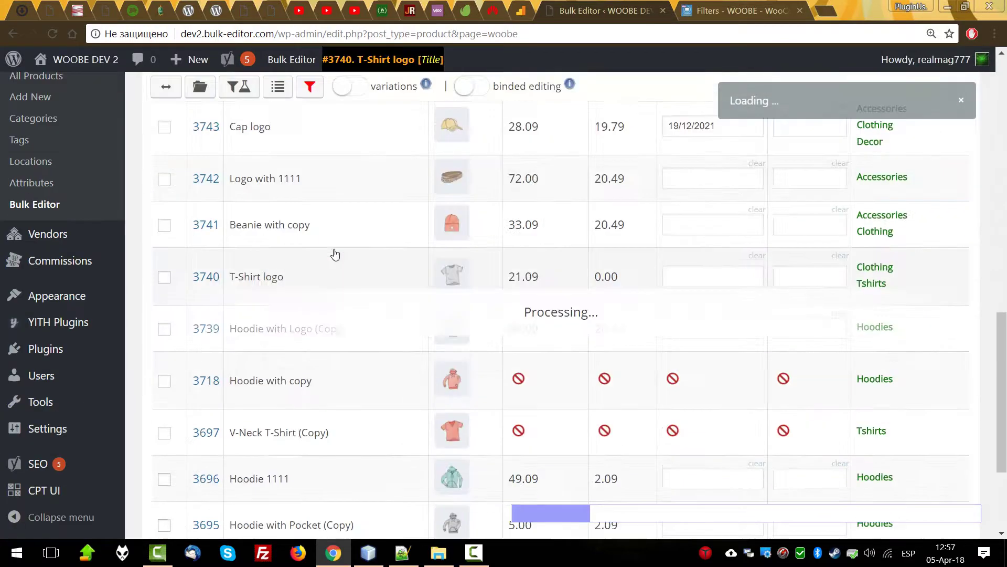
scroll(358, 394, "up", 8)
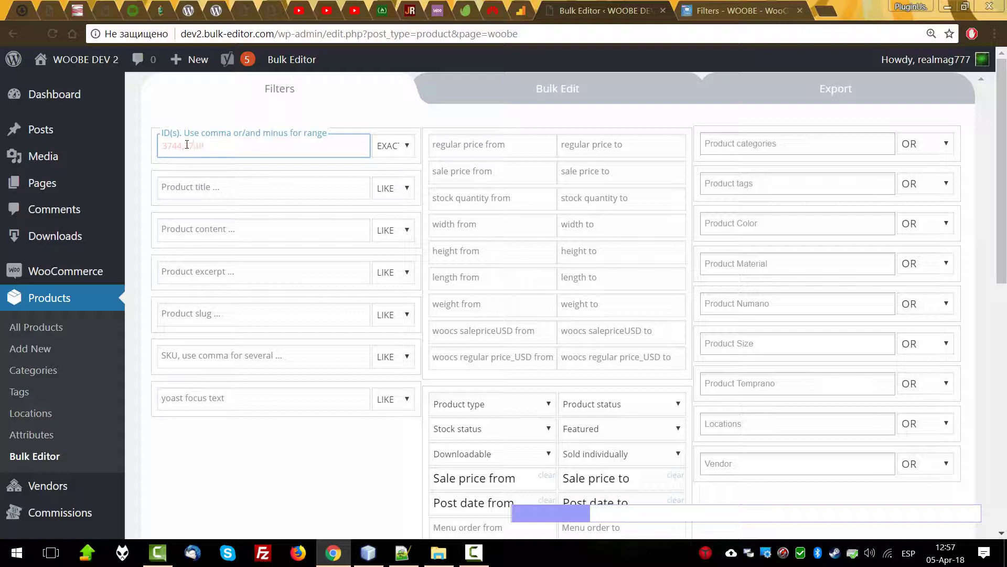
key("Return")
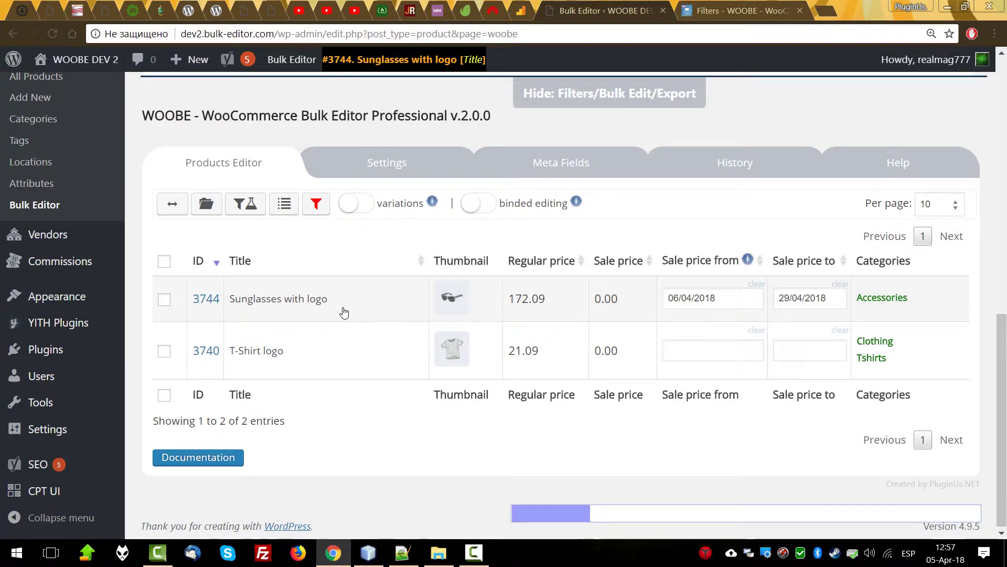
scroll(297, 298, "up", 5)
scroll(297, 299, "up", 1)
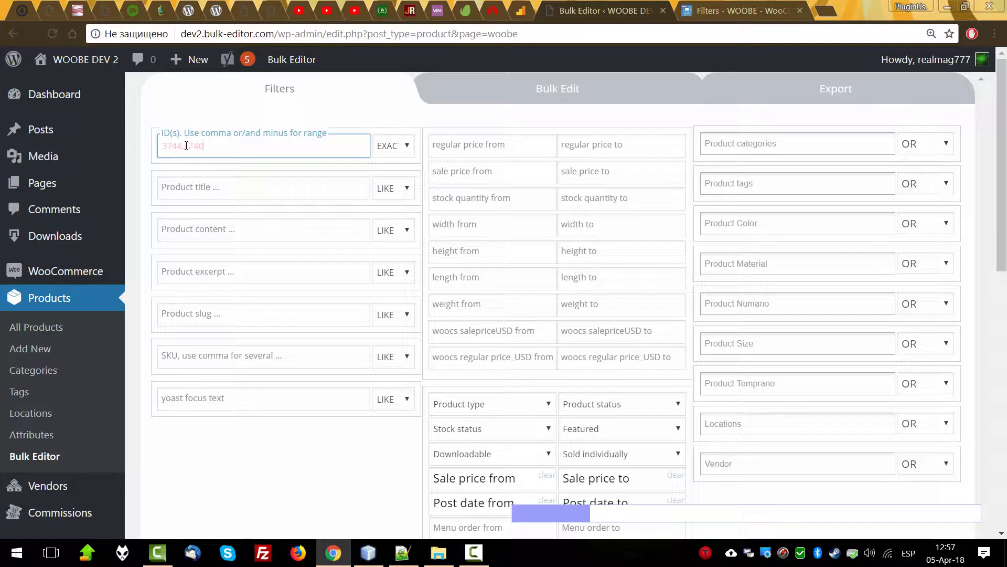
Change the ID filter to the range 3700-3744 and apply it.
left_click_drag(186, 146, 151, 186)
key("BackSpace")
key("Return")
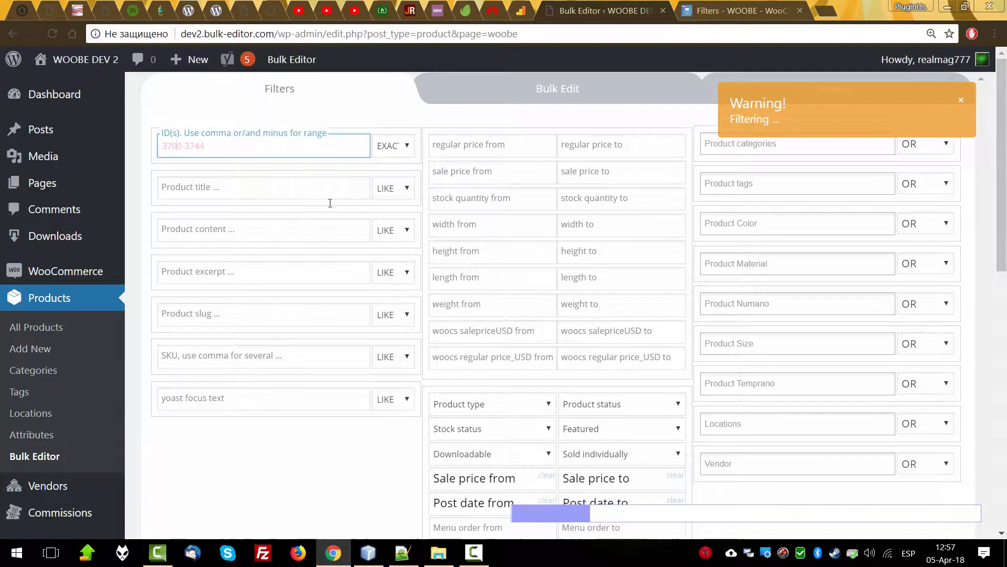
scroll(370, 351, "down", 10)
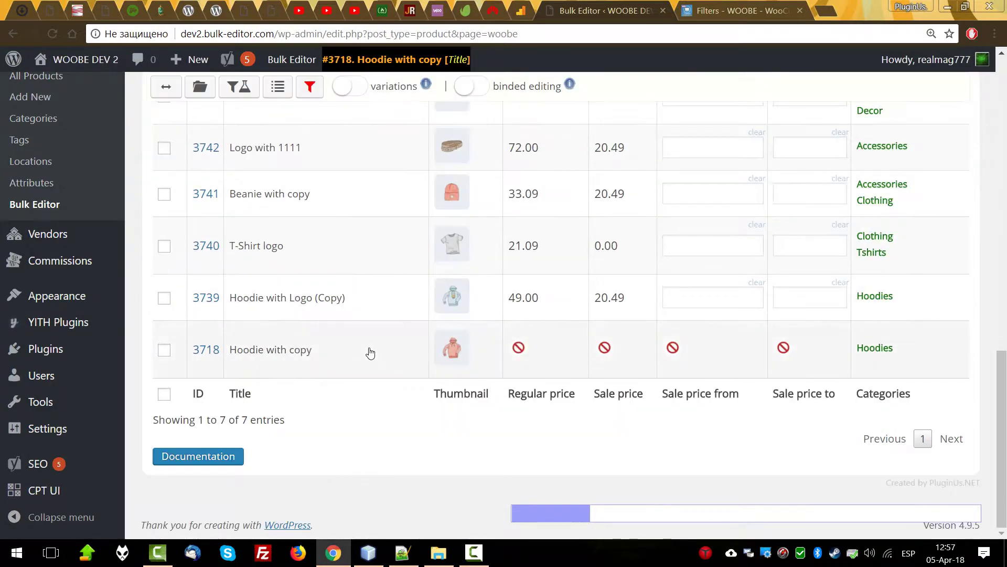
scroll(362, 292, "up", 5)
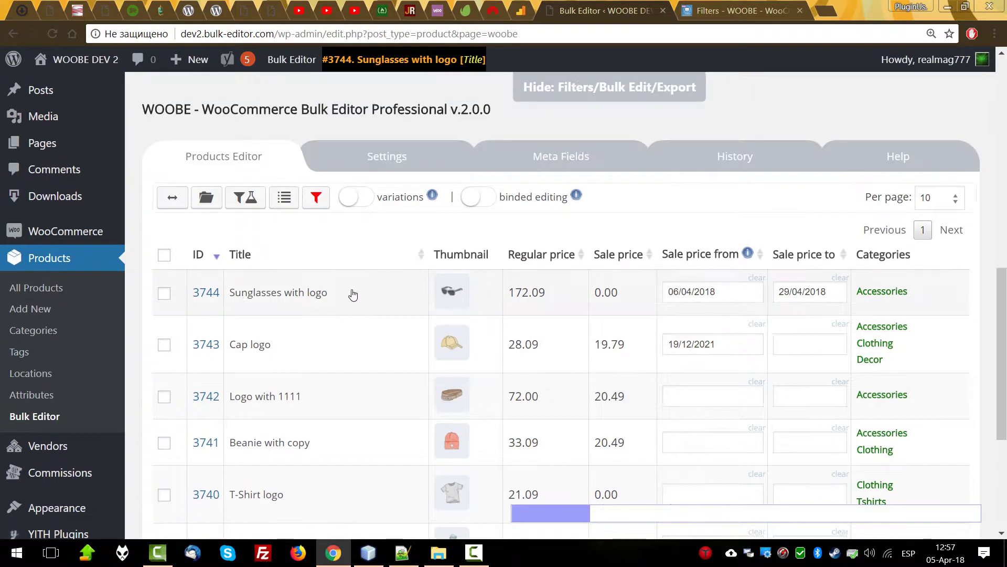
scroll(378, 396, "up", 5)
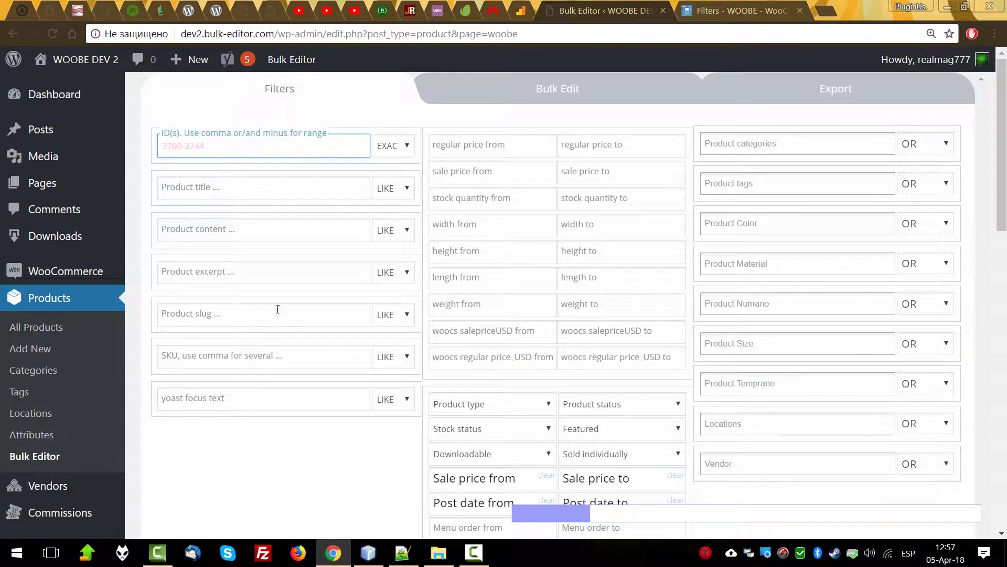
Clear the ID field and reset all filters to list all 87 pages of products.
triple_click(225, 151)
key("BackSpace")
scroll(430, 370, "down", 5)
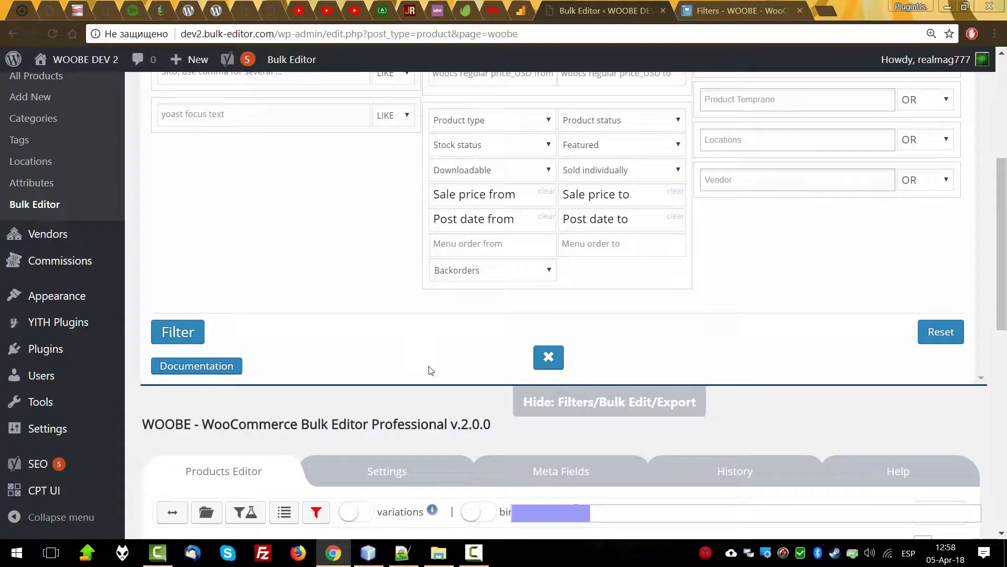
left_click(952, 331)
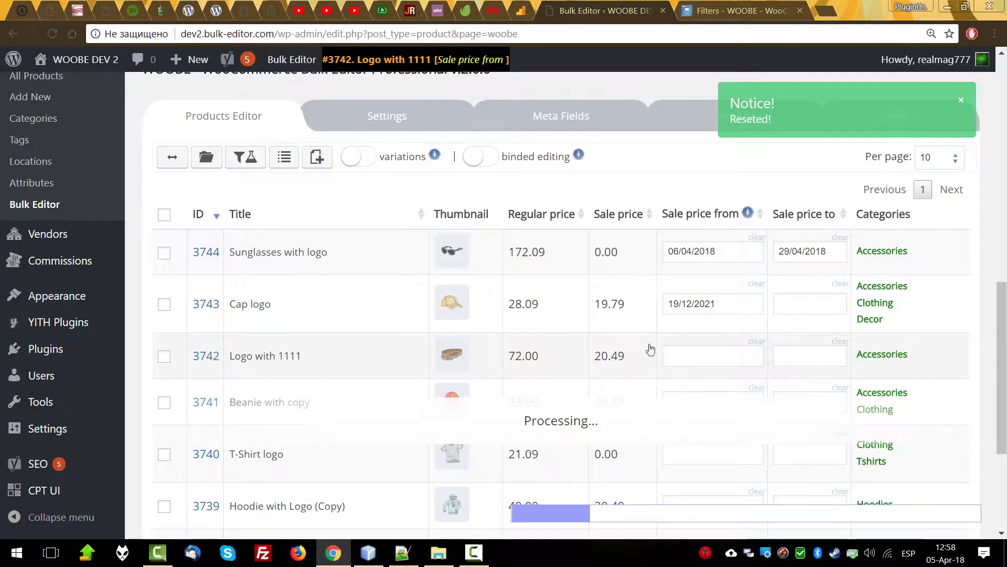
scroll(596, 312, "up", 3)
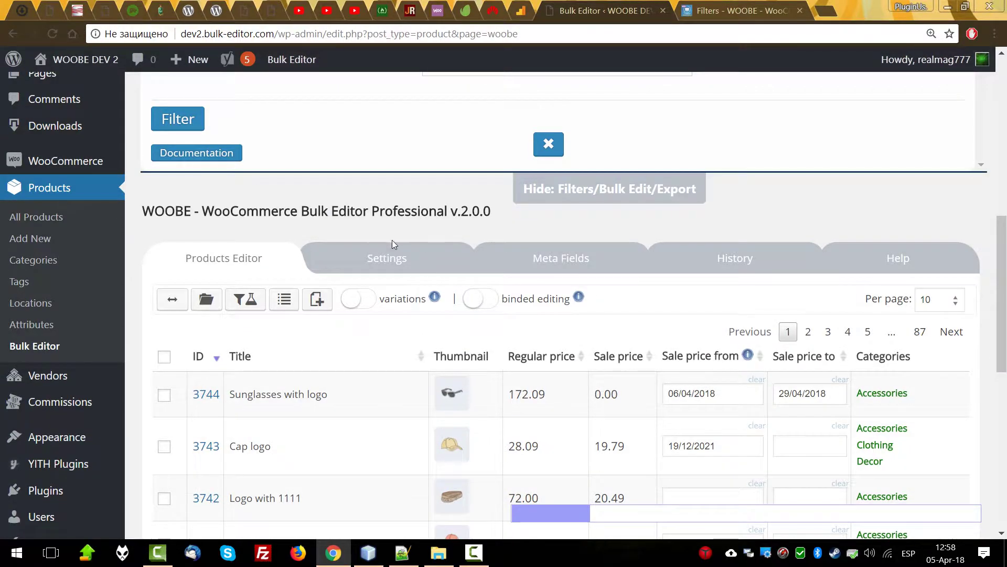
scroll(393, 243, "up", 8)
Enter logo in the Product title filter.
left_click(210, 188)
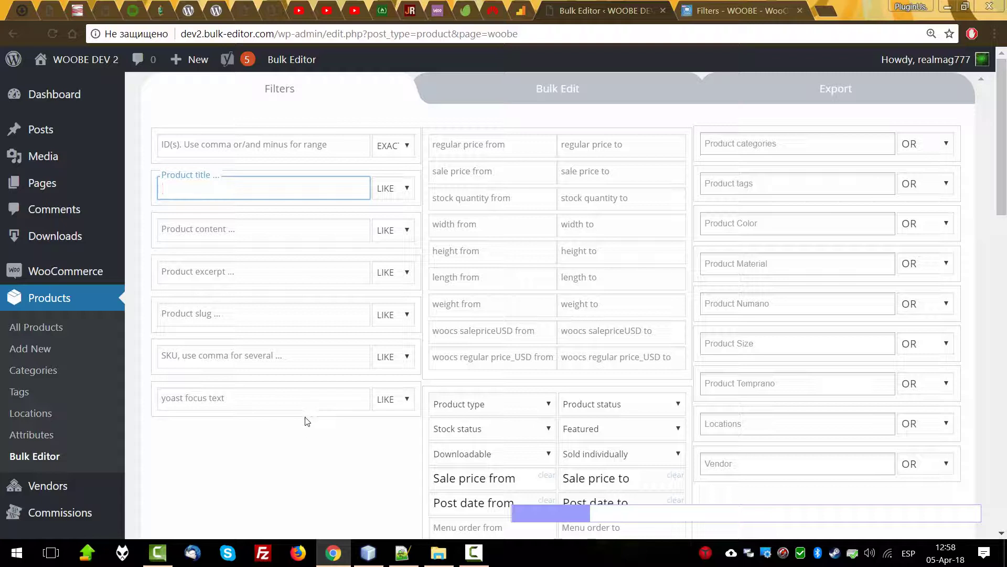
scroll(288, 479, "down", 8)
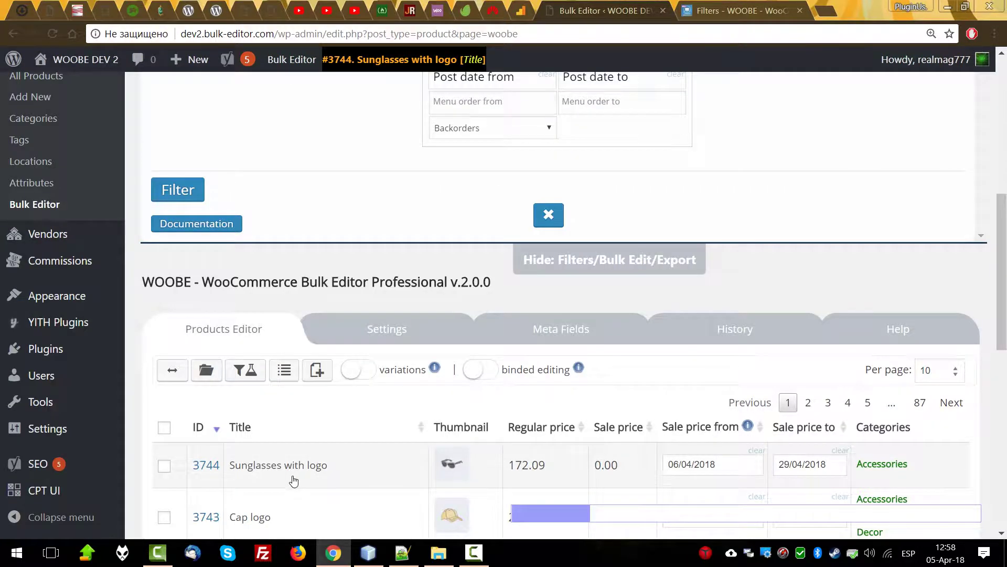
scroll(288, 478, "up", 8)
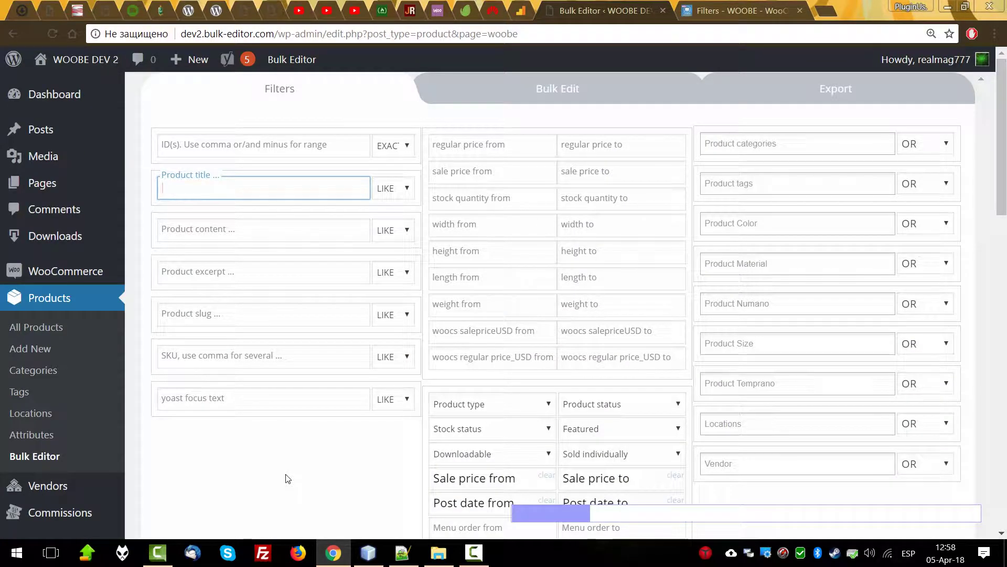
scroll(286, 474, "down", 8)
scroll(283, 451, "up", 8)
Keep the LIKE match mode and apply the logo title filter, leaving 230 products.
left_click(399, 194)
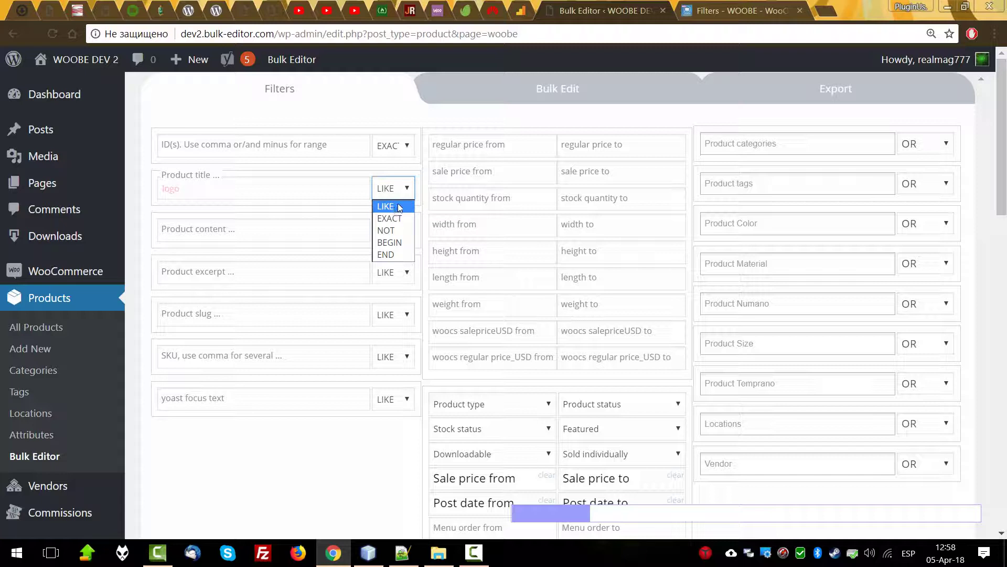
left_click(274, 192)
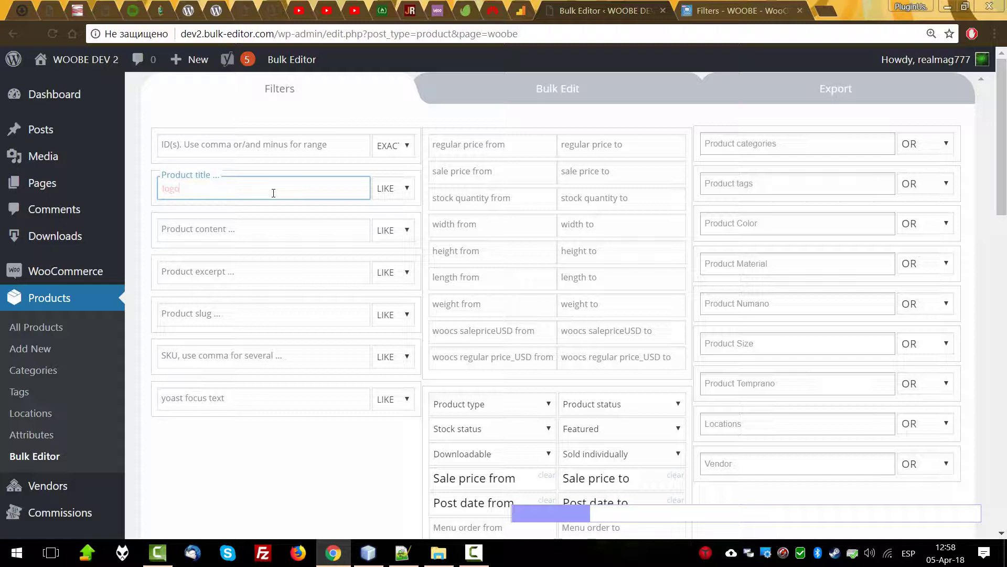
double_click(214, 192)
key("Return")
scroll(356, 304, "down", 7)
scroll(355, 303, "down", 5)
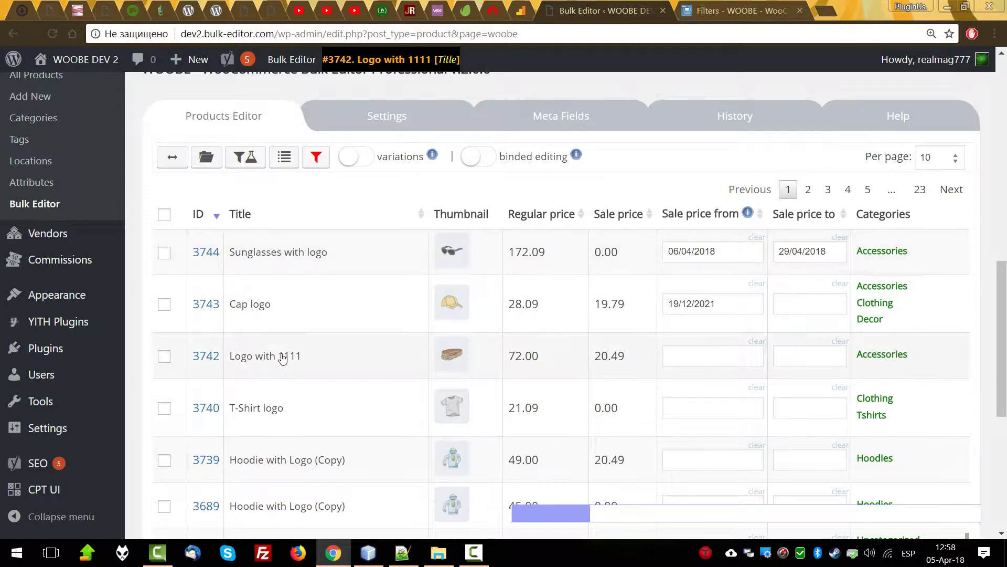
scroll(349, 304, "up", 3)
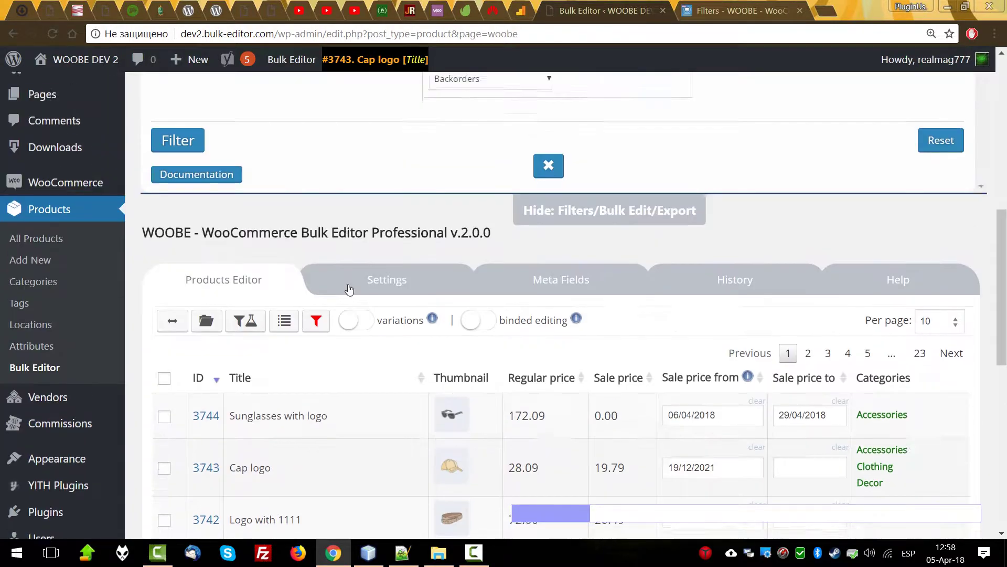
scroll(368, 309, "up", 4)
scroll(393, 331, "down", 11)
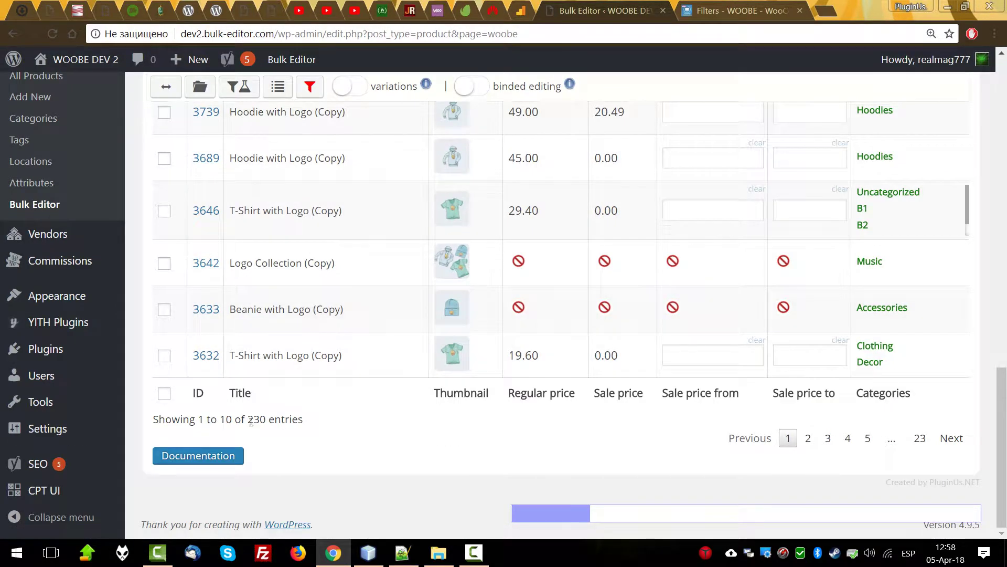
left_click_drag(250, 422, 194, 393)
Apply the logo title filter with the NOT match mode to exclude logo titles.
scroll(329, 425, "up", 15)
left_click(387, 190)
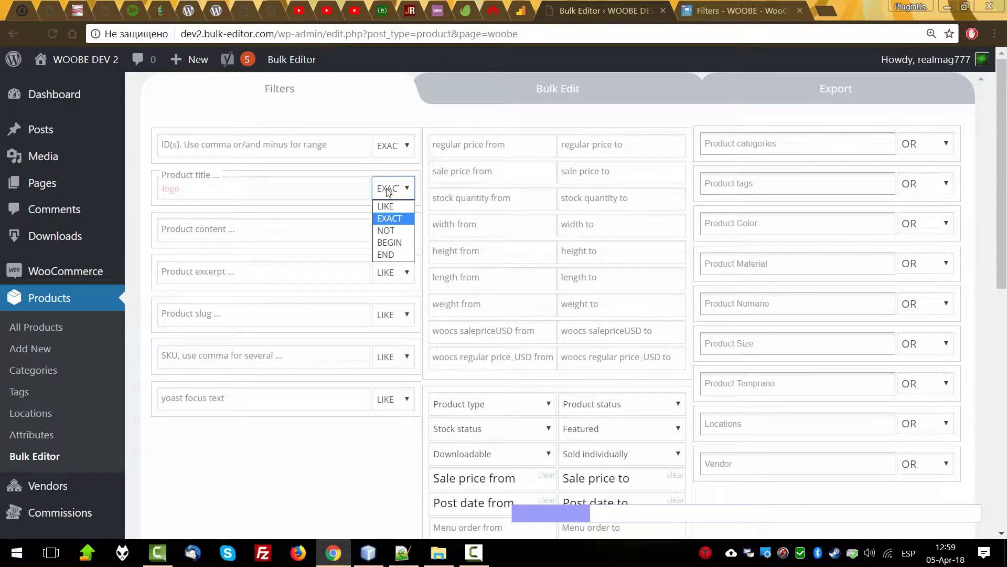
left_click(388, 232)
left_click(284, 189)
key("Return")
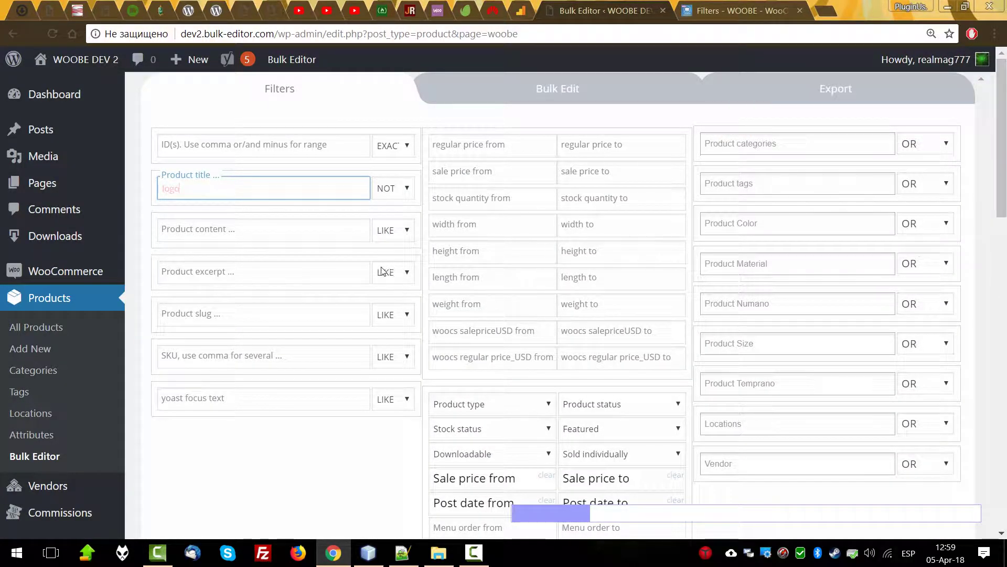
scroll(377, 270, "down", 12)
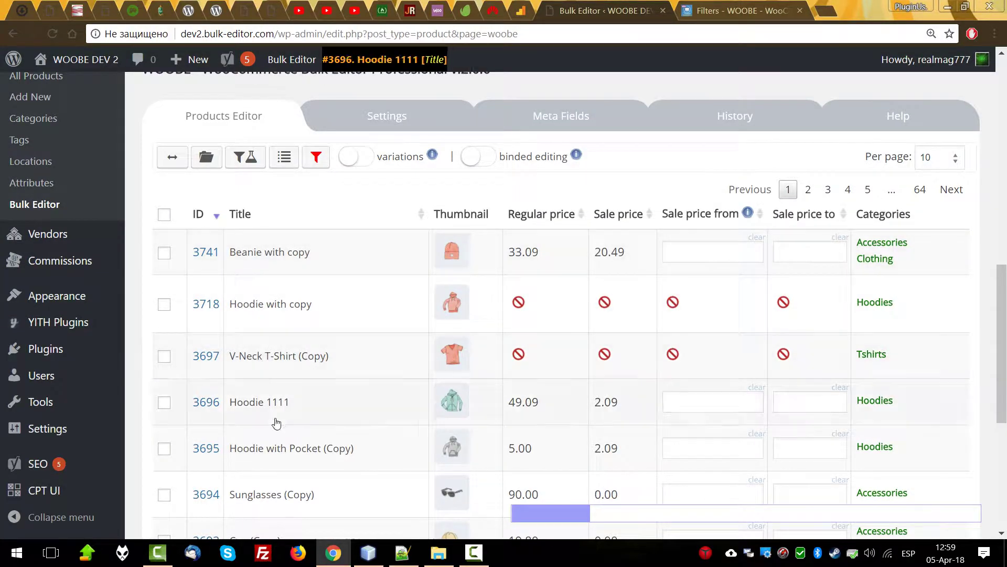
scroll(315, 475, "down", 6)
left_click_drag(234, 436, 346, 423)
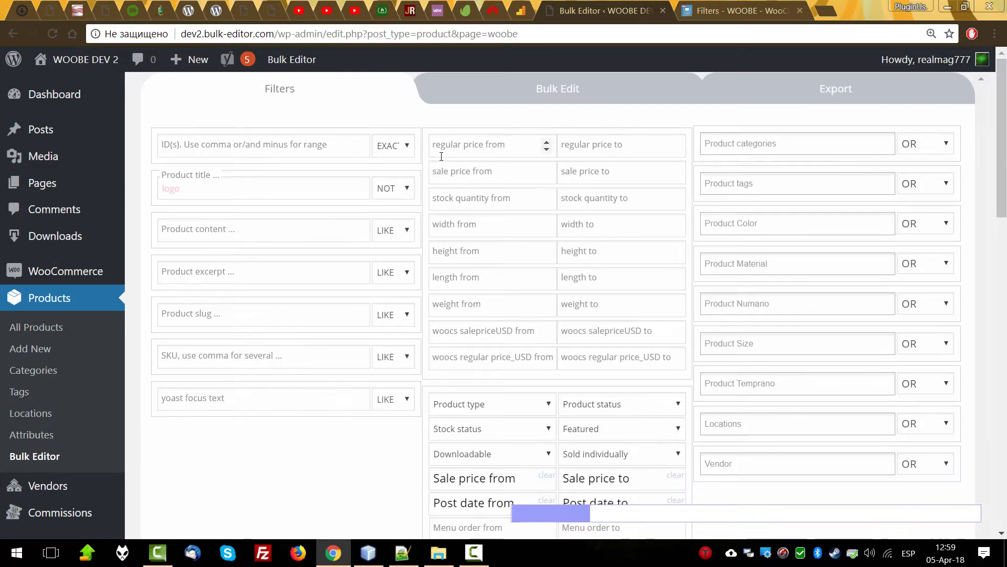
Switch the title match mode to BEGIN and reapply the logo filter.
left_click(394, 188)
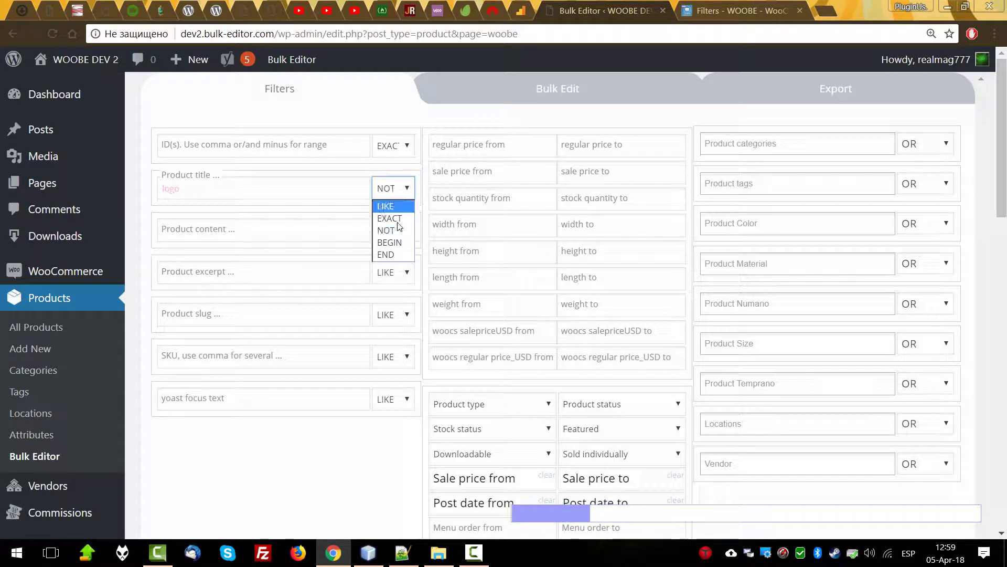
left_click(388, 244)
left_click(241, 193)
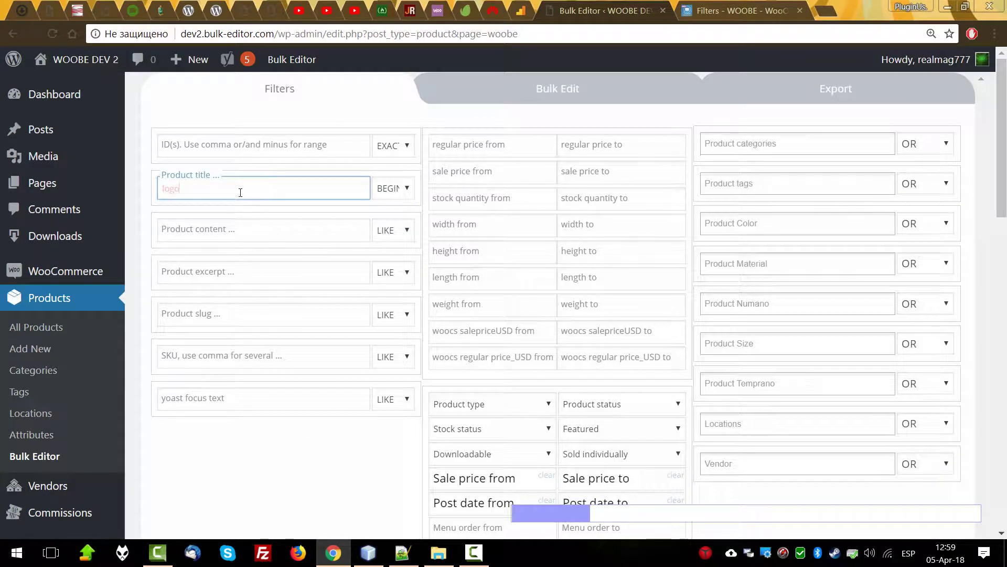
double_click(241, 193)
key("Return")
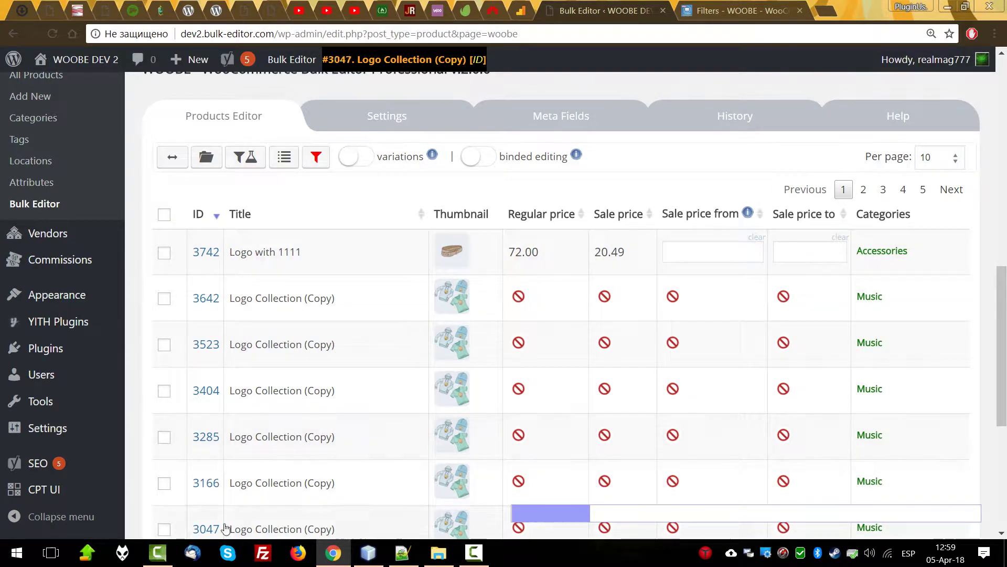
scroll(226, 528, "up", 10)
Filter titles ending in logo with the END match mode, then go to the documentation tab.
left_click(394, 187)
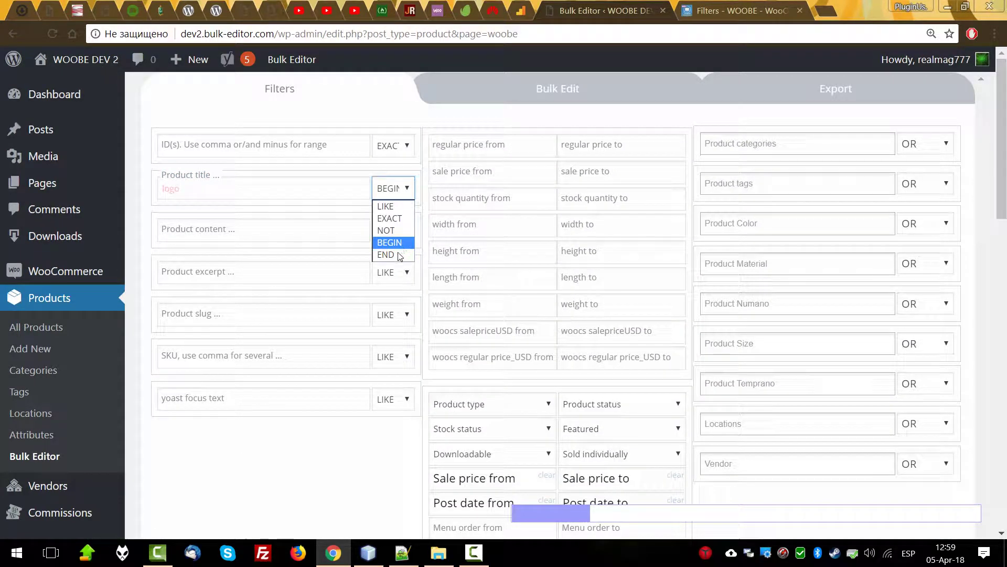
left_click(399, 255)
left_click(369, 191)
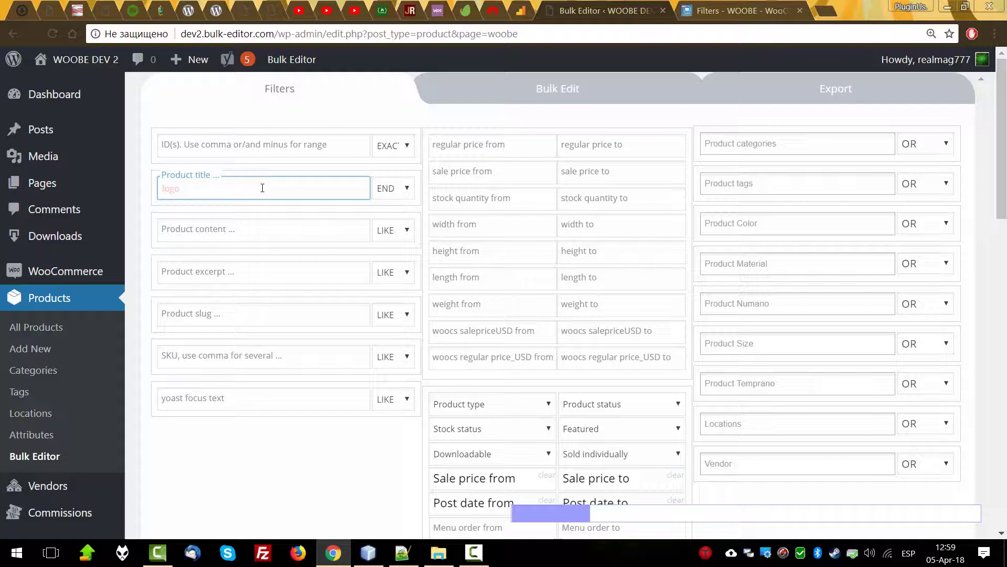
key("Return")
scroll(330, 263, "down", 8)
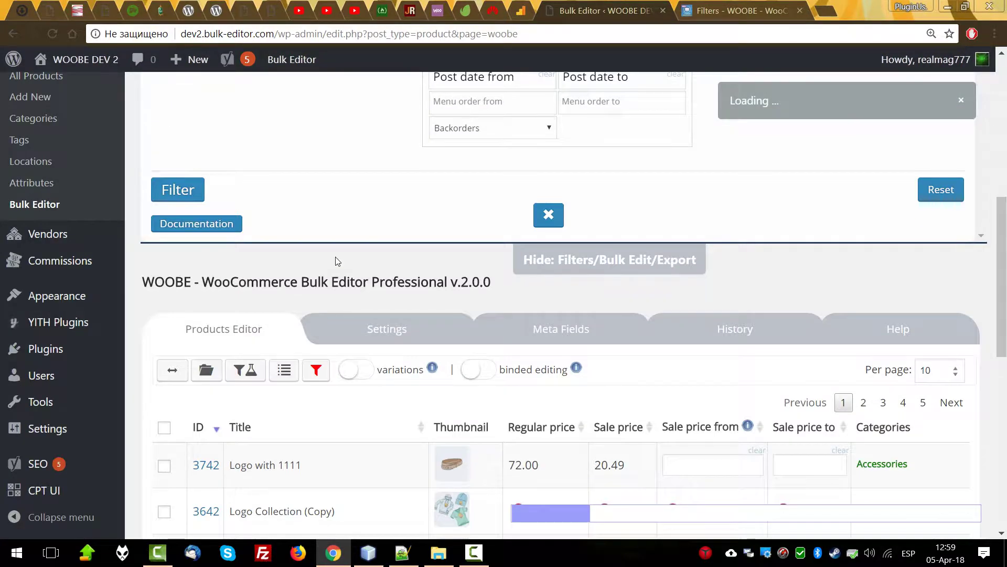
scroll(362, 236, "down", 6)
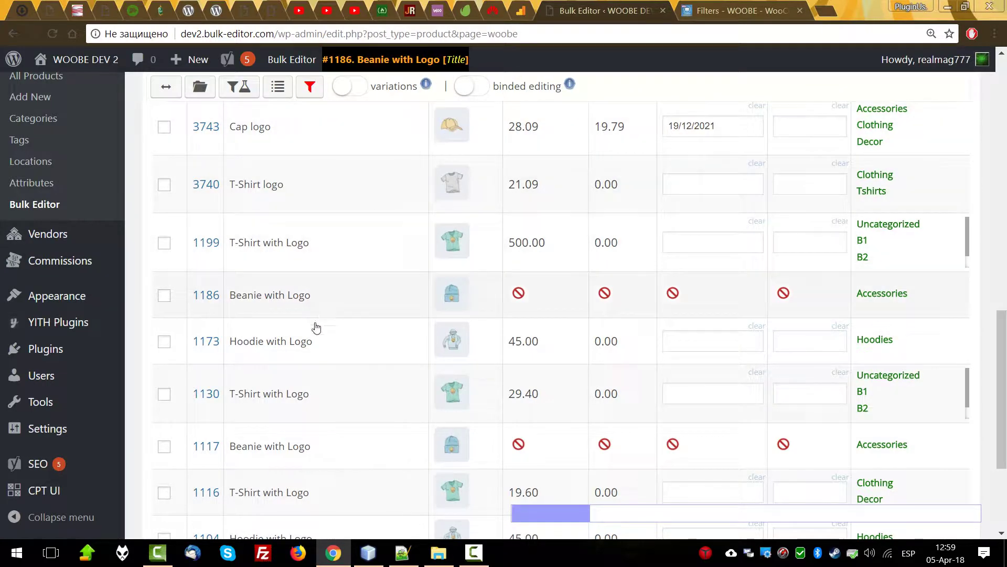
scroll(336, 348, "up", 10)
key("ctrl+Tab")
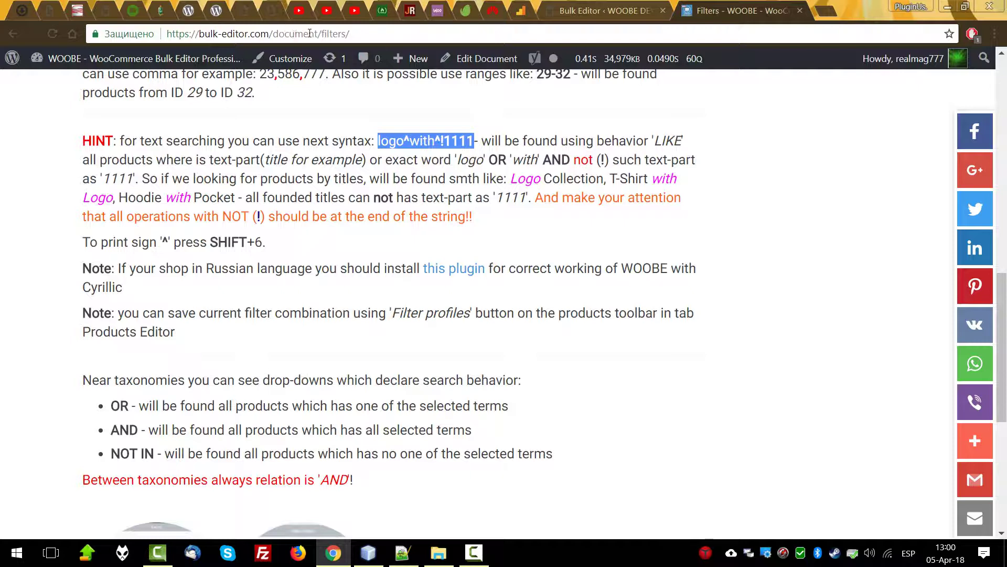
Highlight the parts of the hint example logo^with^!1111 in the documentation.
left_click_drag(120, 141, 136, 138)
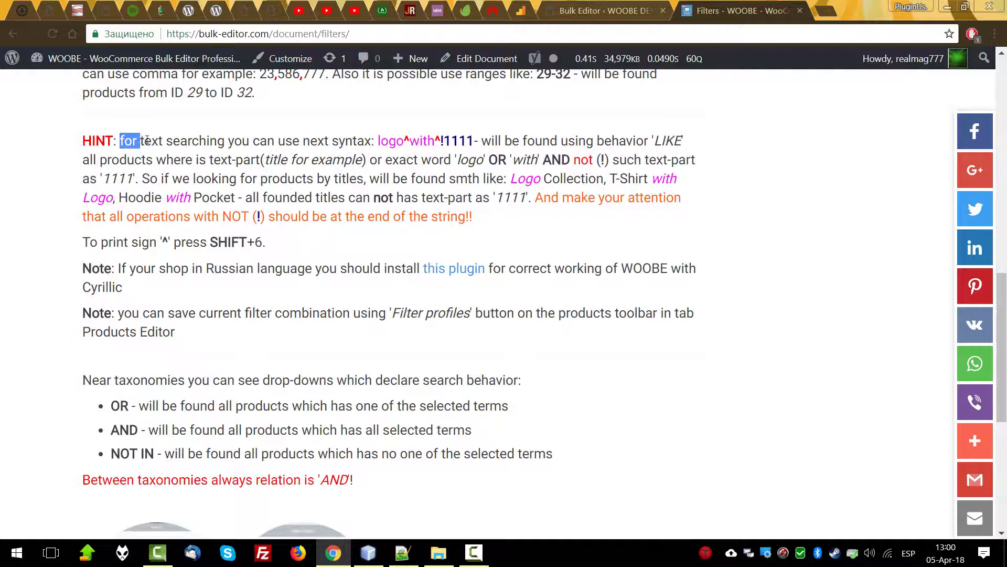
left_click_drag(147, 140, 386, 139)
left_click(422, 140)
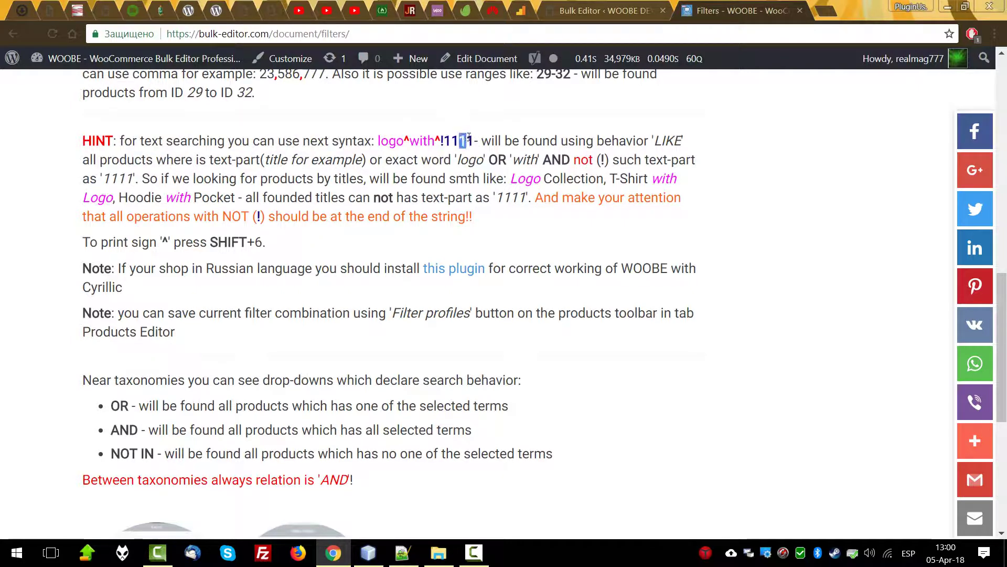
double_click(444, 142)
left_click(443, 143)
double_click(388, 141)
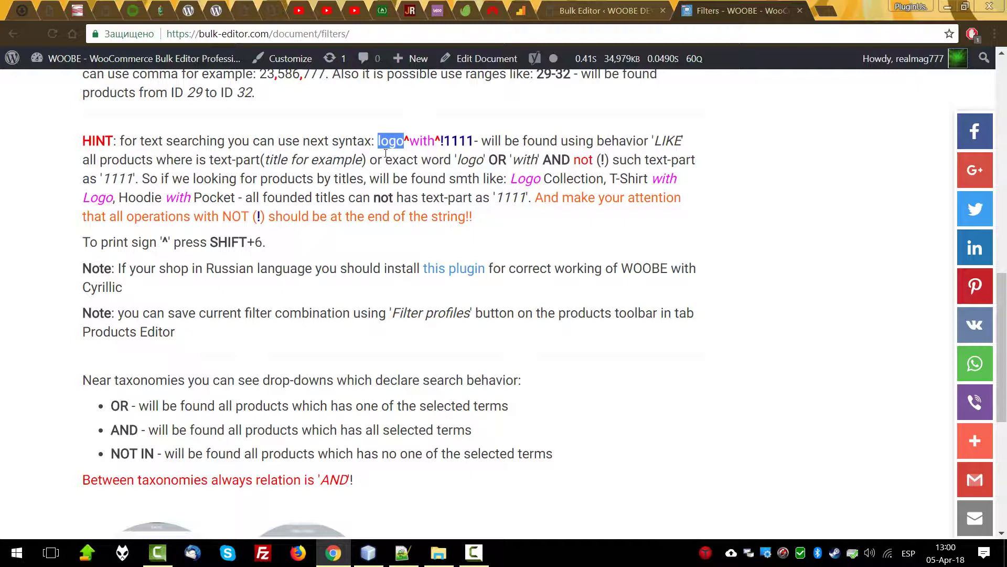
double_click(422, 141)
left_click(445, 141)
left_click_drag(449, 141, 474, 141)
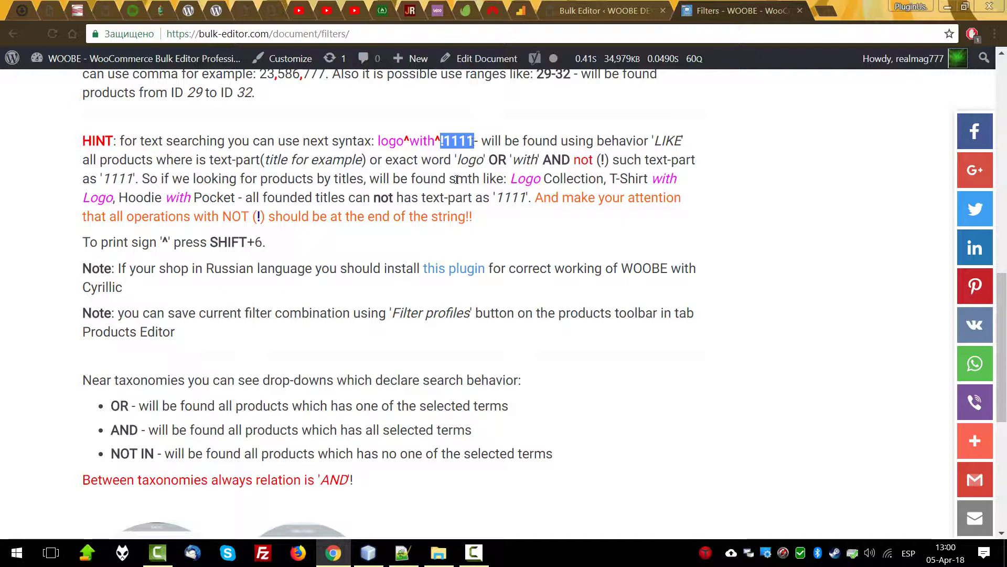
left_click(384, 140)
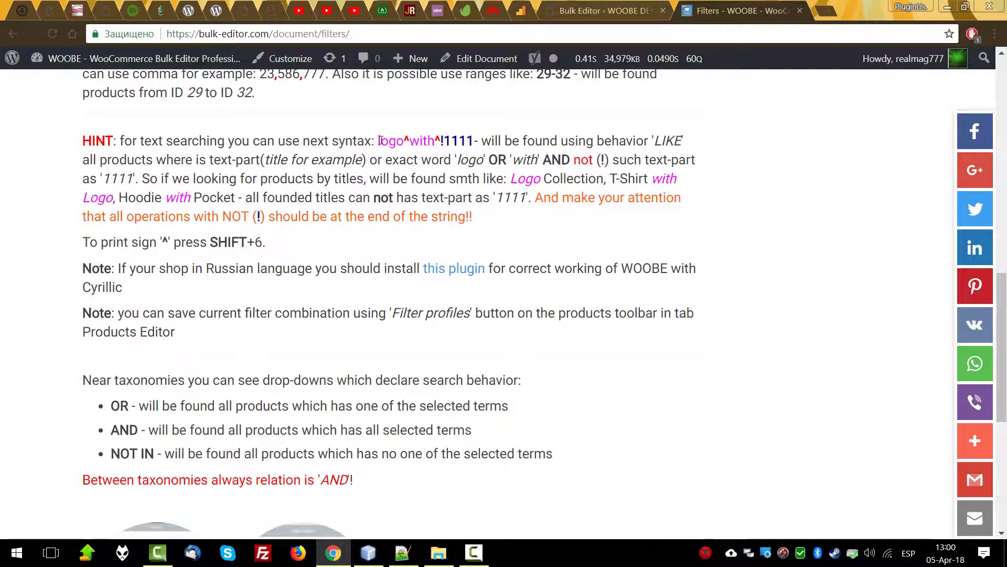
Copy the full example logo^with^!1111 and return to the Bulk Editor tab.
left_click_drag(380, 141, 473, 141)
right_click(457, 141)
left_click(483, 151)
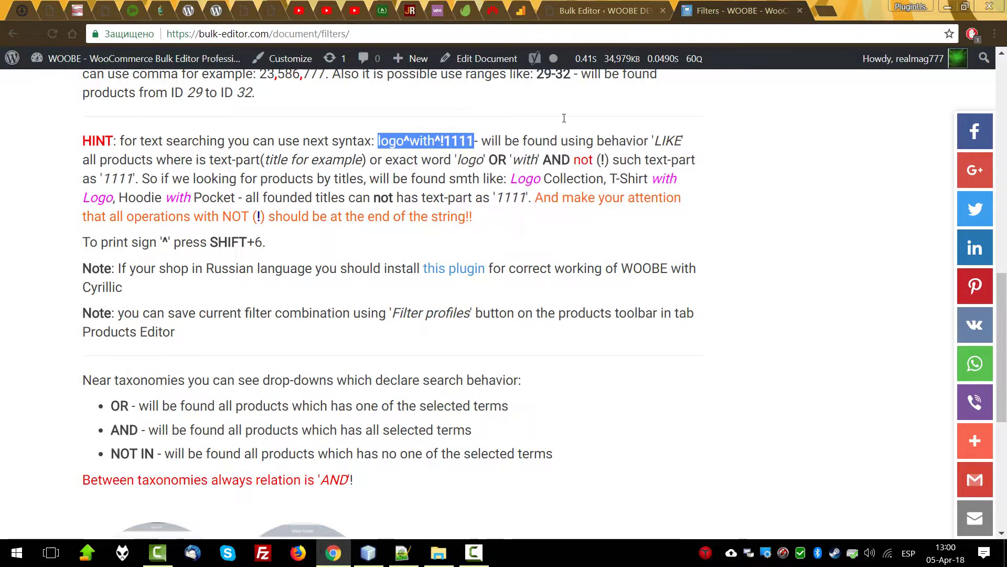
key("ctrl+shift+Tab")
scroll(373, 302, "down", 6)
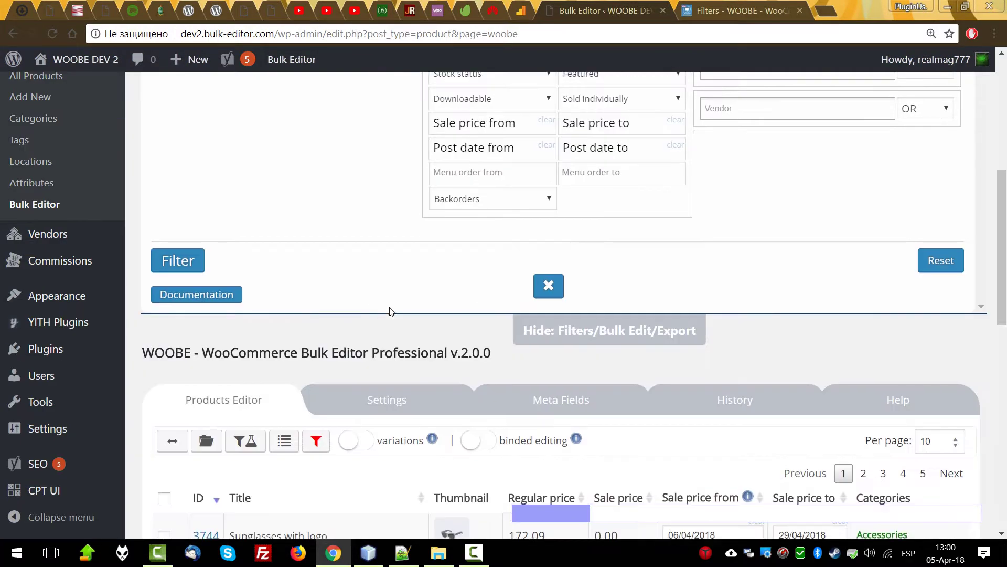
Reset the filters and inspect the title of product 3742, 'Logo with 1111', without changing it.
left_click(938, 261)
scroll(311, 300, "down", 7)
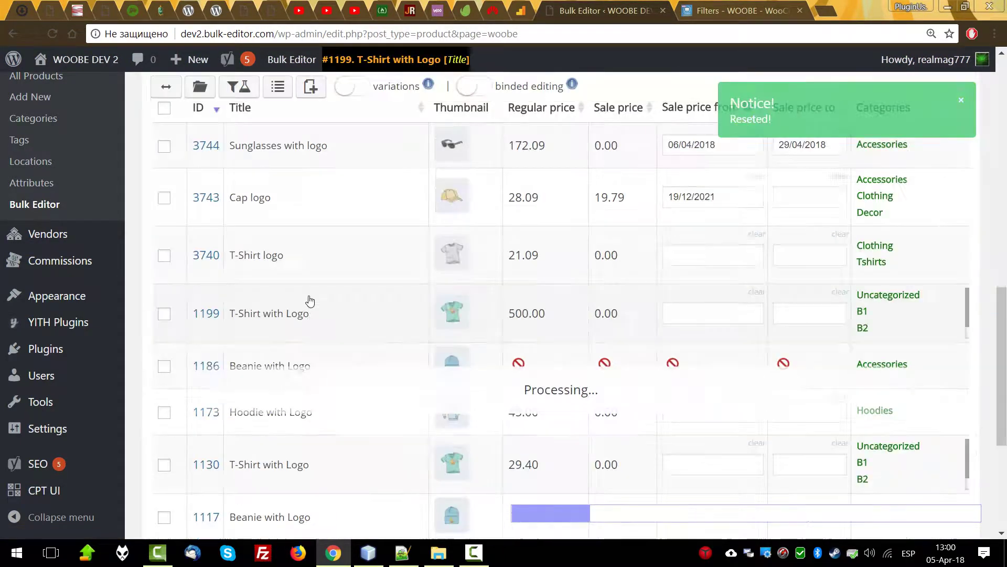
scroll(326, 310, "up", 2)
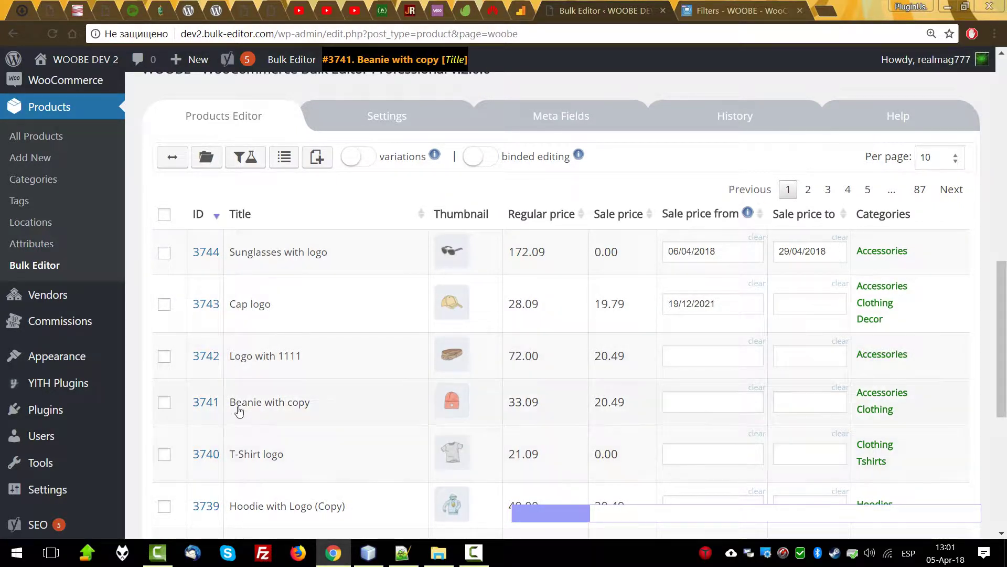
scroll(348, 351, "down", 2)
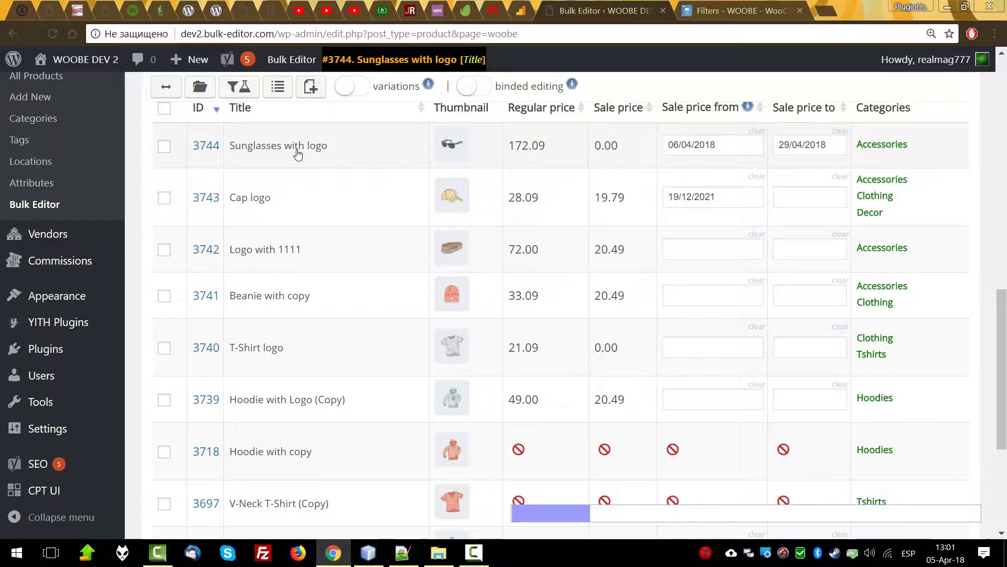
double_click(306, 251)
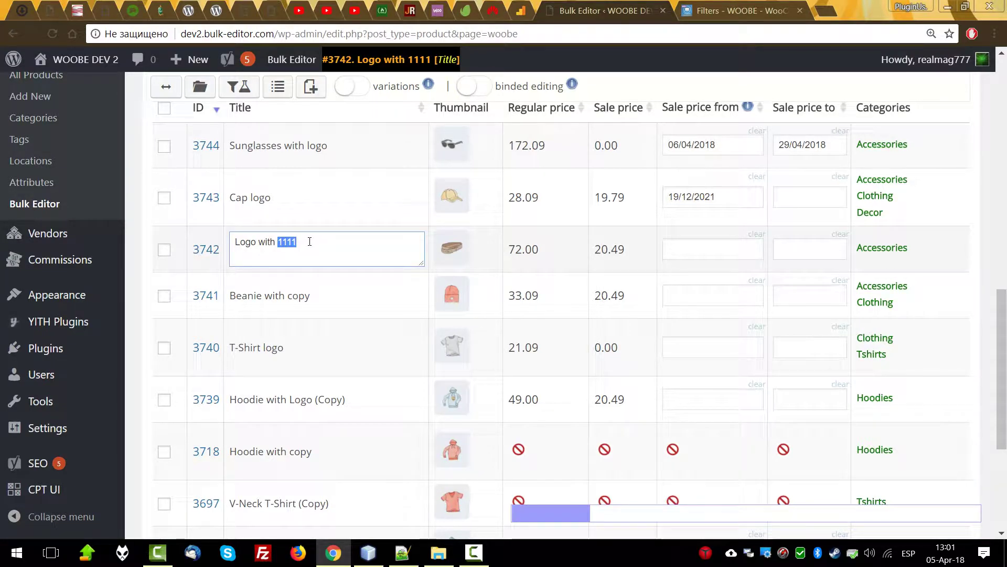
key("Escape")
scroll(317, 242, "up", 10)
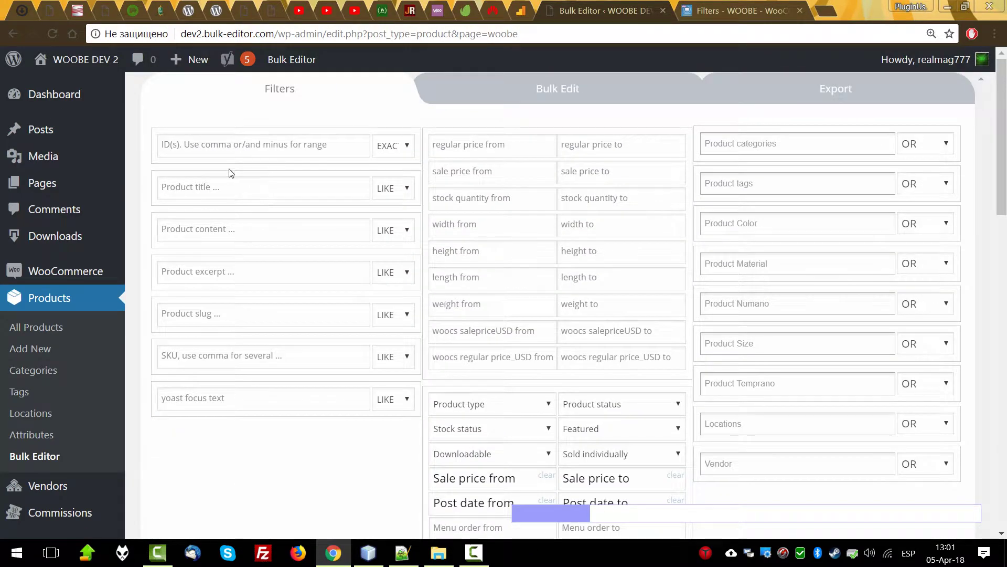
Apply the product title filter logo^with^!1111.
left_click(200, 189)
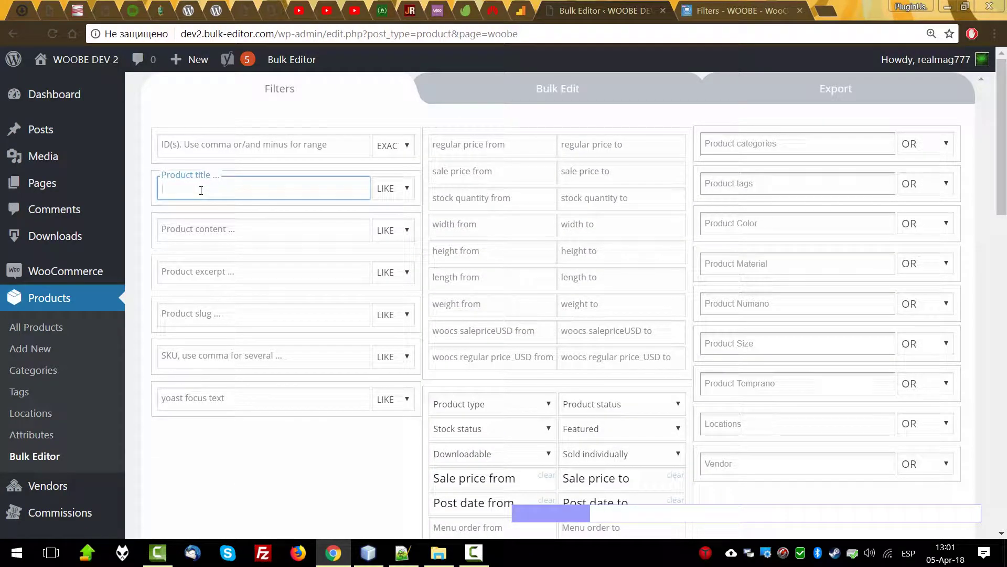
key("Return")
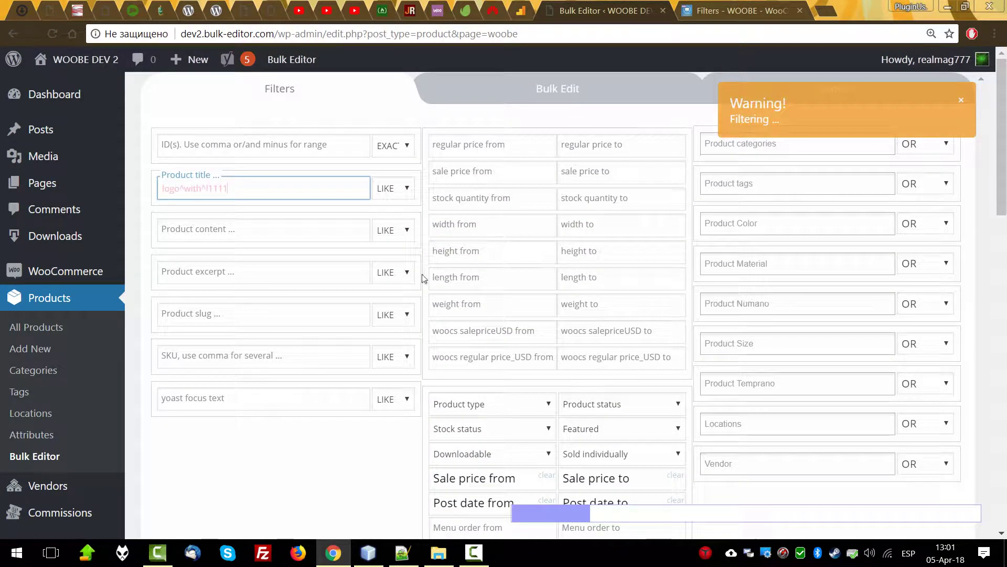
scroll(399, 276, "down", 10)
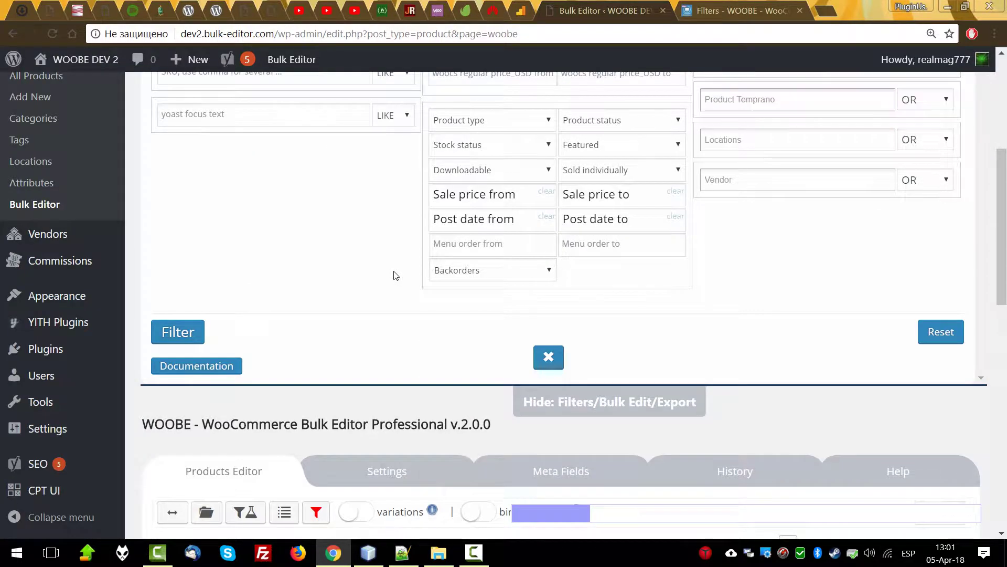
scroll(391, 275, "down", 5)
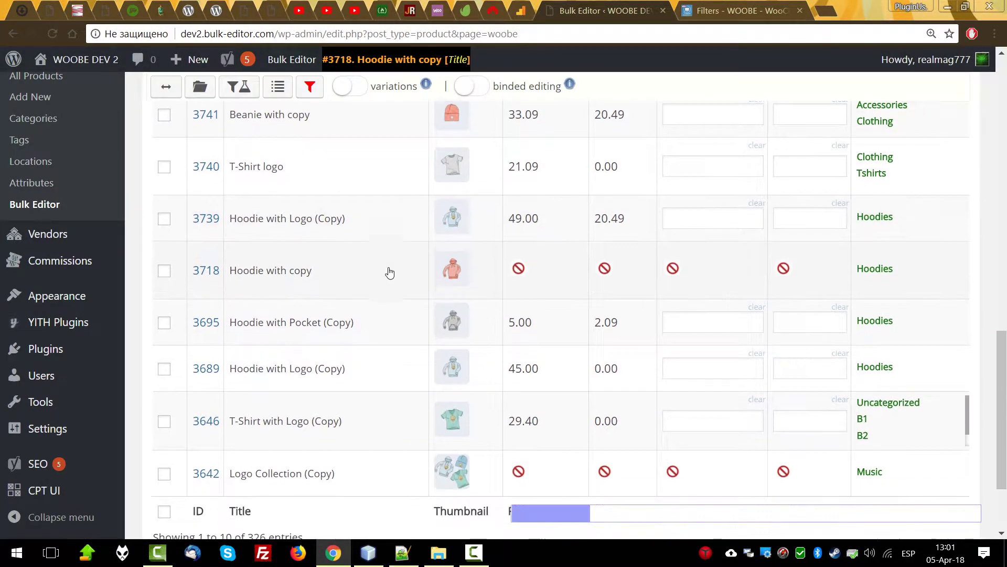
scroll(390, 272, "up", 9)
scroll(386, 267, "down", 4)
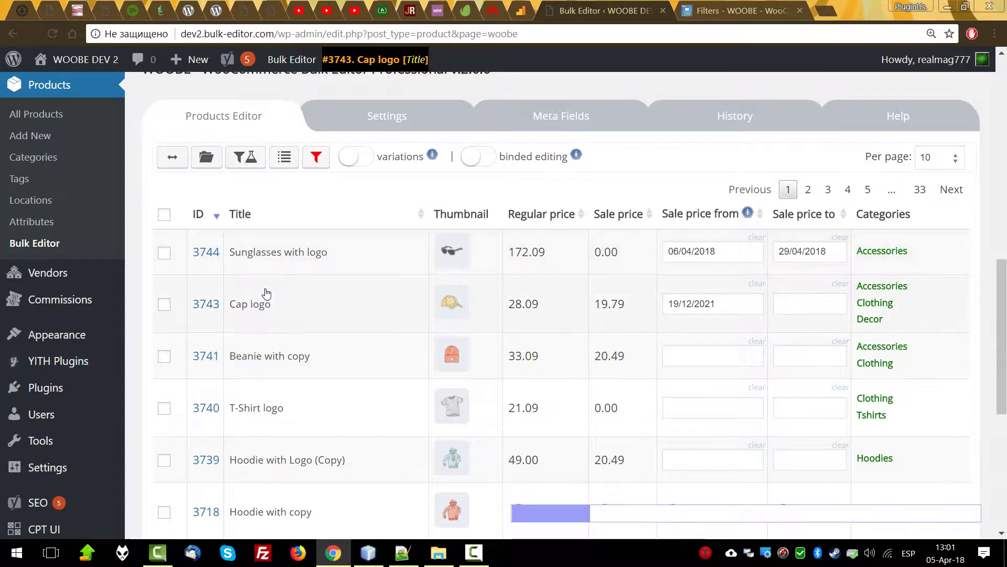
scroll(297, 420, "up", 5)
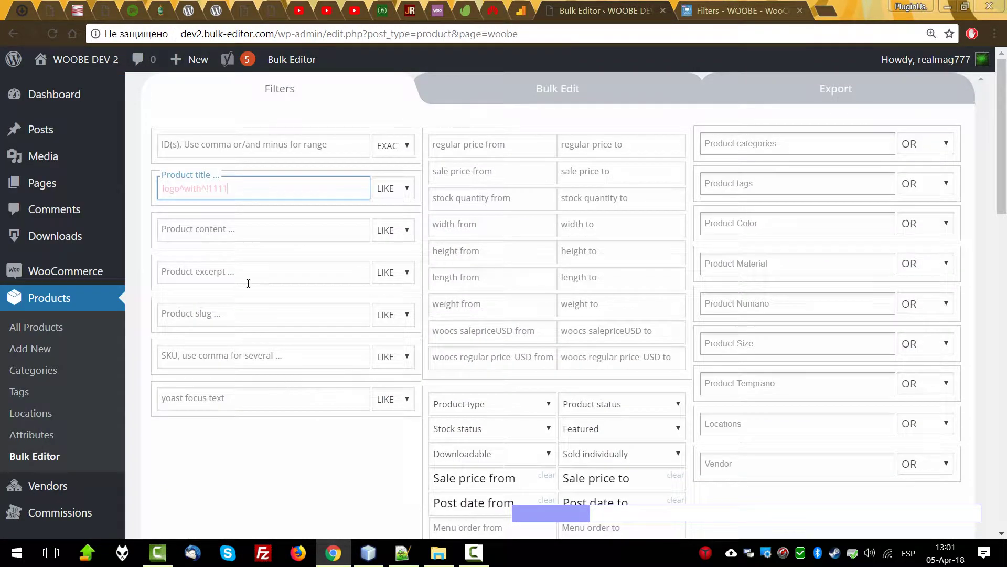
Loosen the title filter to logo^with, apply it, and return to the documentation tab.
left_click_drag(200, 187, 275, 188)
key("BackSpace")
key("Return")
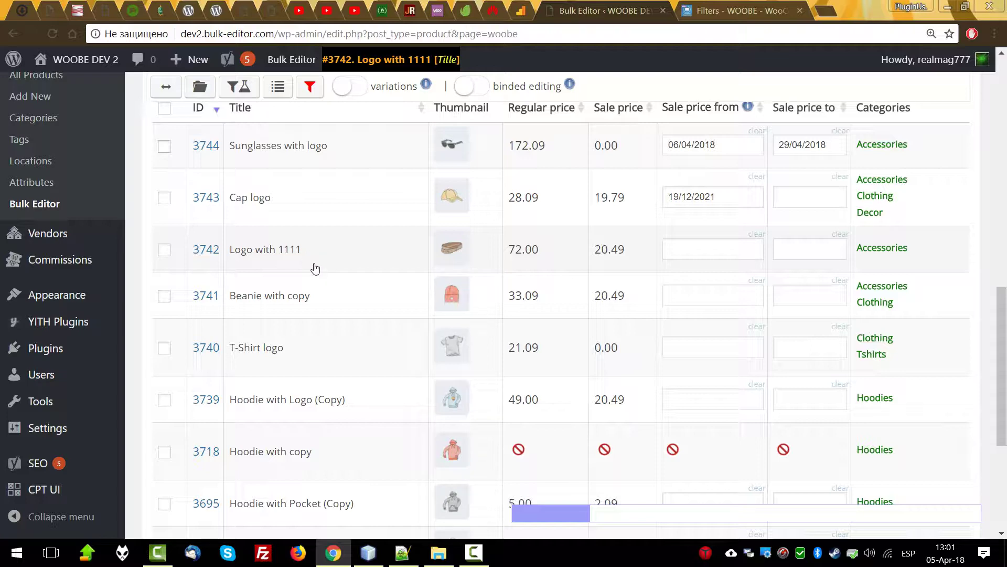
key("ctrl+Tab")
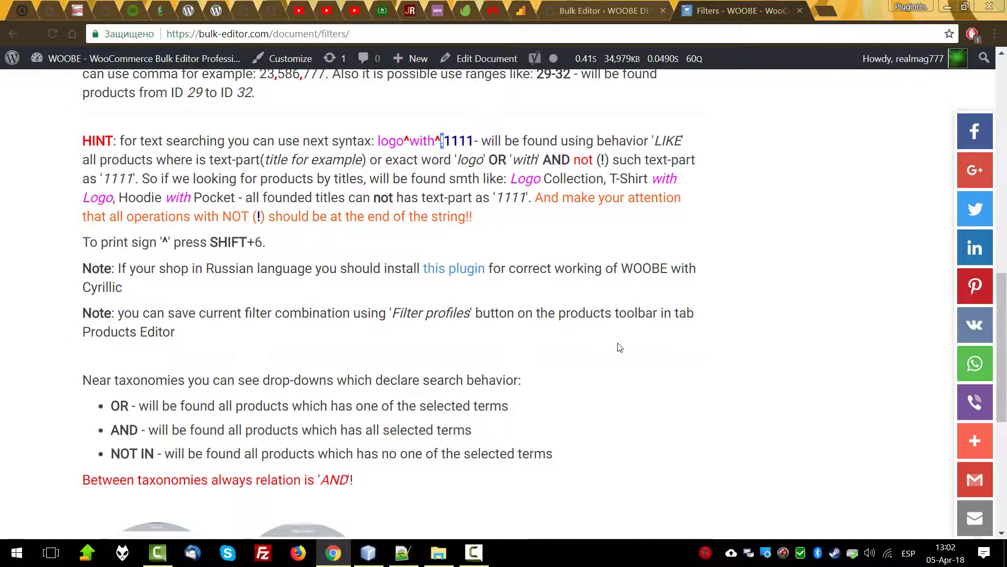
Back in the Bulk Editor, step through the content, excerpt, slug, SKU and yoast filter fields.
key("ctrl+shift+Tab")
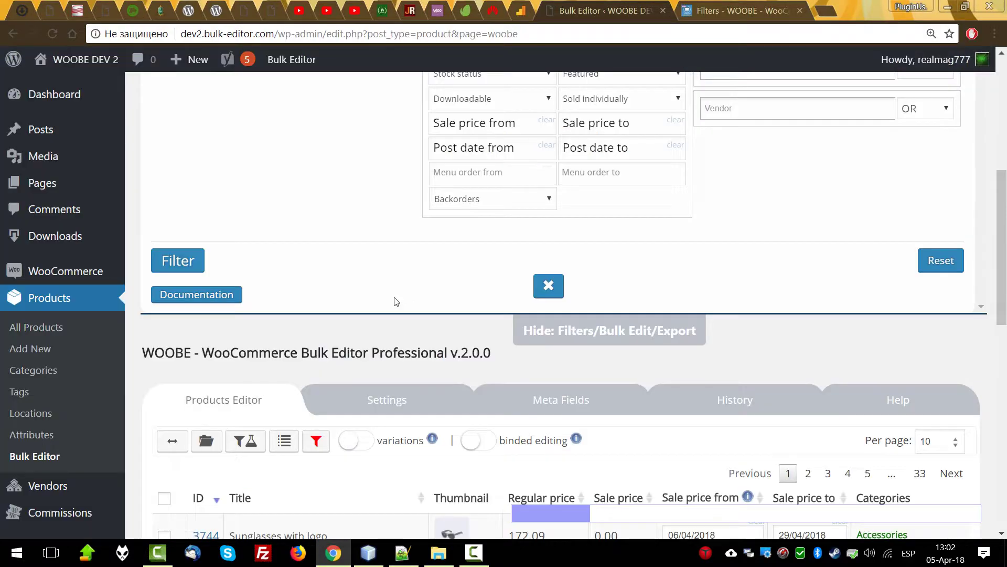
scroll(394, 299, "up", 5)
left_click(237, 223)
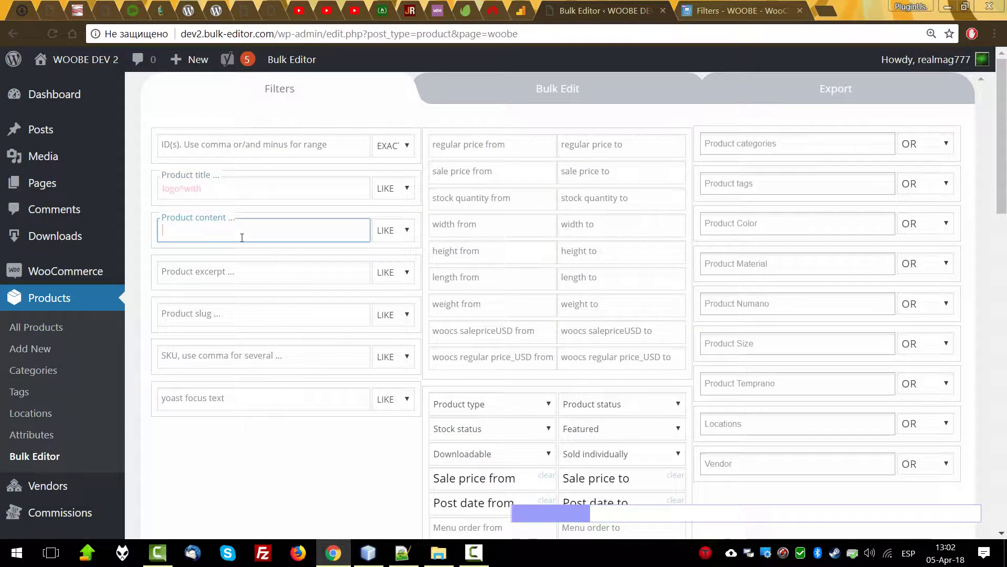
left_click(232, 271)
left_click(230, 318)
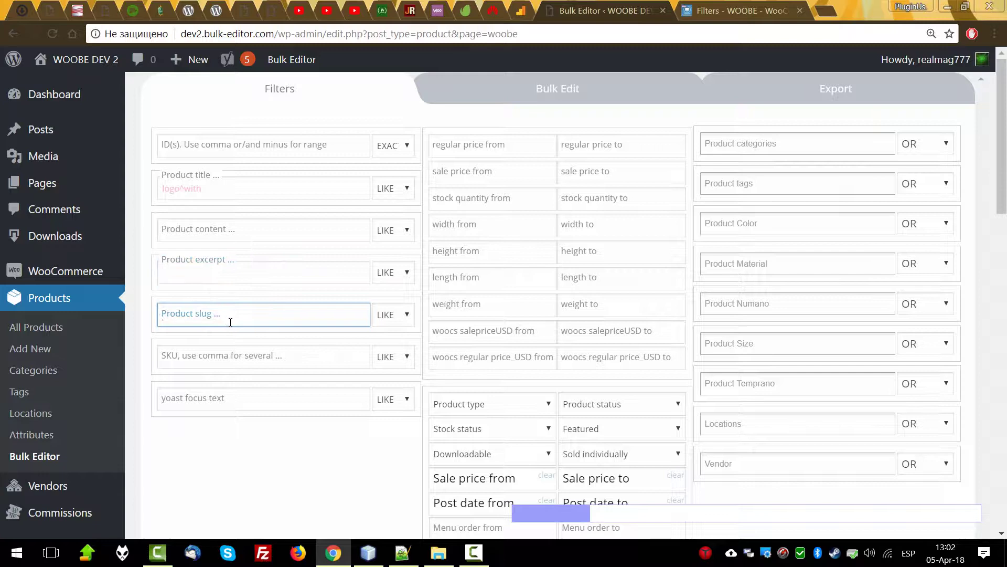
left_click(227, 362)
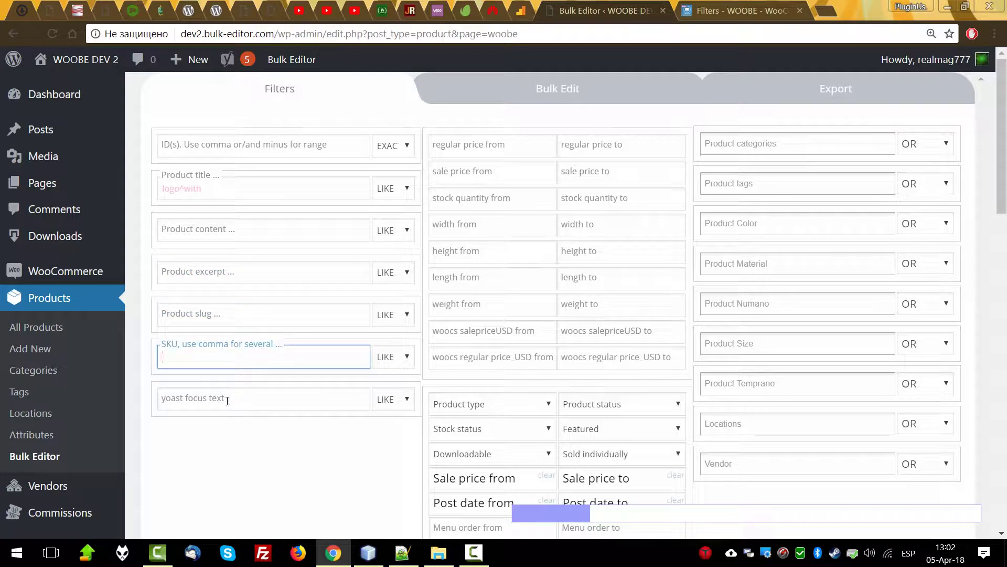
left_click(228, 401)
Open the custom meta fields list and select the _yoast_wpseo_focuskw_text_input key.
scroll(420, 367, "down", 8)
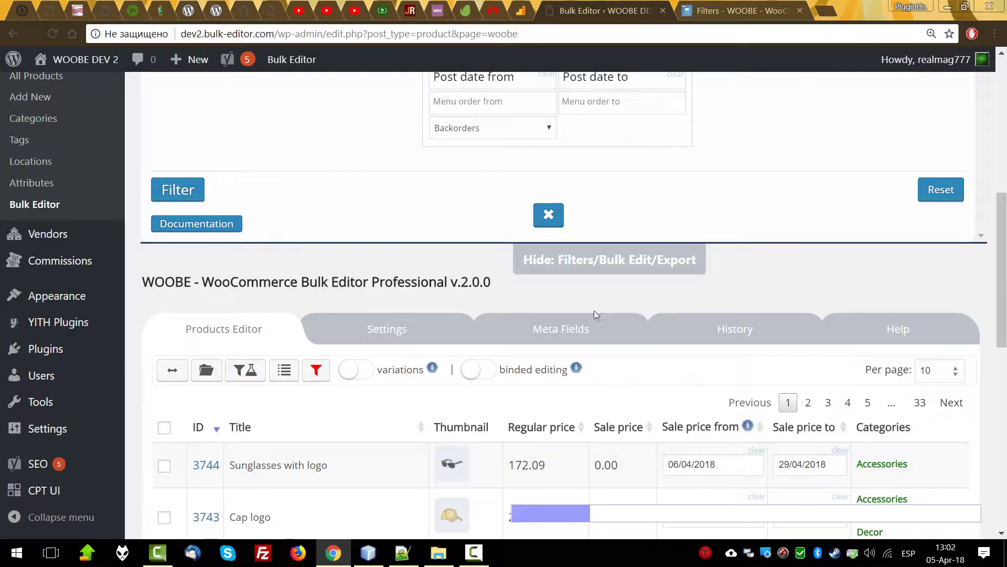
left_click(594, 315)
scroll(561, 315, "down", 4)
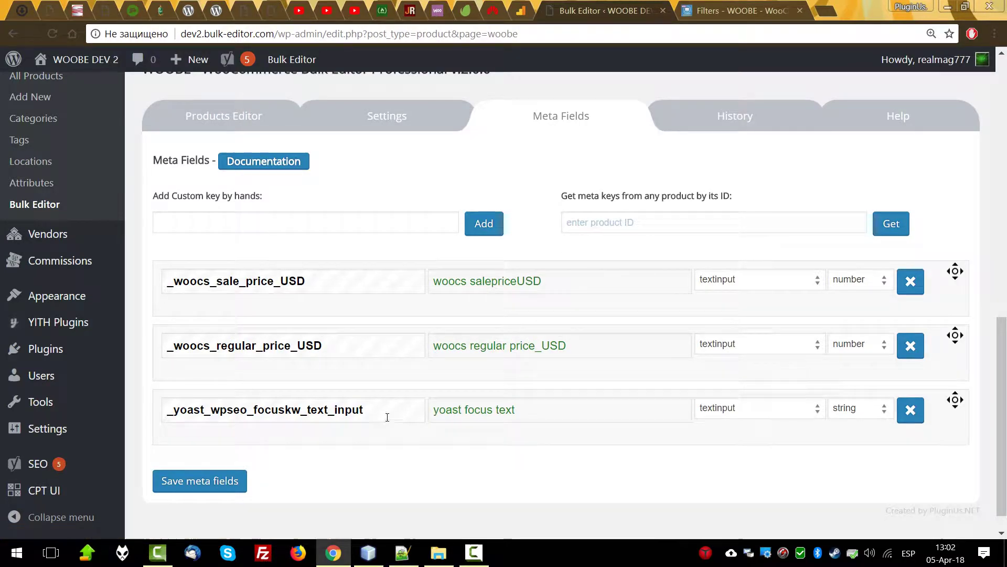
triple_click(483, 410)
scroll(309, 315, "up", 12)
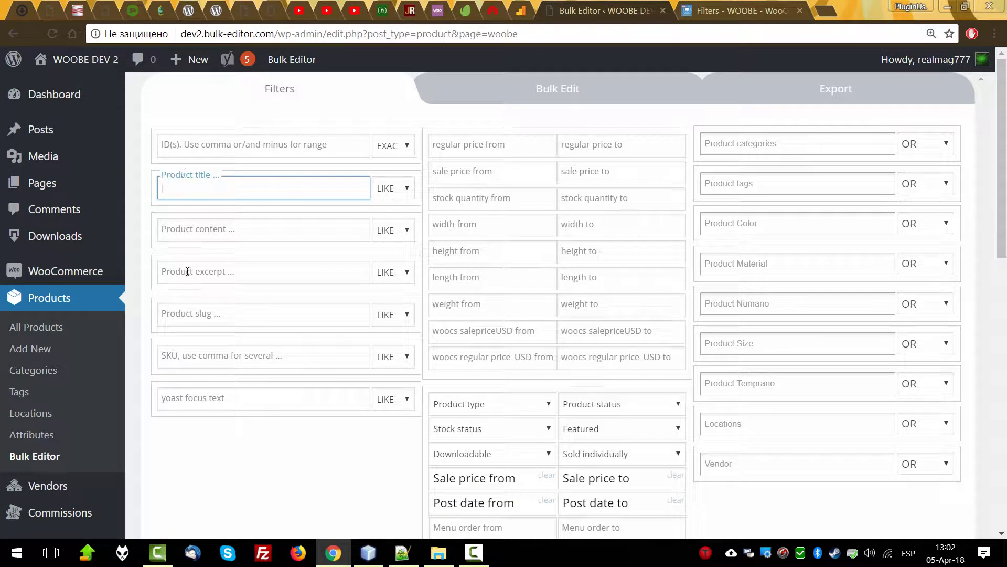
Enter a regular price range from 20 to 40 in the filter form.
left_click(525, 146)
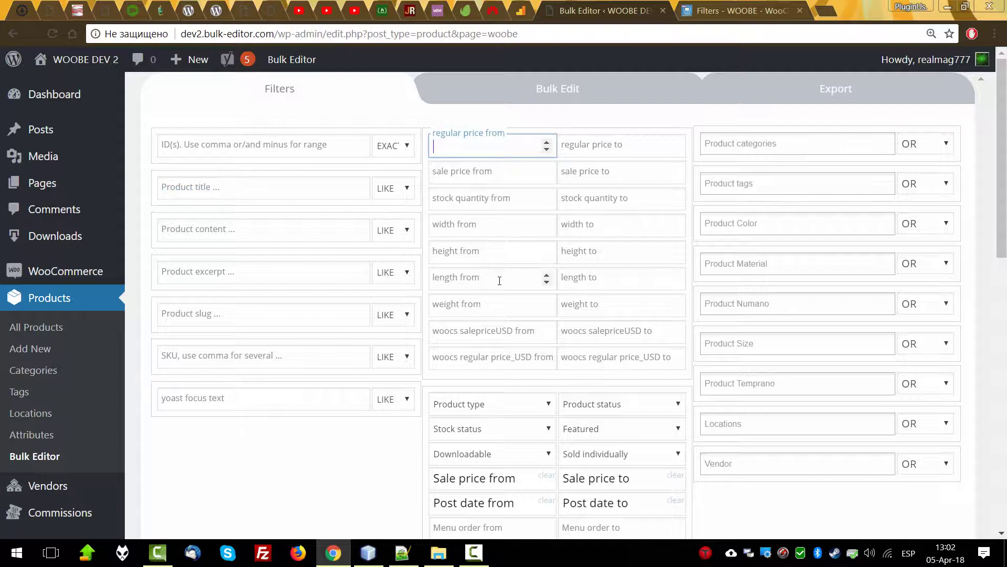
left_click(619, 147)
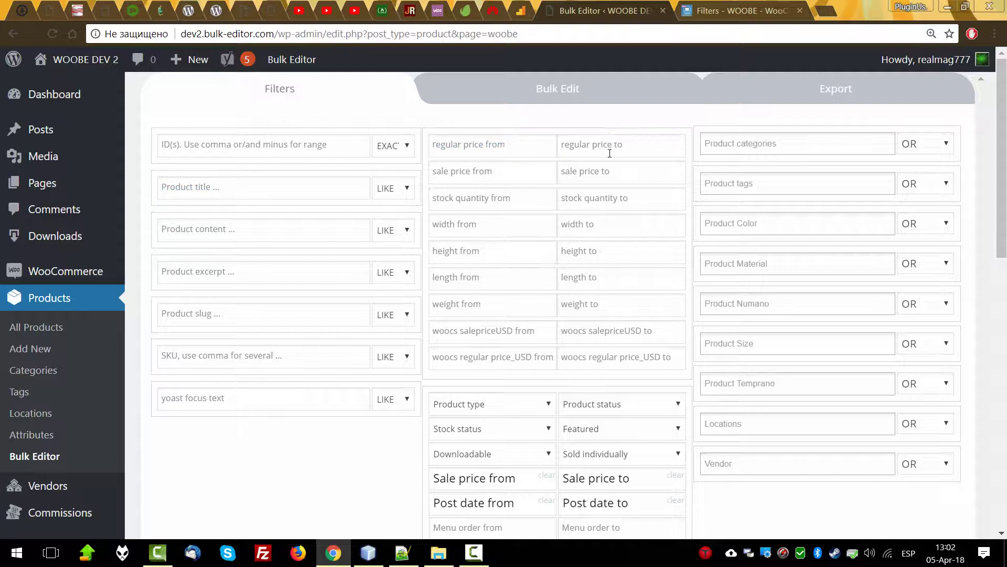
left_click(491, 145)
key("Tab")
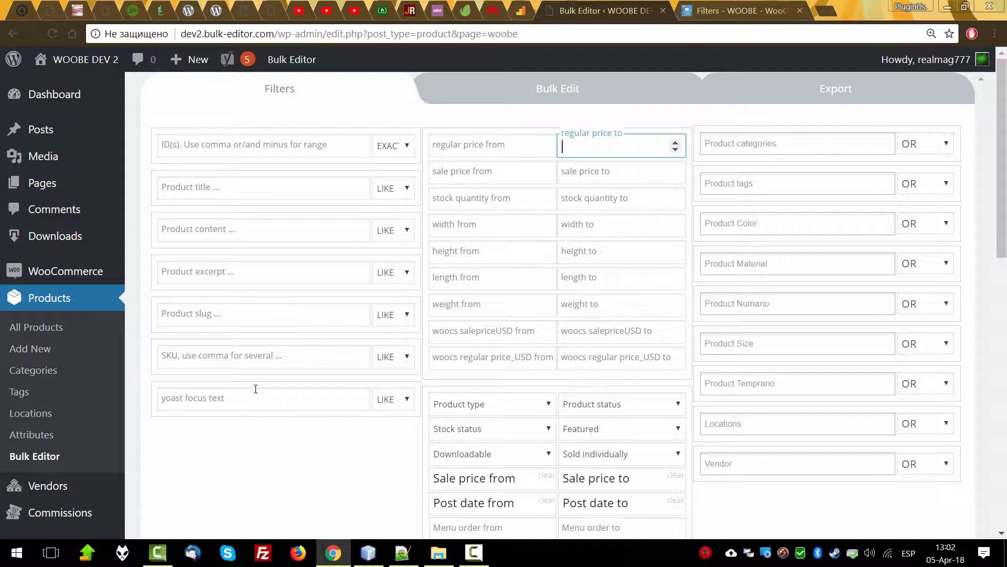
left_click(480, 148)
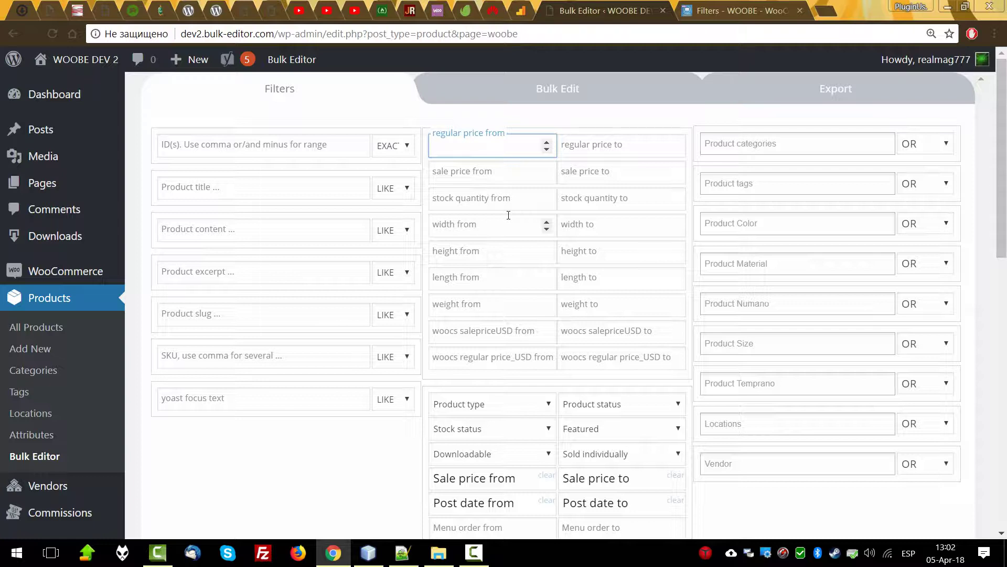
type("20")
left_click(591, 147)
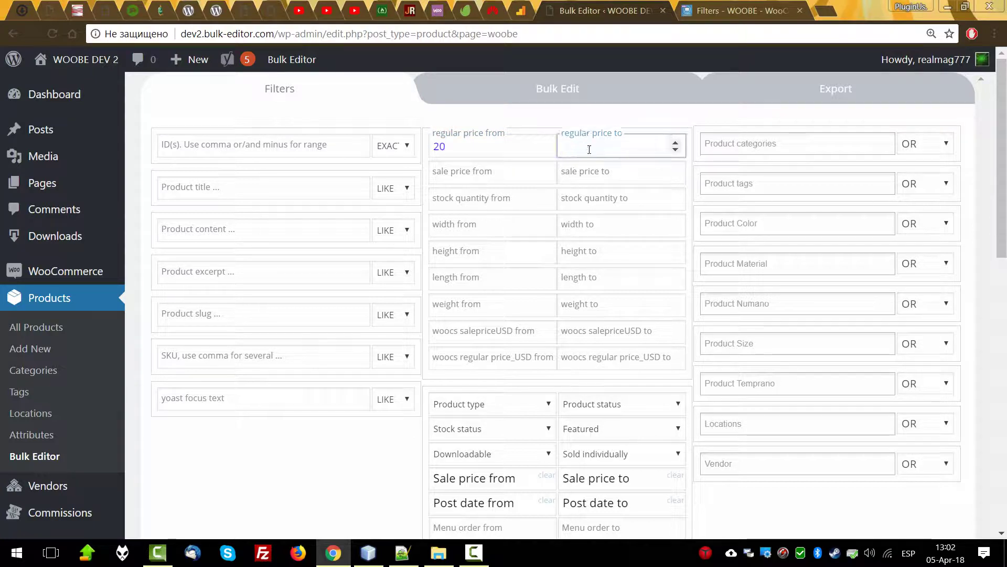
type("40")
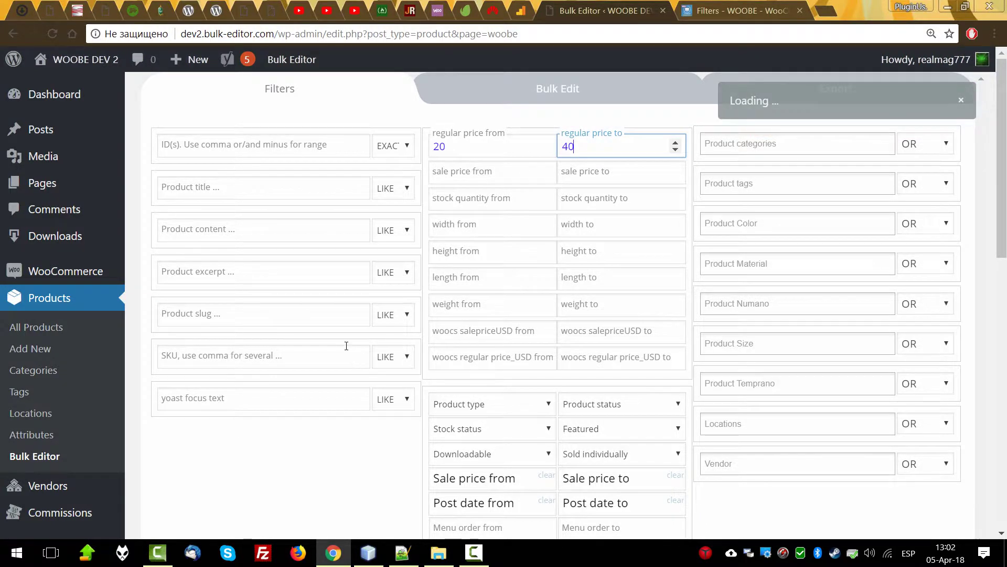
scroll(346, 345, "down", 15)
Sort the products table by regular price, highest first.
left_click(236, 96)
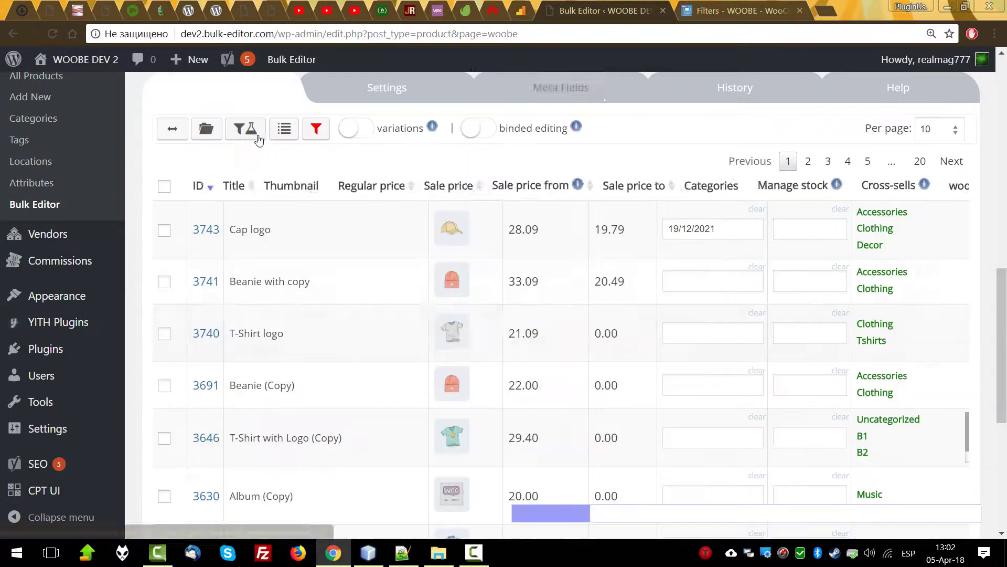
scroll(450, 360, "down", 5)
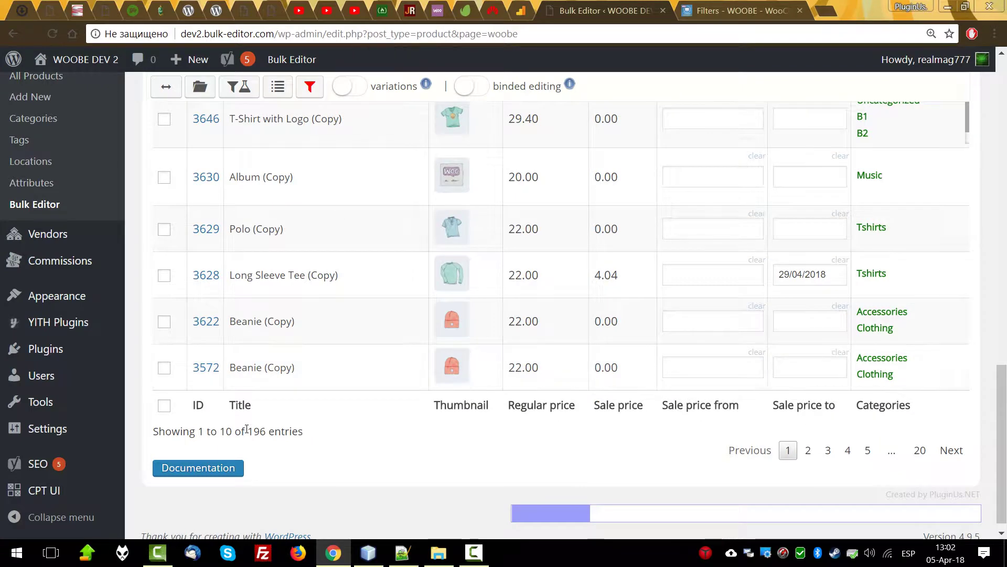
left_click_drag(248, 428, 157, 405)
scroll(518, 344, "up", 4)
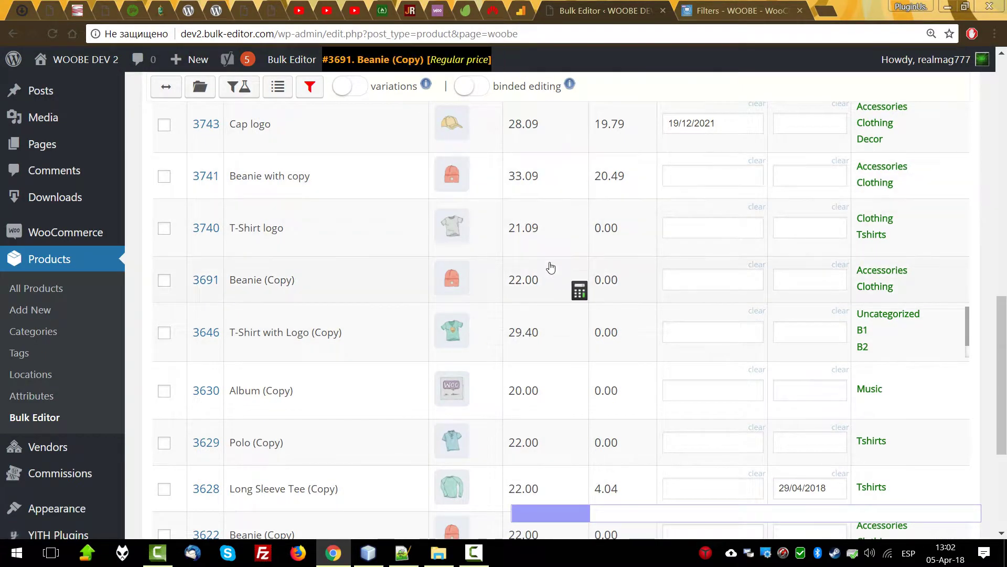
scroll(549, 266, "up", 5)
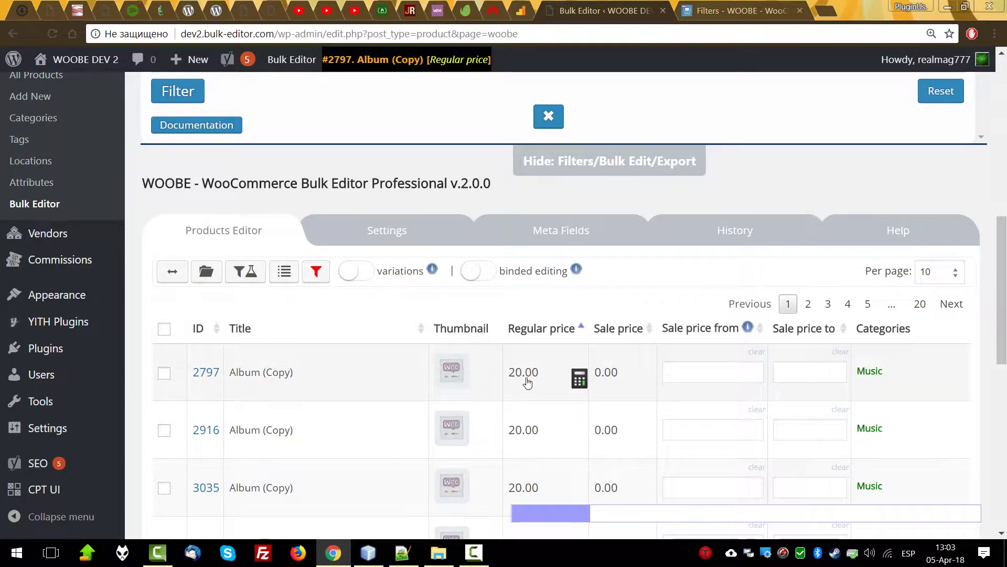
left_click(546, 329)
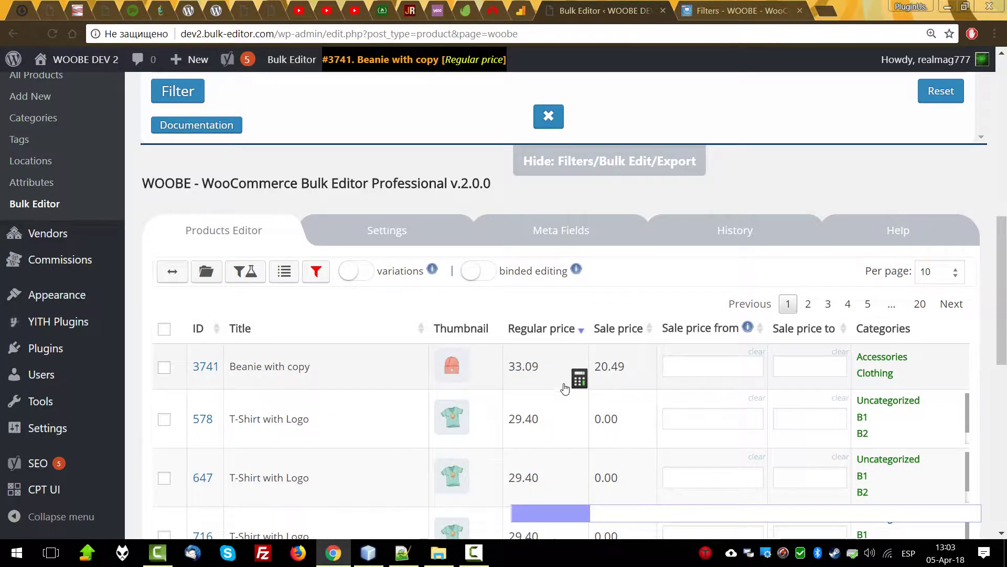
scroll(561, 386, "down", 3)
Reset all product filters, removing the 20–40 price range.
scroll(858, 155, "up", 12)
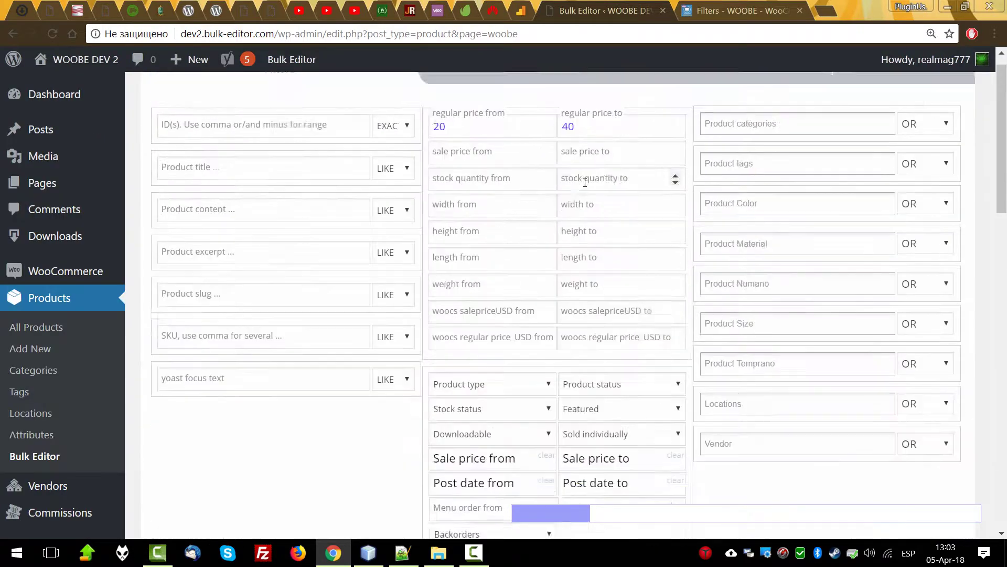
scroll(371, 328, "down", 6)
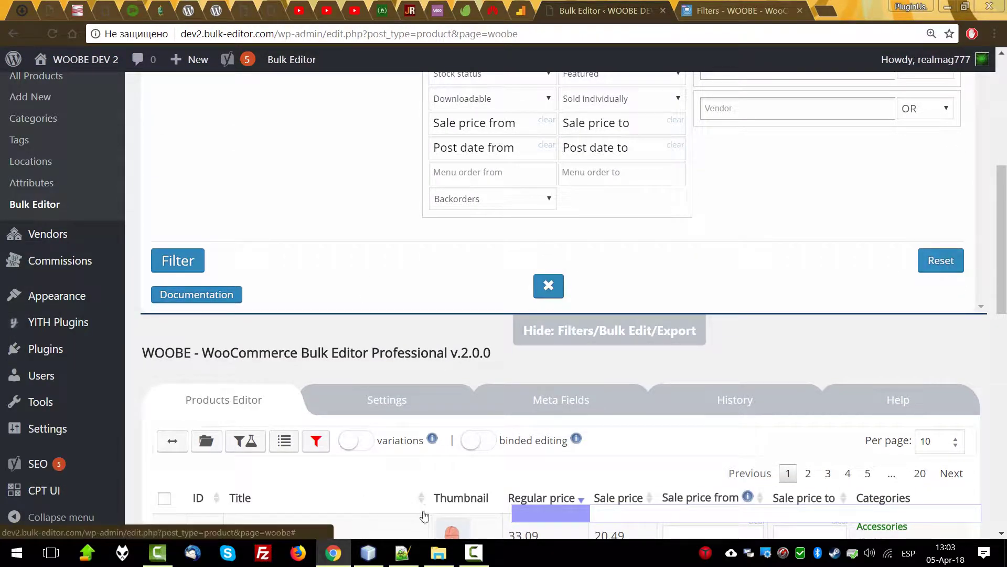
left_click(316, 442)
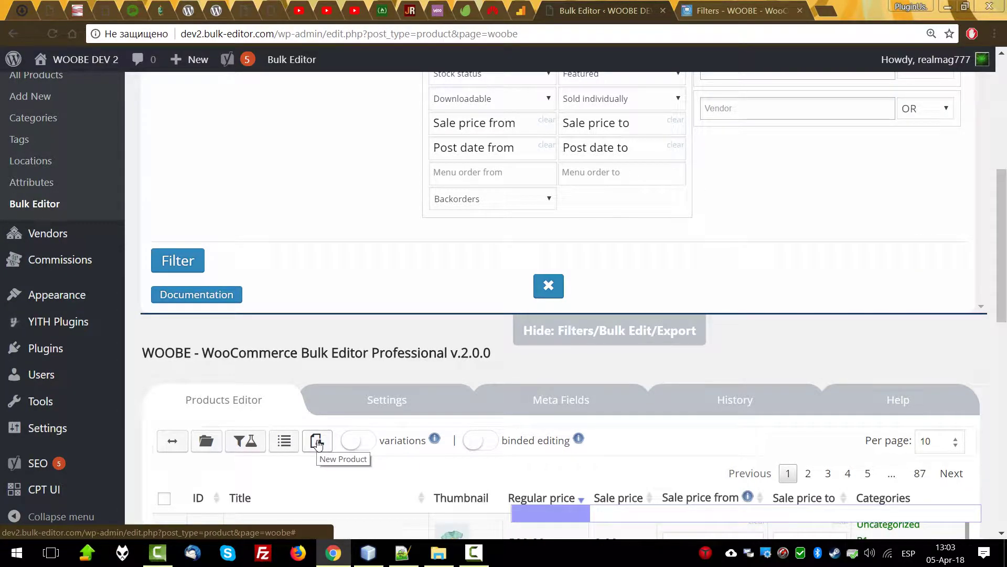
scroll(757, 330, "up", 5)
scroll(553, 309, "down", 2)
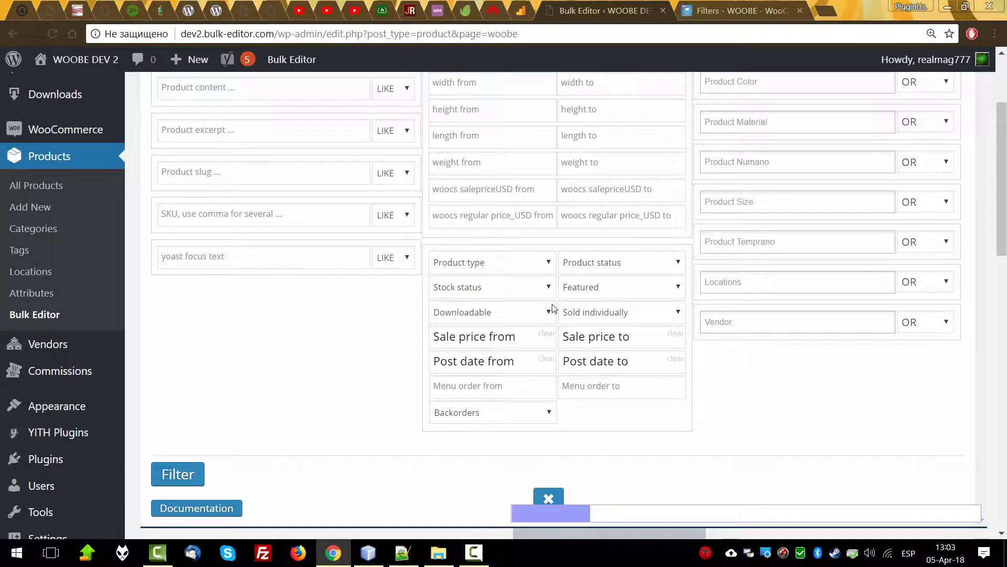
scroll(545, 163, "up", 2)
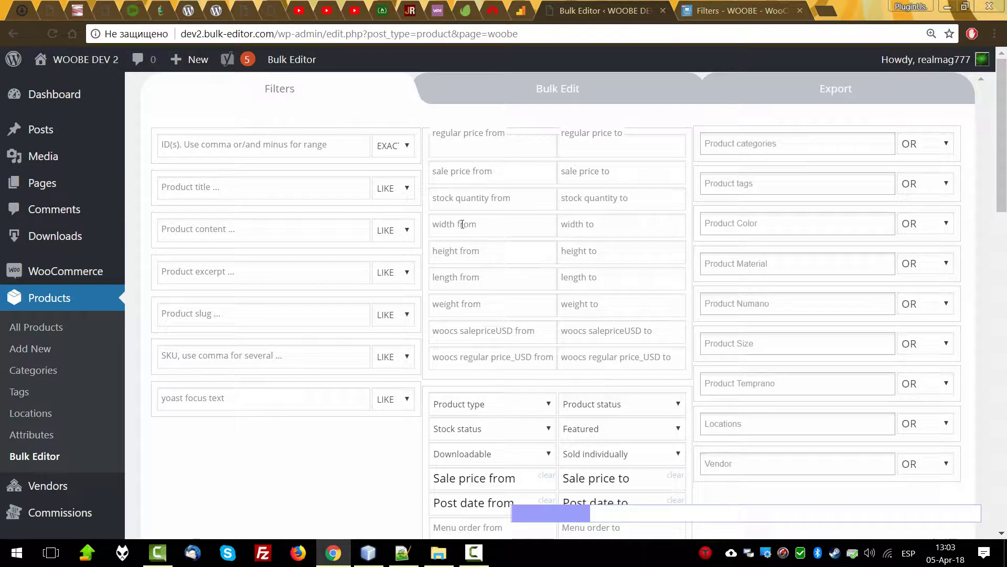
Filter the products to the Variable product type.
left_click(462, 225)
left_click(473, 254)
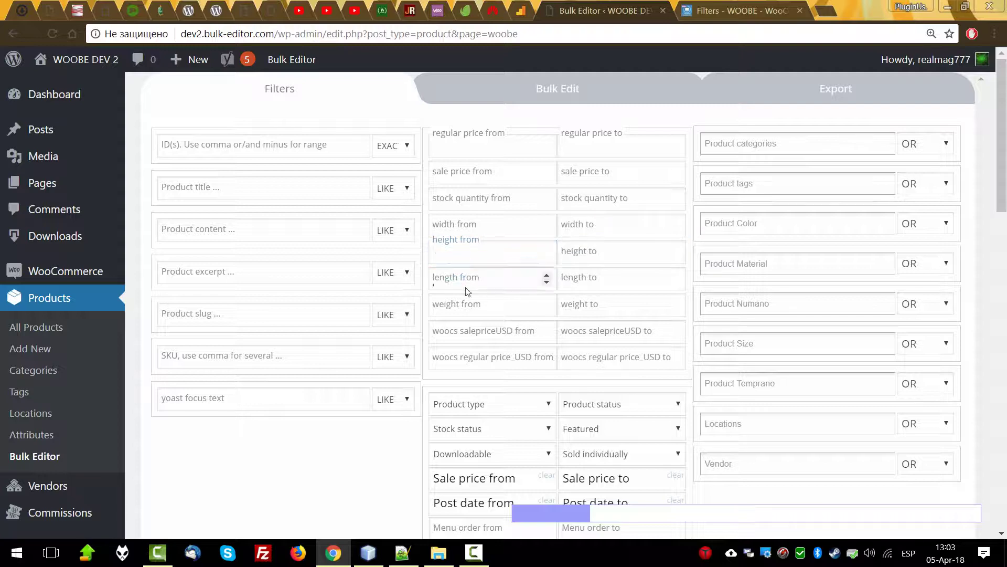
left_click(466, 306)
left_click(619, 332)
scroll(468, 364, "down", 2)
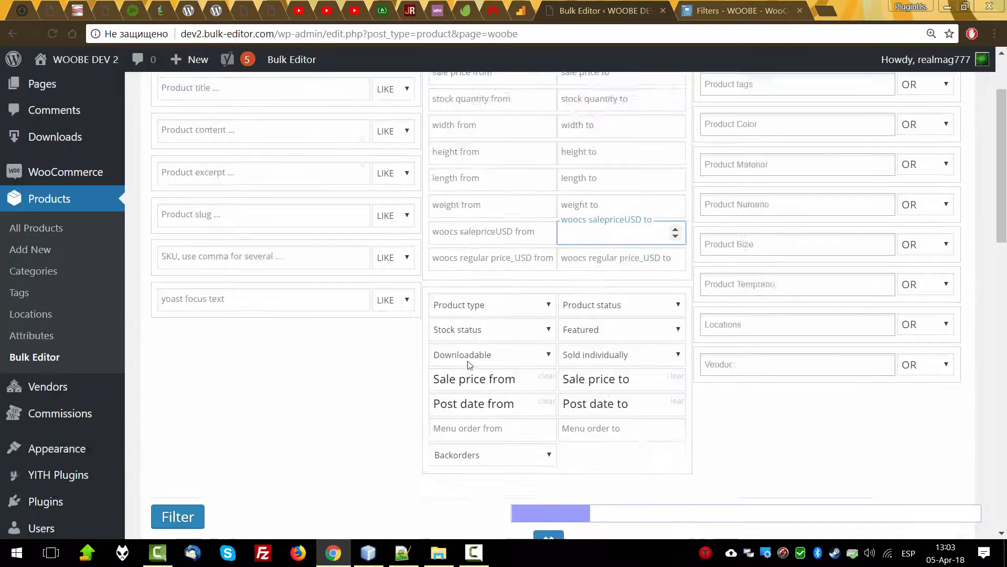
left_click(484, 265)
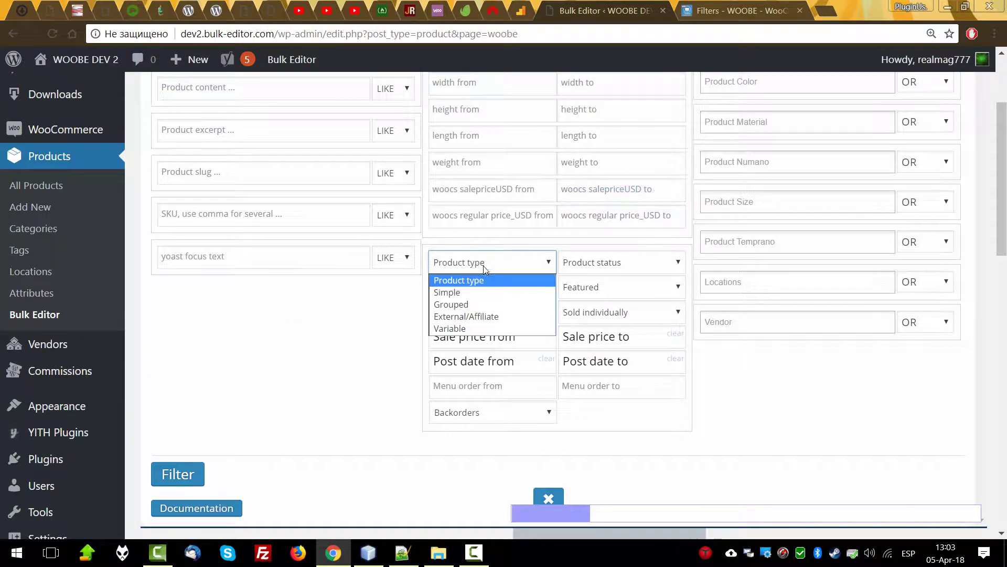
left_click(459, 328)
left_click(193, 474)
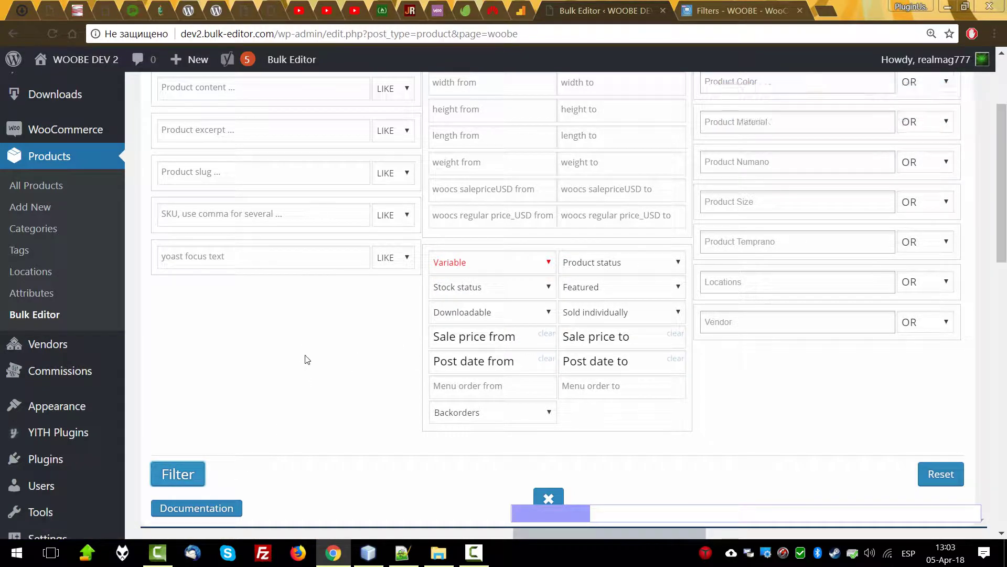
Add an Out of stock status to the Variable filter and apply it.
scroll(307, 359, "down", 15)
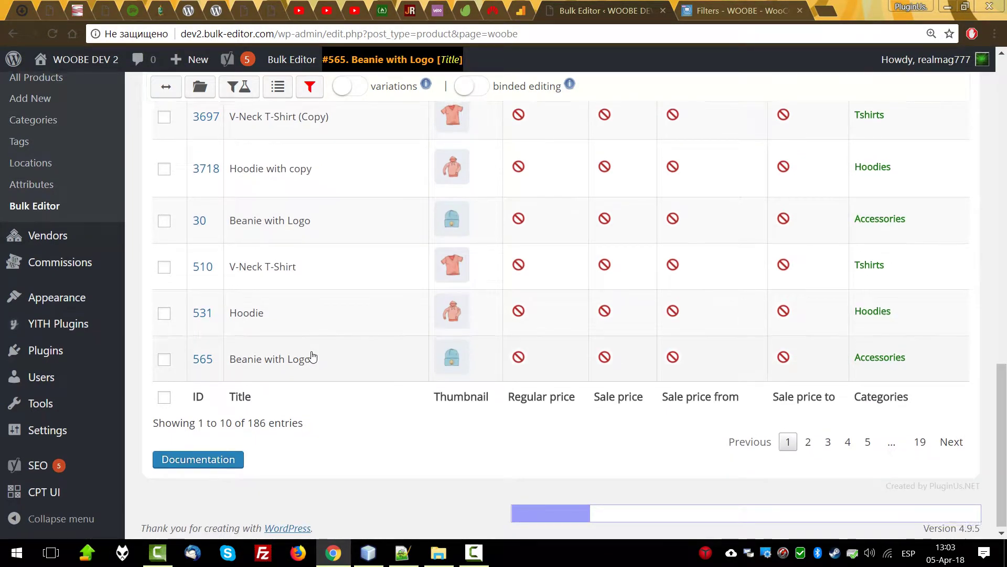
scroll(312, 356, "up", 15)
scroll(313, 352, "down", 4)
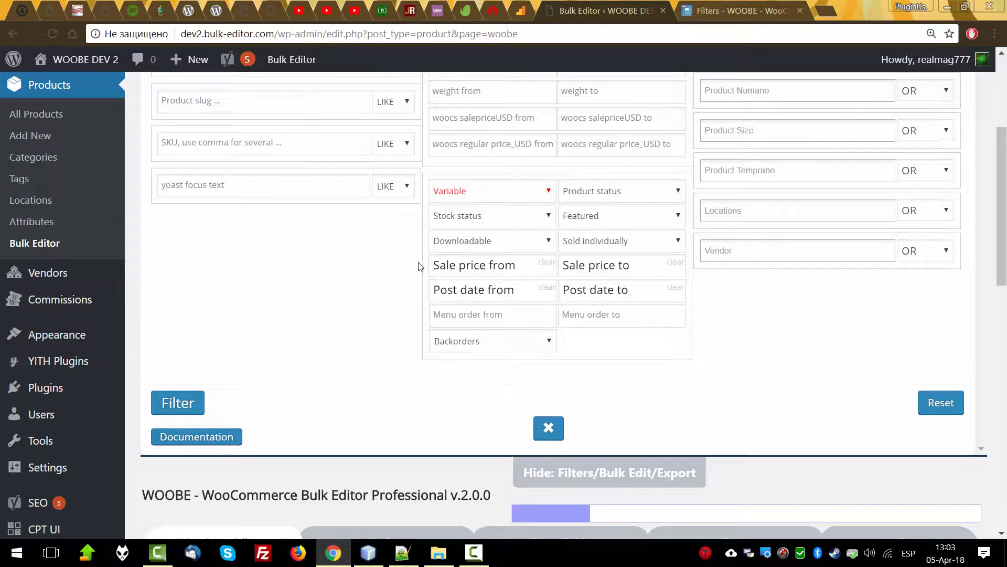
left_click(455, 216)
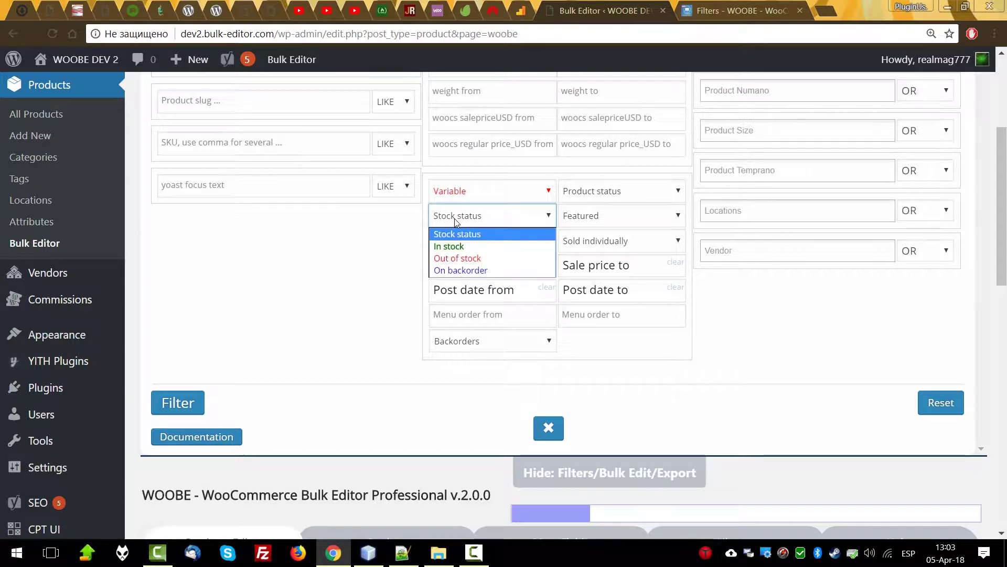
left_click(461, 259)
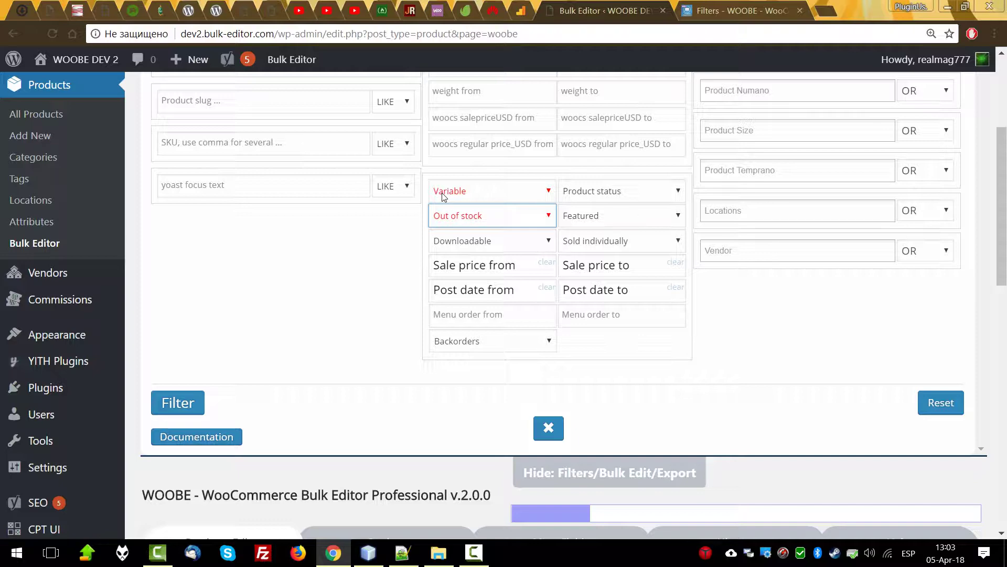
left_click(177, 402)
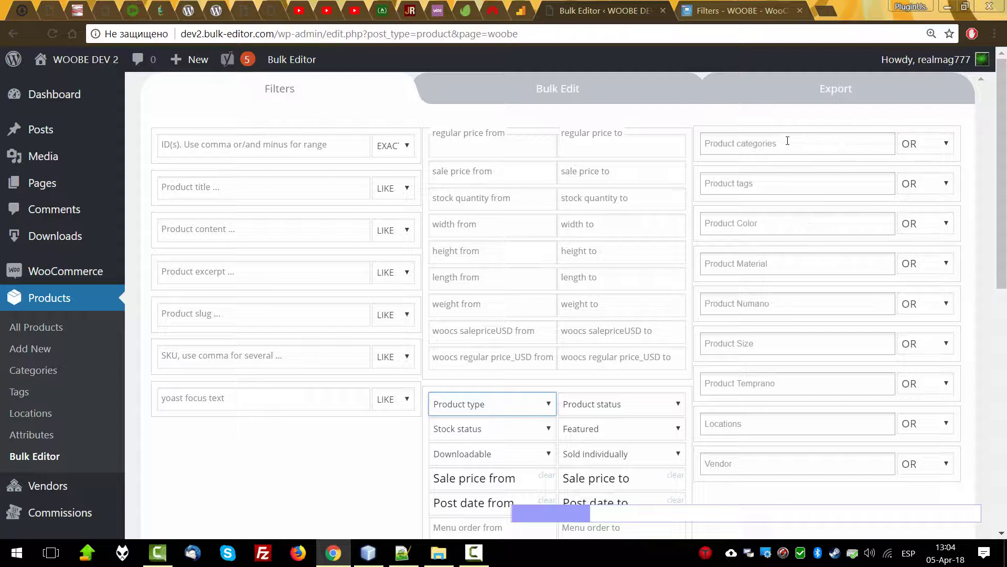
Filter by categories B1 and B2 and review the resulting T-Shirt with Logo products.
left_click(765, 146)
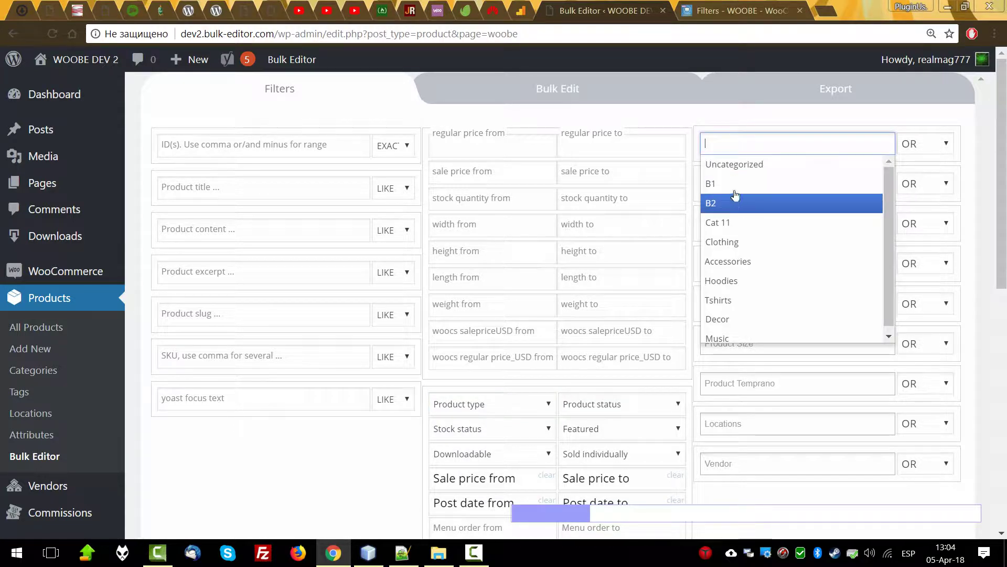
left_click(730, 190)
left_click(728, 143)
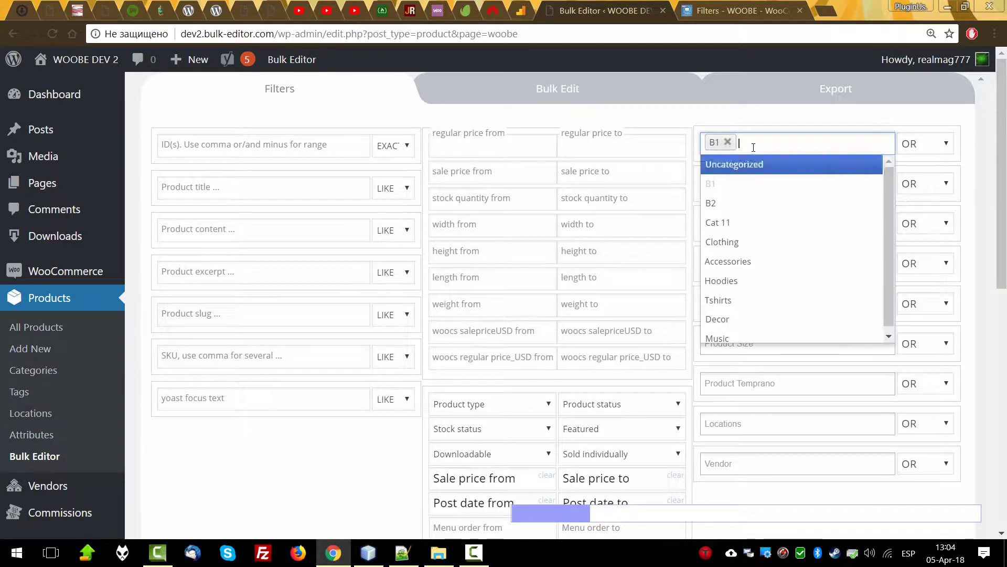
left_click(727, 203)
scroll(603, 238, "down", 7)
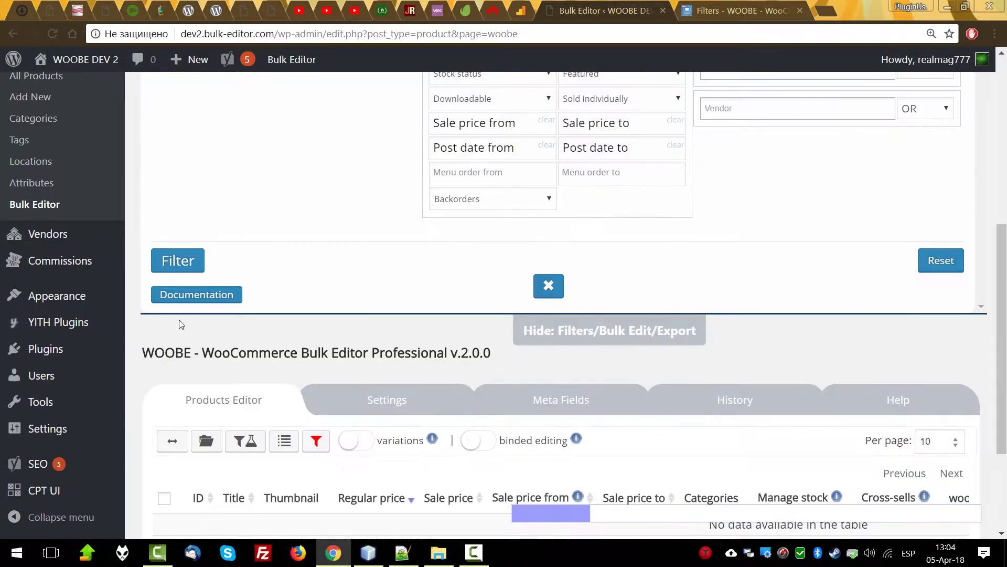
left_click(178, 260)
scroll(634, 357, "down", 3)
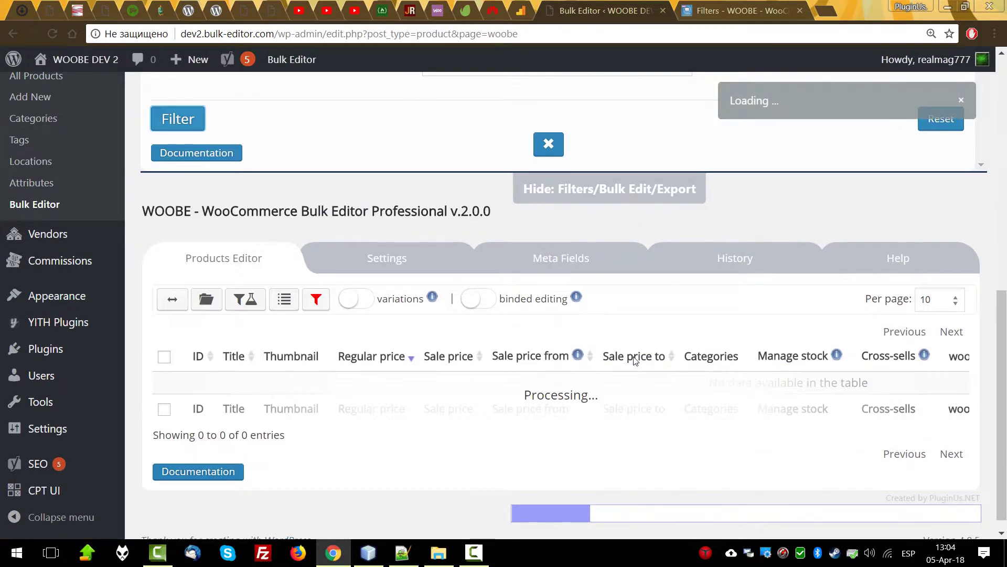
scroll(634, 360, "down", 5)
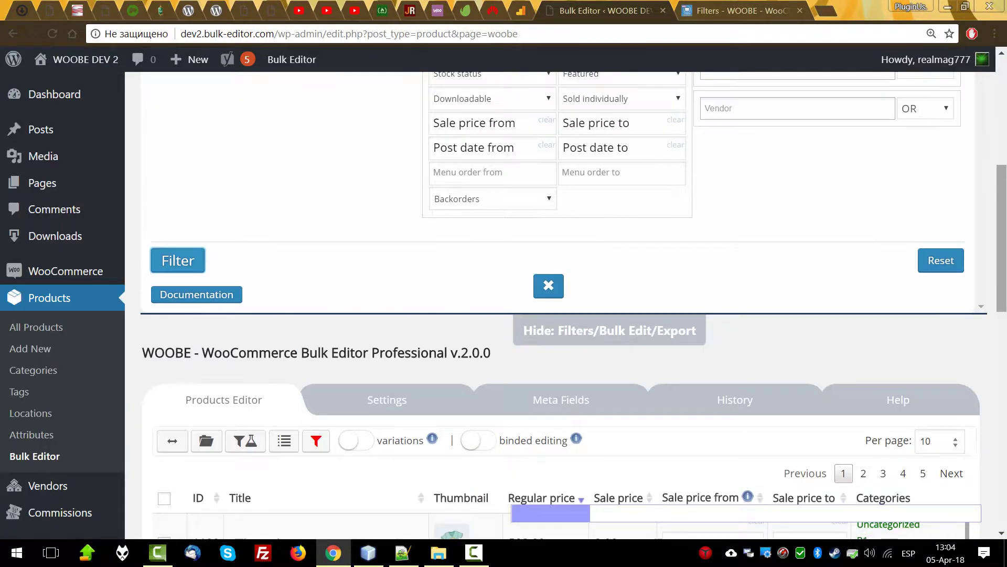
scroll(985, 298, "down", 6)
scroll(985, 298, "up", 15)
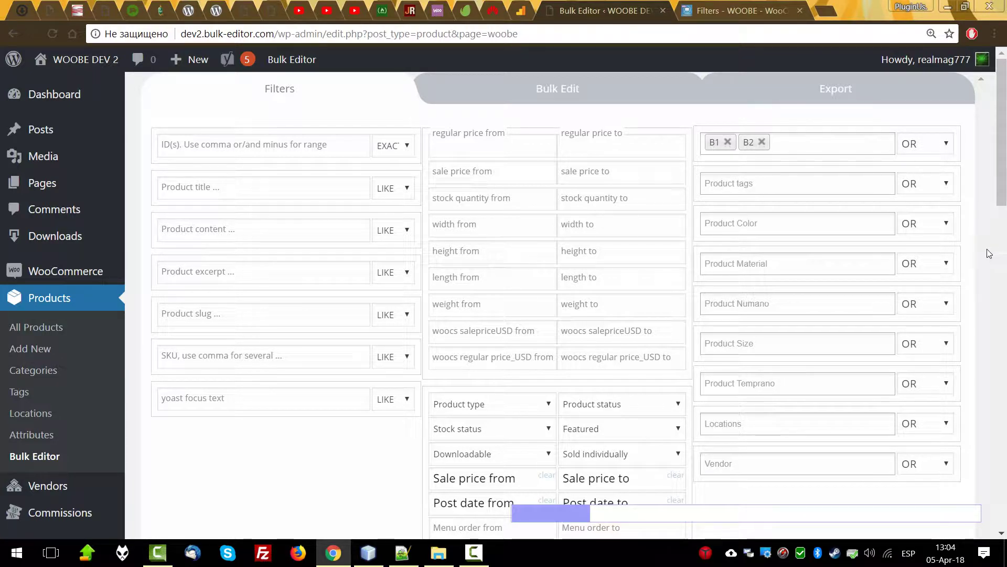
Swap B1 for Tshirts and apply the category filter with B2 AND Tshirts logic.
left_click(727, 142)
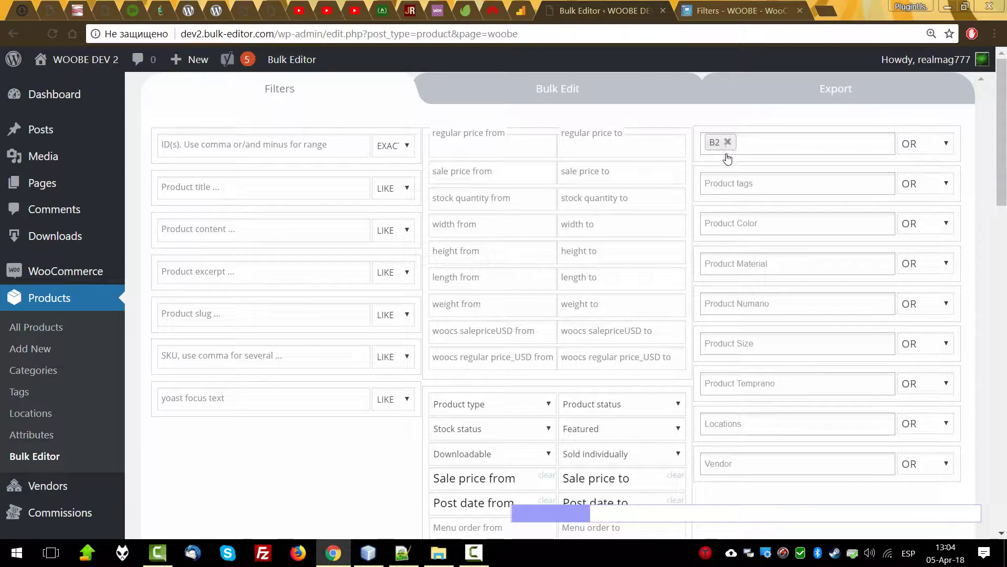
left_click(763, 150)
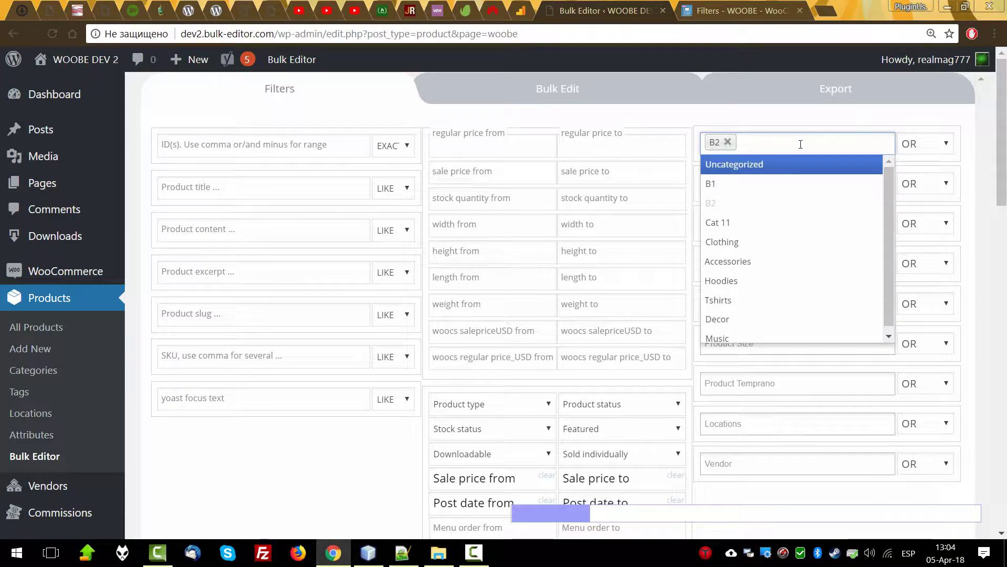
left_click(726, 300)
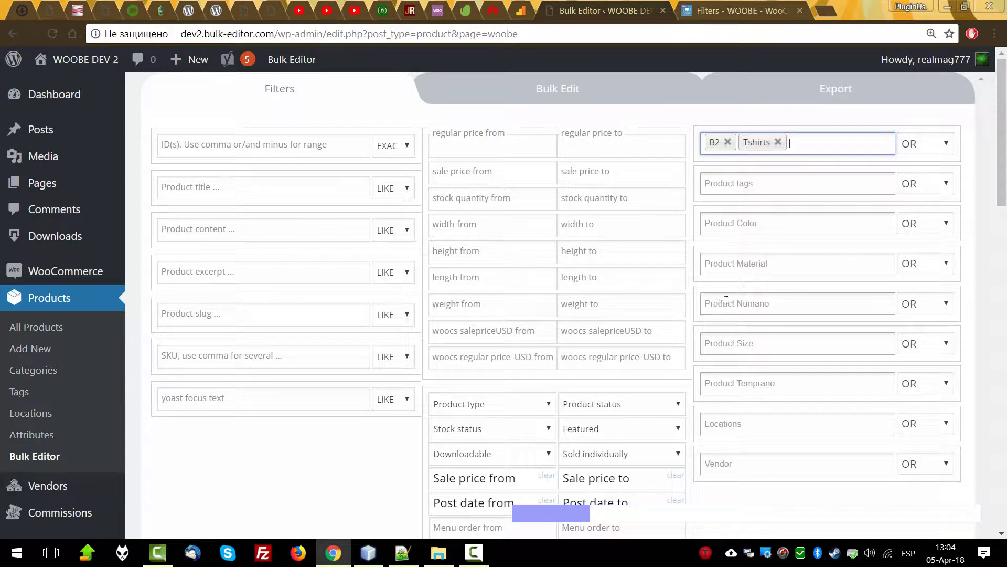
left_click(926, 143)
left_click(922, 174)
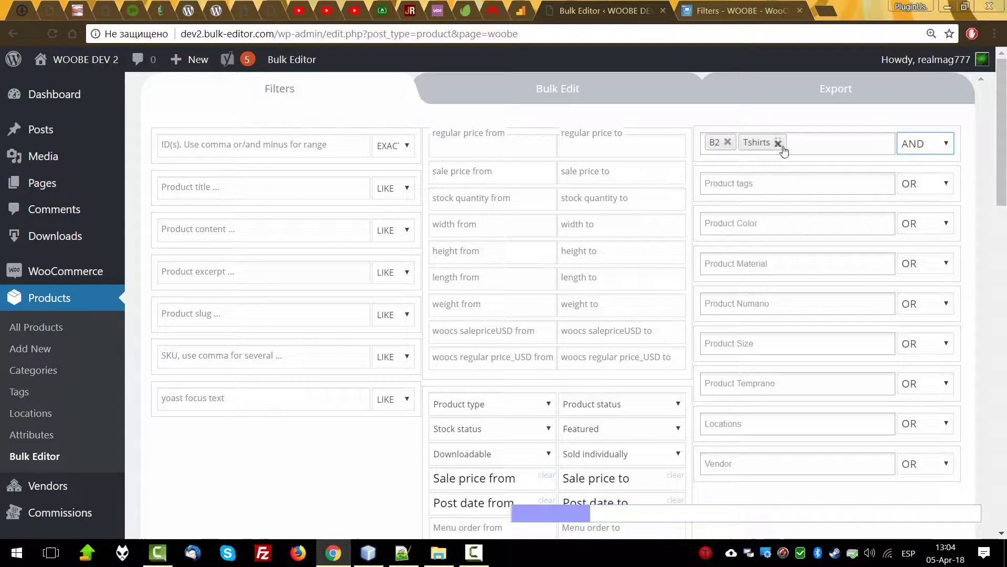
scroll(207, 407, "down", 5)
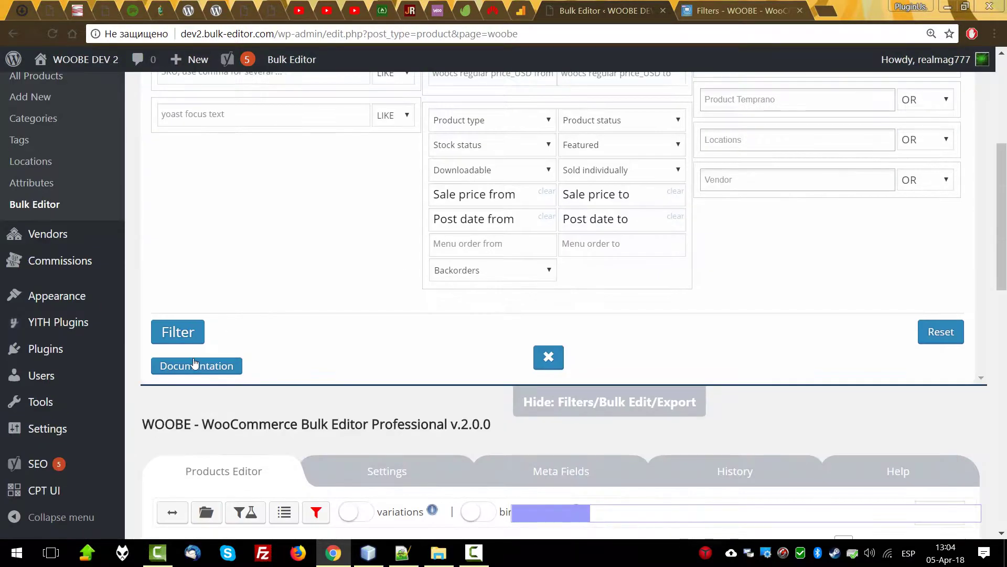
left_click(177, 331)
scroll(704, 322, "down", 5)
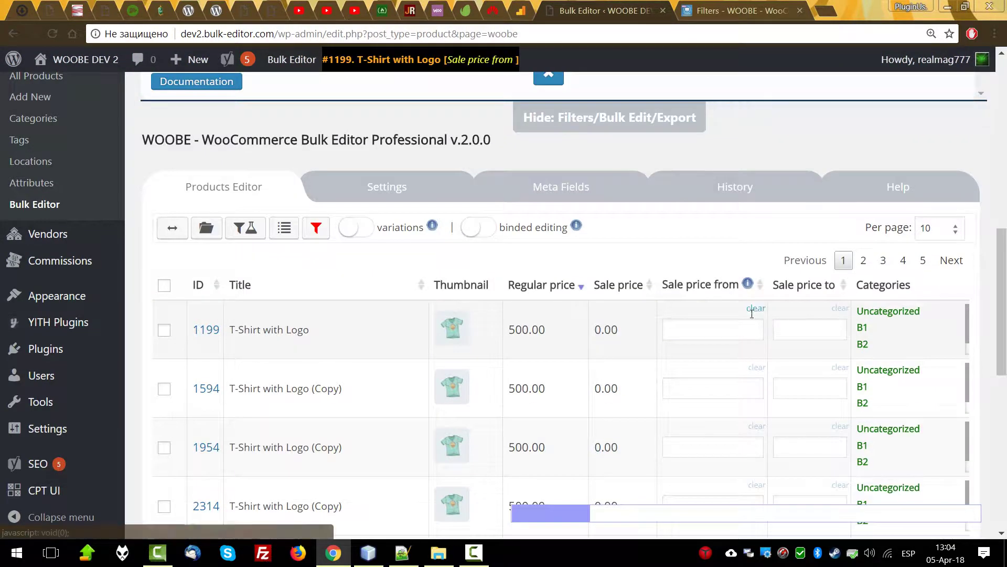
scroll(769, 326, "down", 5)
scroll(792, 334, "down", 5)
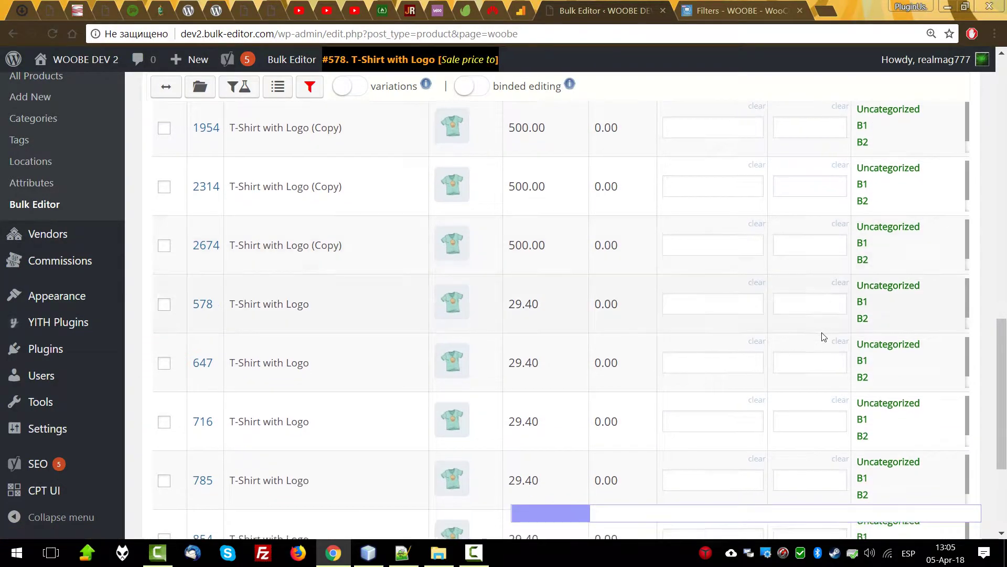
Review the checked categories of a T-Shirt with Logo product.
left_click(861, 342)
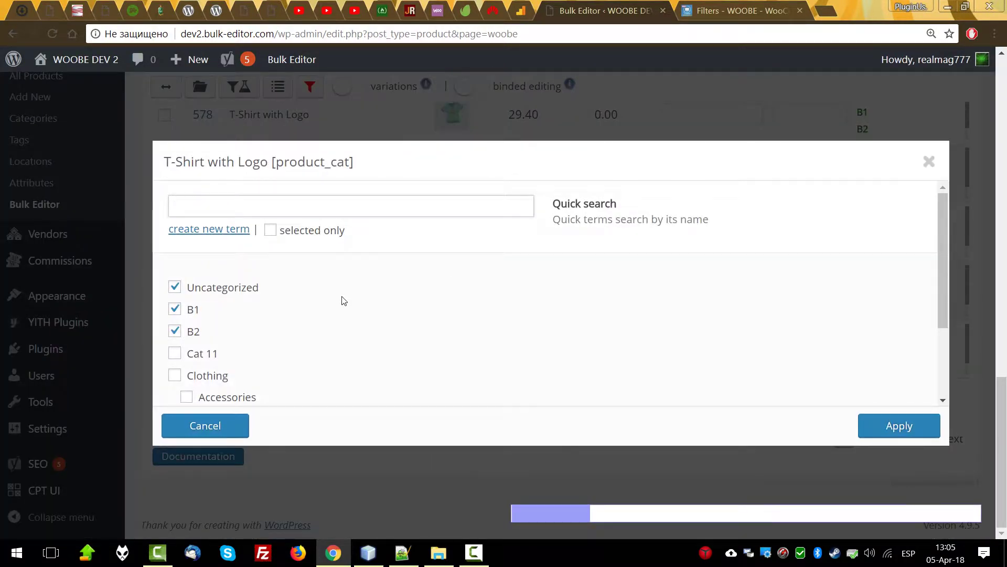
scroll(344, 302, "down", 2)
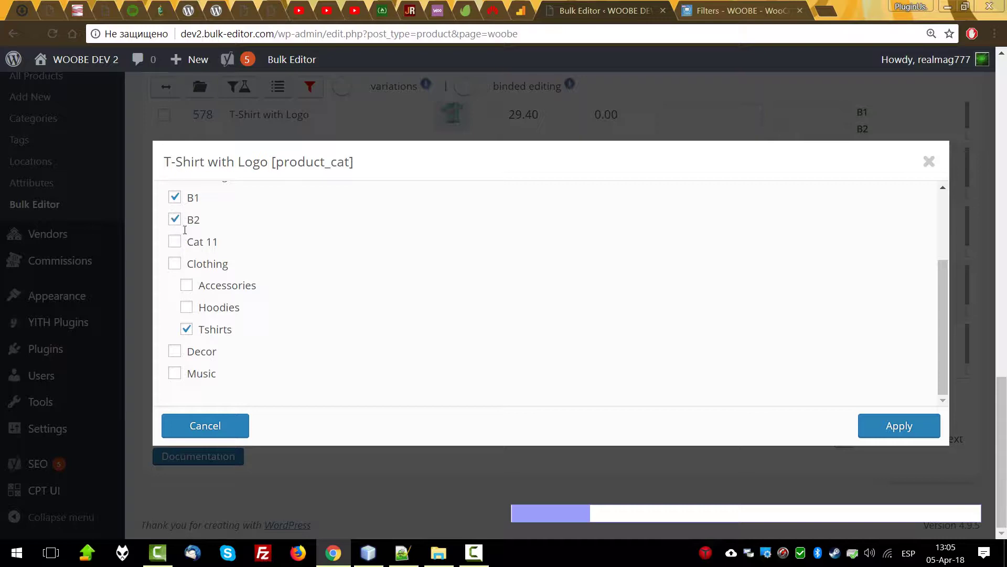
left_click(899, 425)
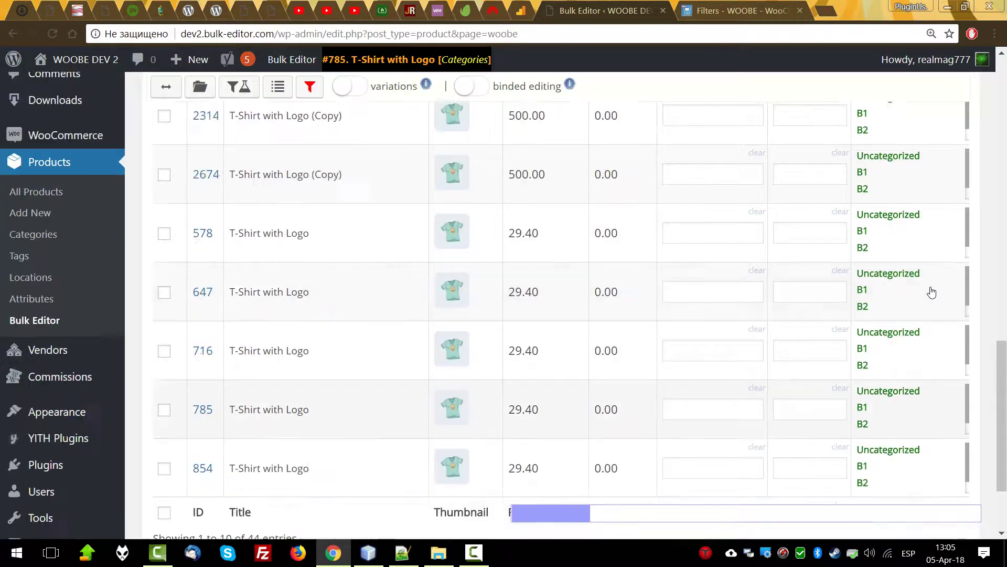
scroll(916, 299, "up", 5)
Check the categories of T-Shirt with Logo (Copy), then return to the filters.
left_click(888, 388)
scroll(237, 348, "down", 5)
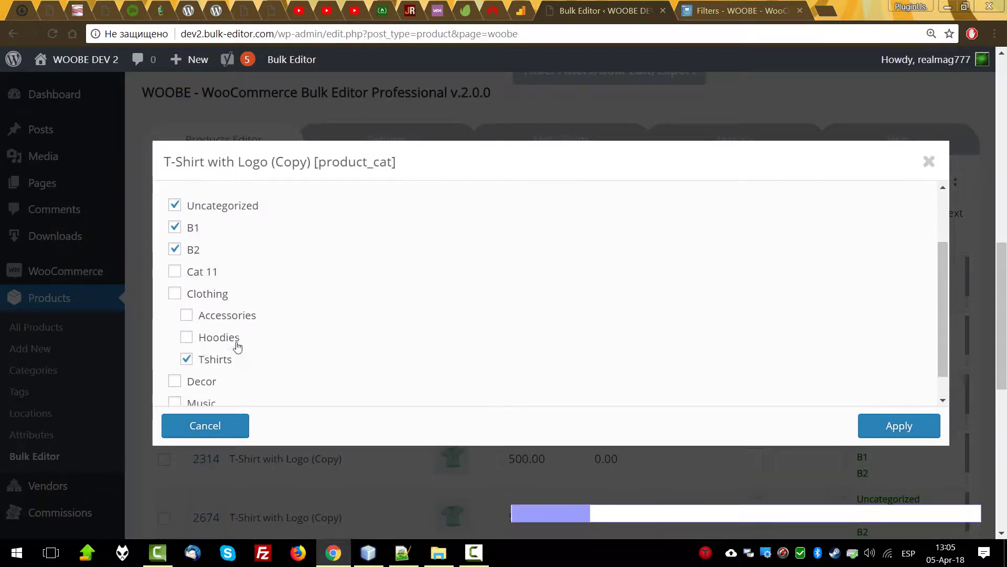
key("Escape")
scroll(920, 355, "down", 1)
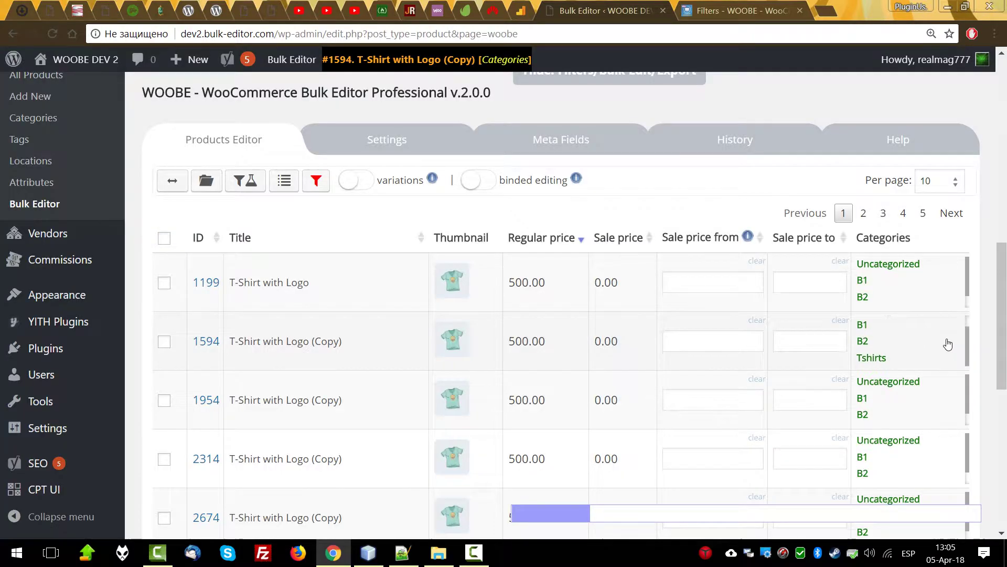
scroll(920, 355, "up", 1)
scroll(919, 355, "down", 1)
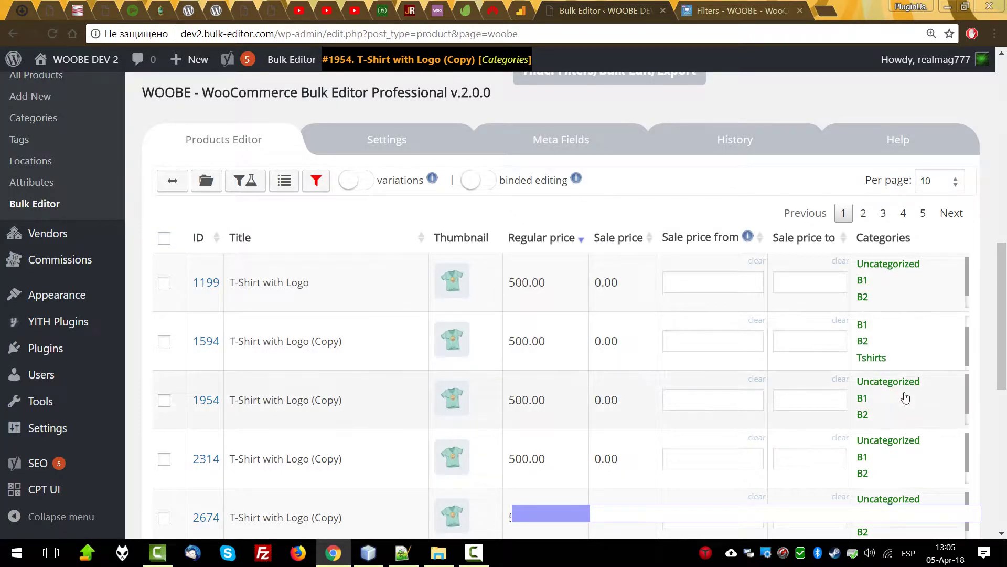
scroll(906, 404, "down", 1)
scroll(905, 419, "up", 1)
scroll(904, 423, "down", 1)
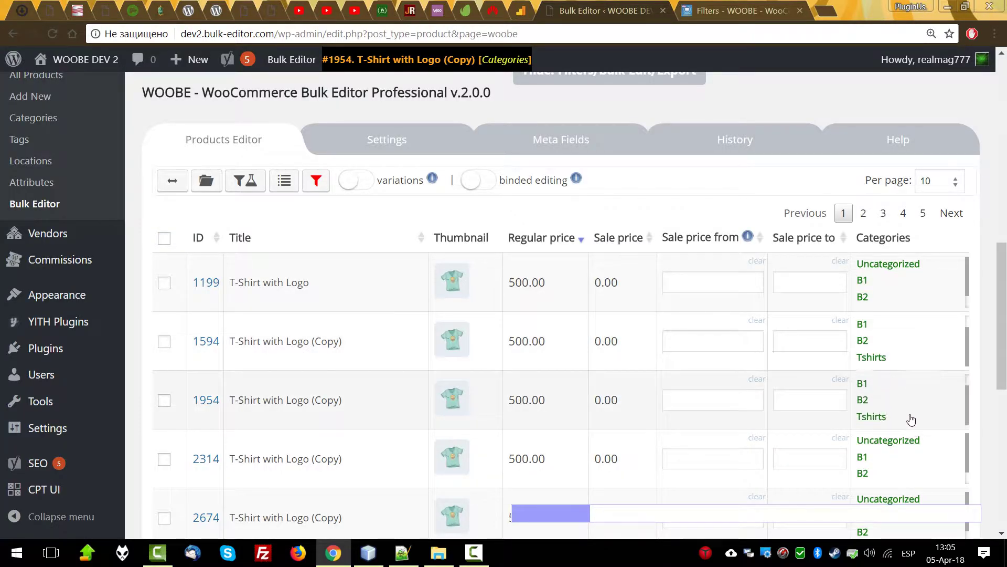
scroll(911, 418, "up", 1)
scroll(905, 303, "up", 10)
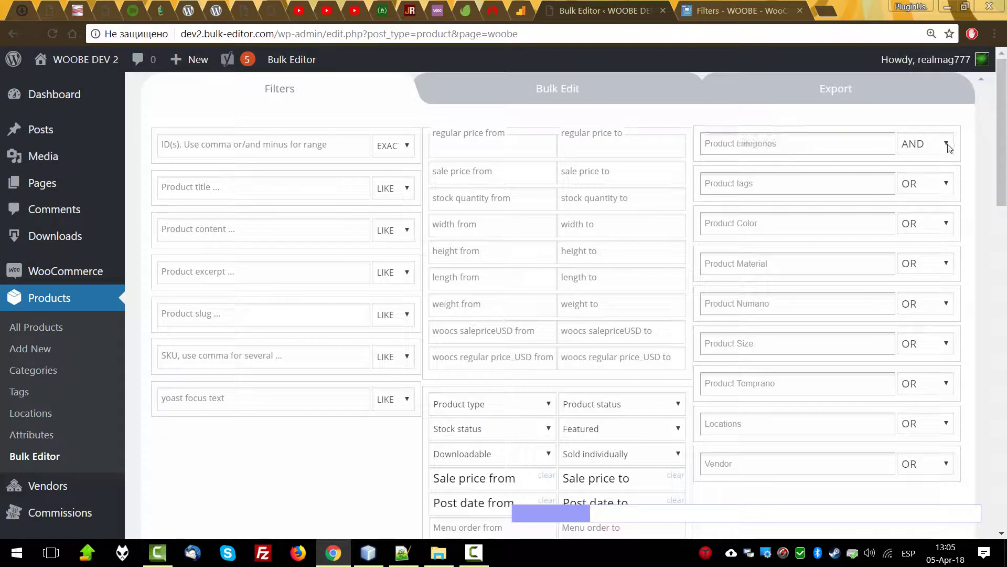
Set the category filter to exclude B2 and Tshirts using NOT IN logic.
left_click(768, 143)
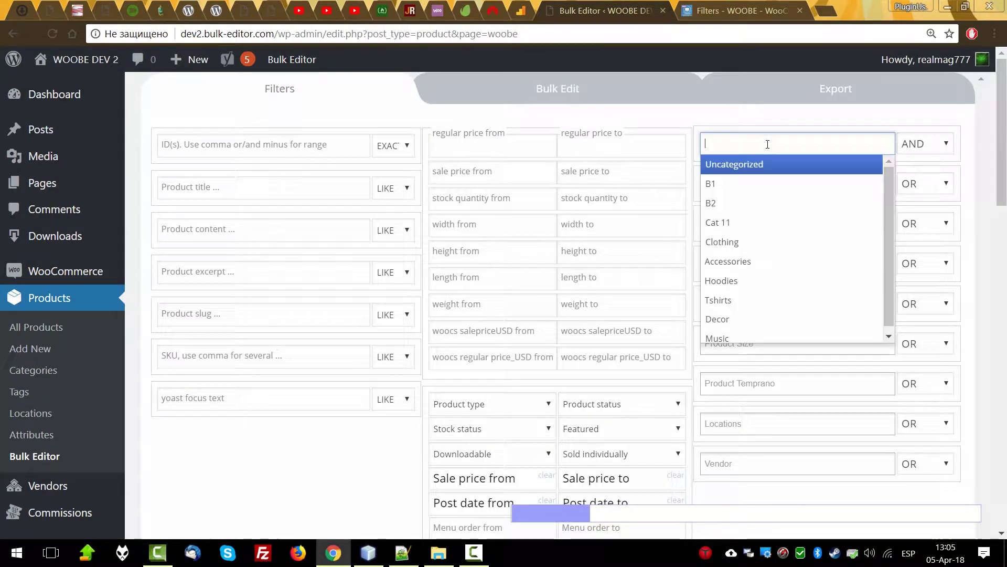
left_click(711, 202)
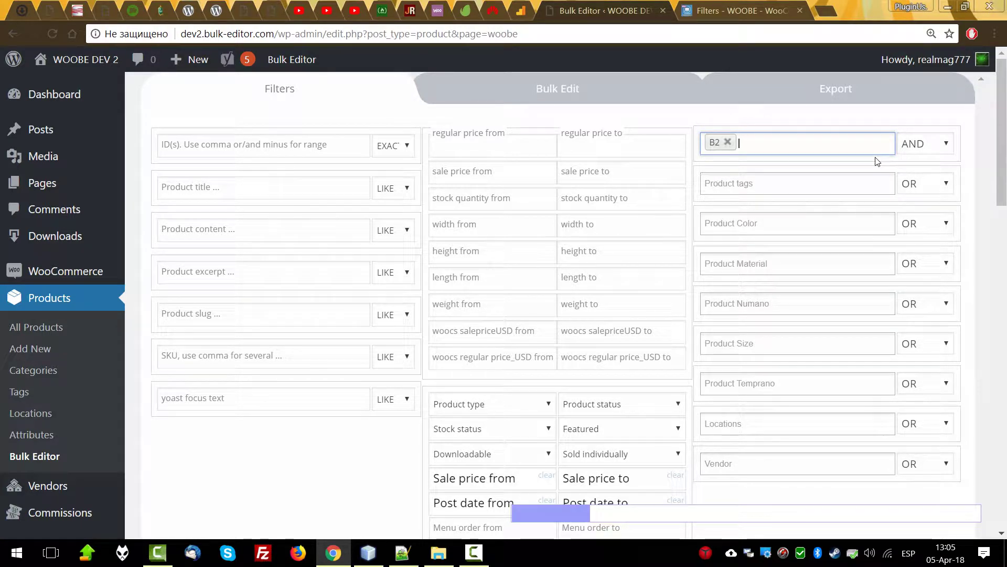
left_click(939, 147)
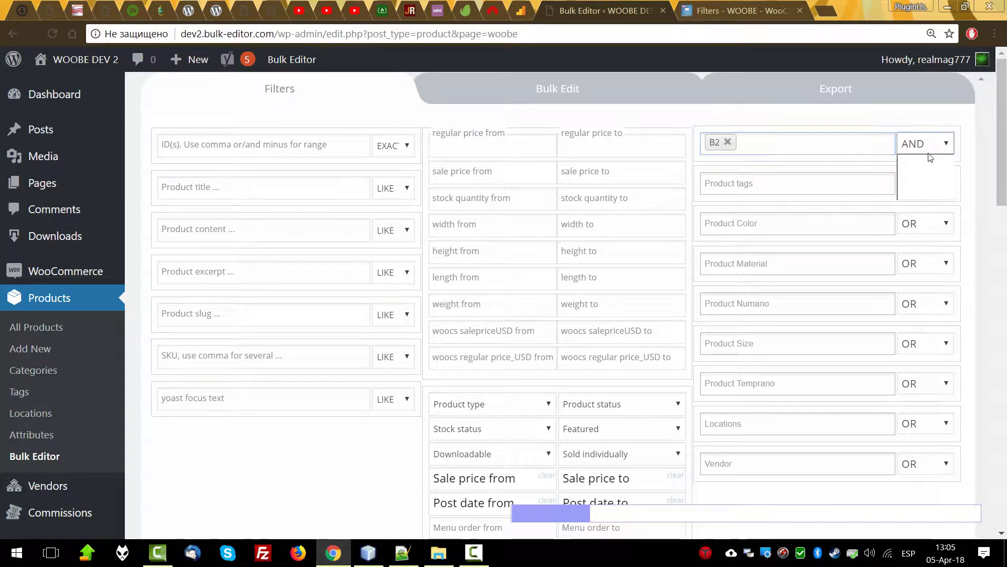
left_click(929, 192)
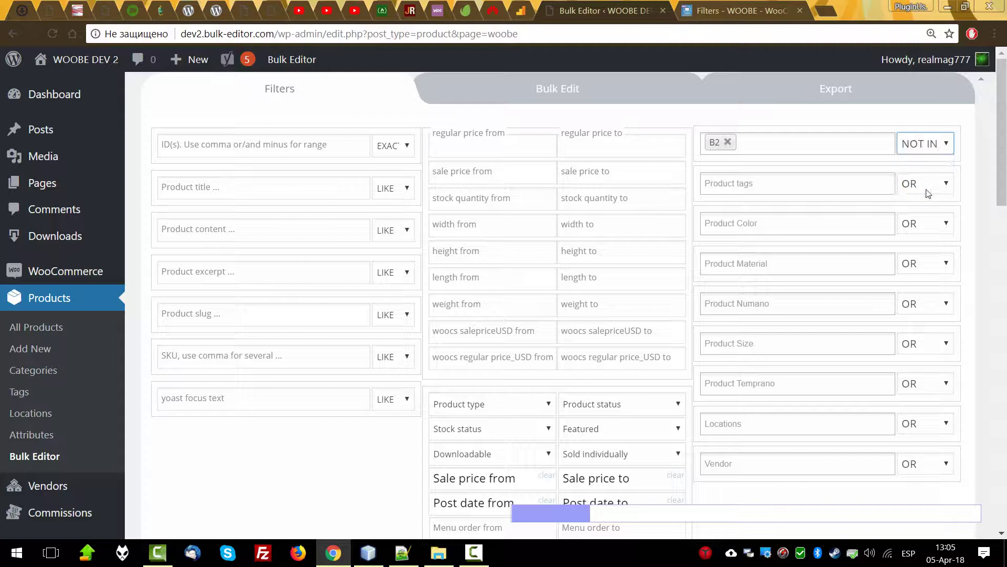
left_click(764, 149)
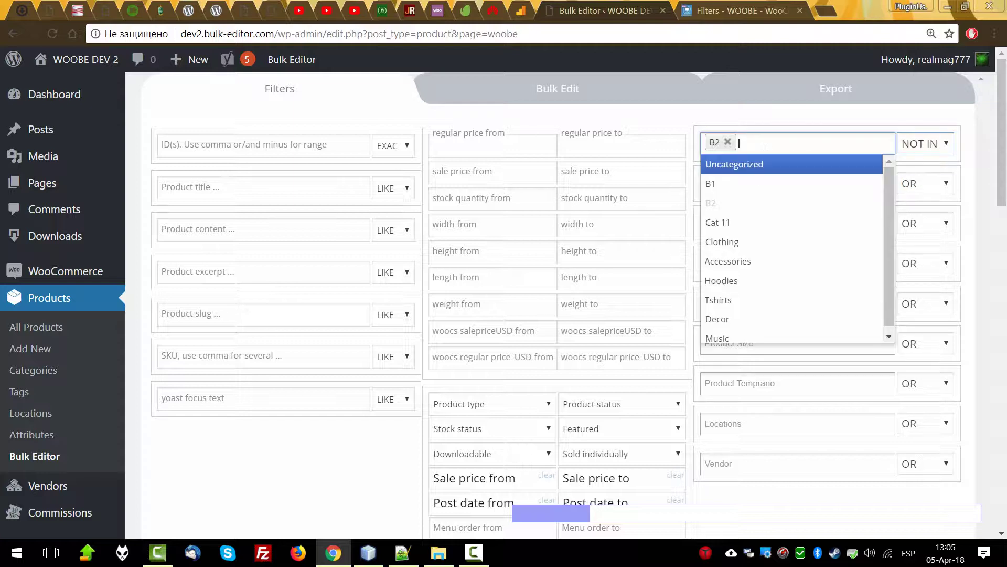
left_click(724, 301)
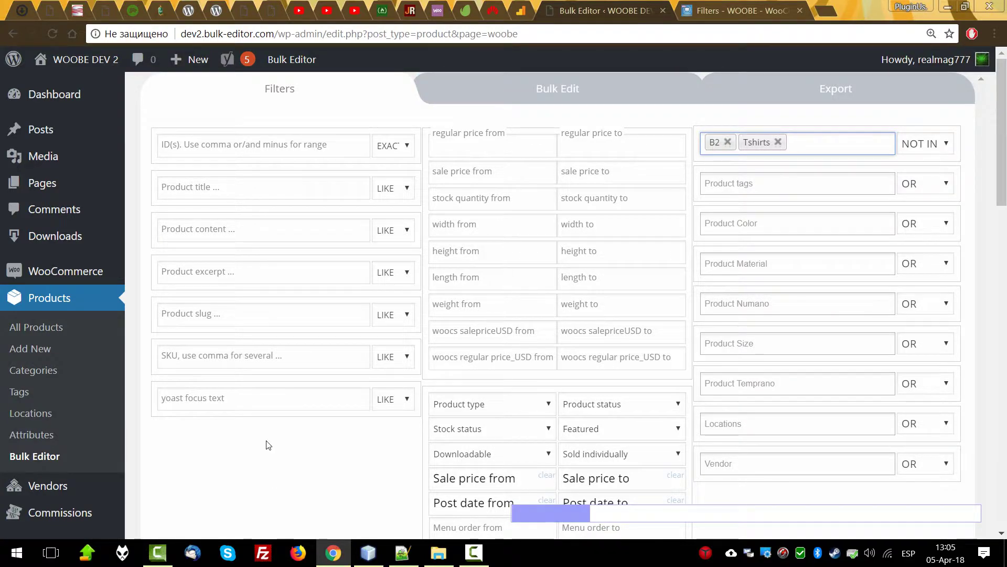
Apply the exclusion filter and browse the 607 resulting products.
scroll(267, 445, "down", 7)
left_click(176, 262)
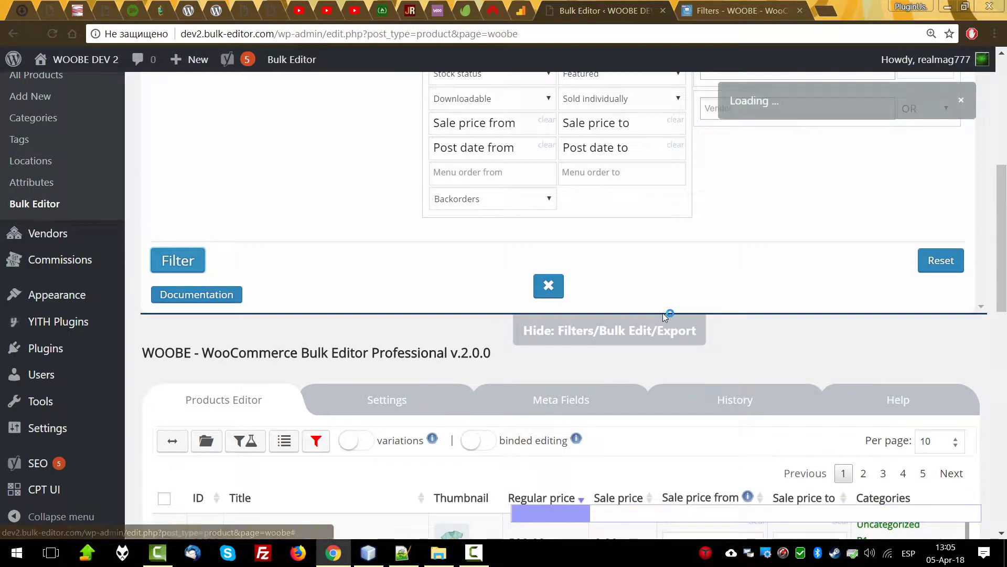
scroll(677, 336, "down", 8)
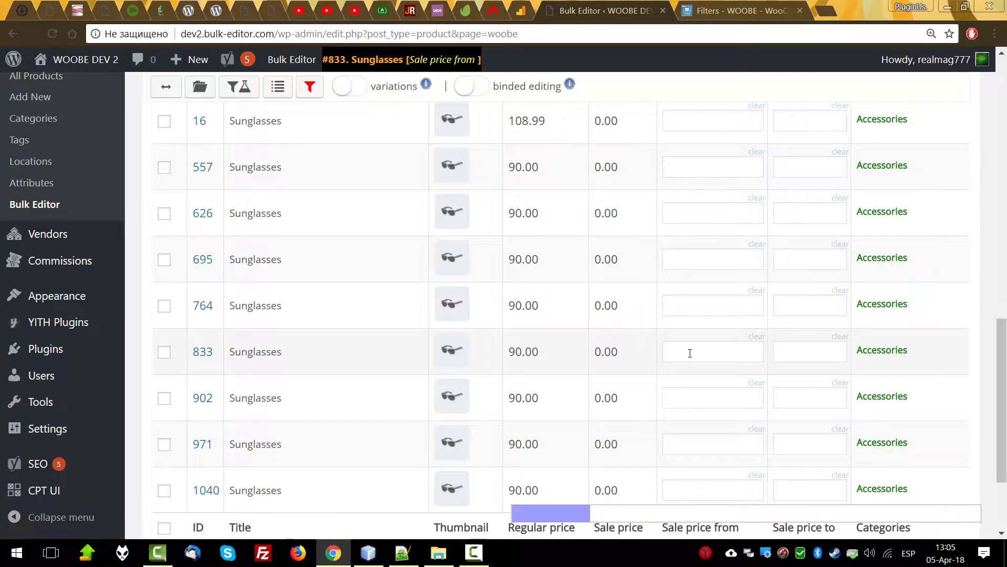
scroll(911, 371, "down", 3)
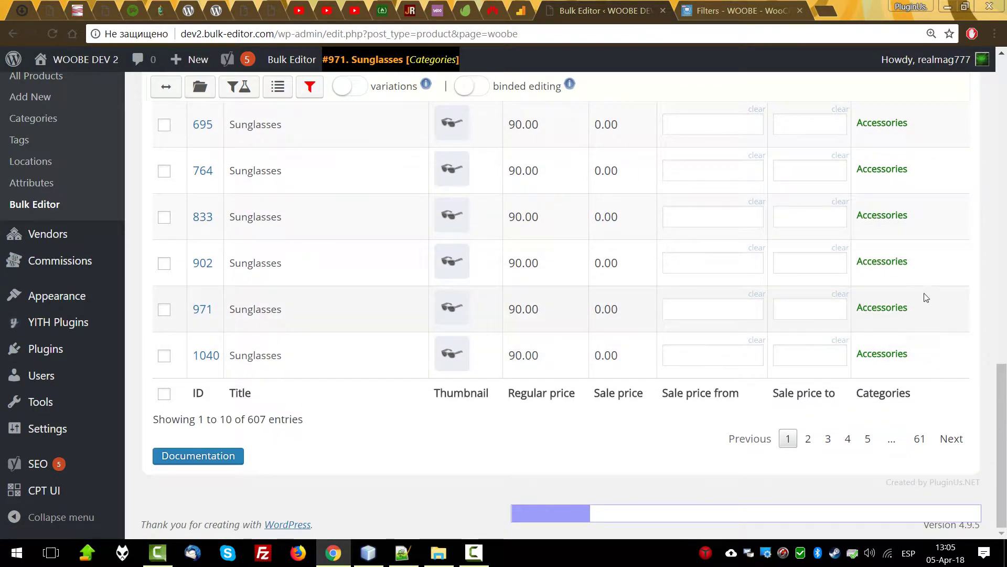
scroll(932, 286, "up", 15)
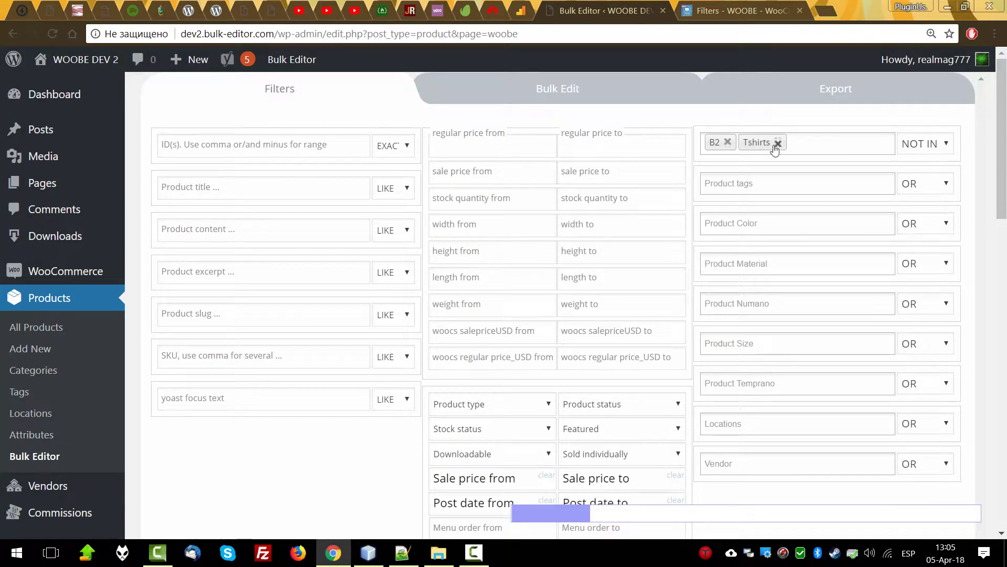
Clear B2 and Tshirts from the category filter and reset its logic to OR.
left_click(727, 142)
left_click(745, 143)
left_click(911, 150)
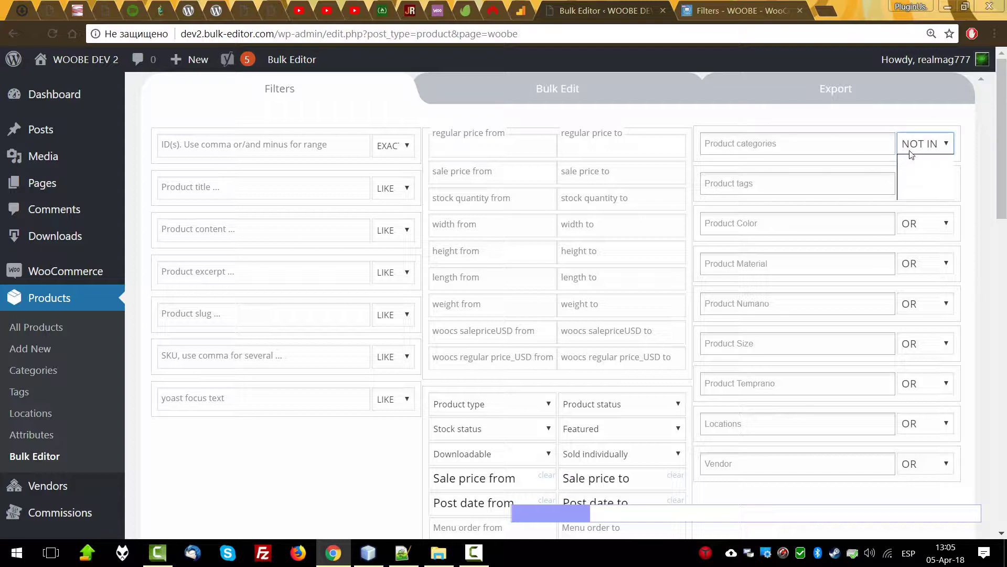
left_click(913, 162)
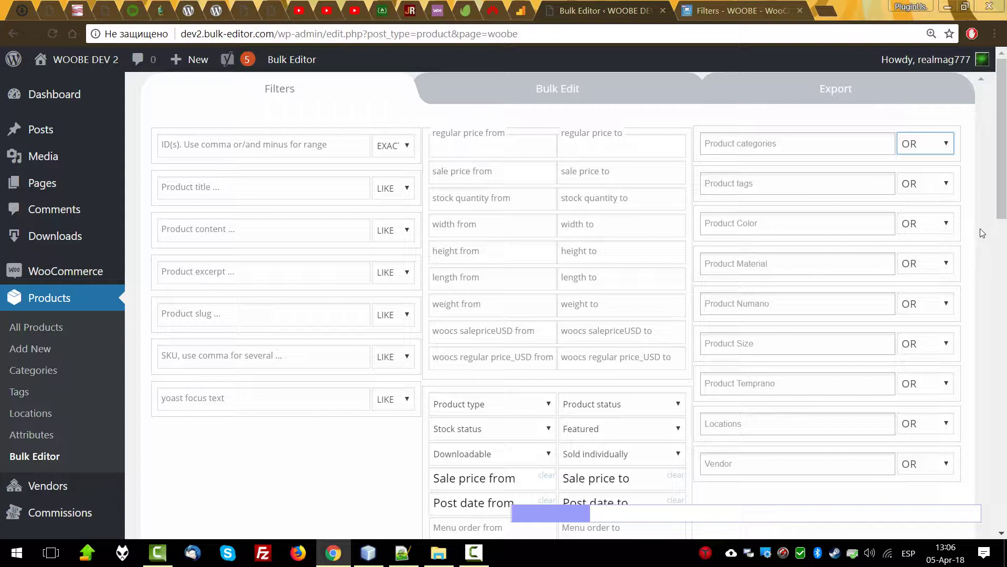
Filter by category B2 and colour Blue, narrowing the table to 4 products.
left_click(746, 146)
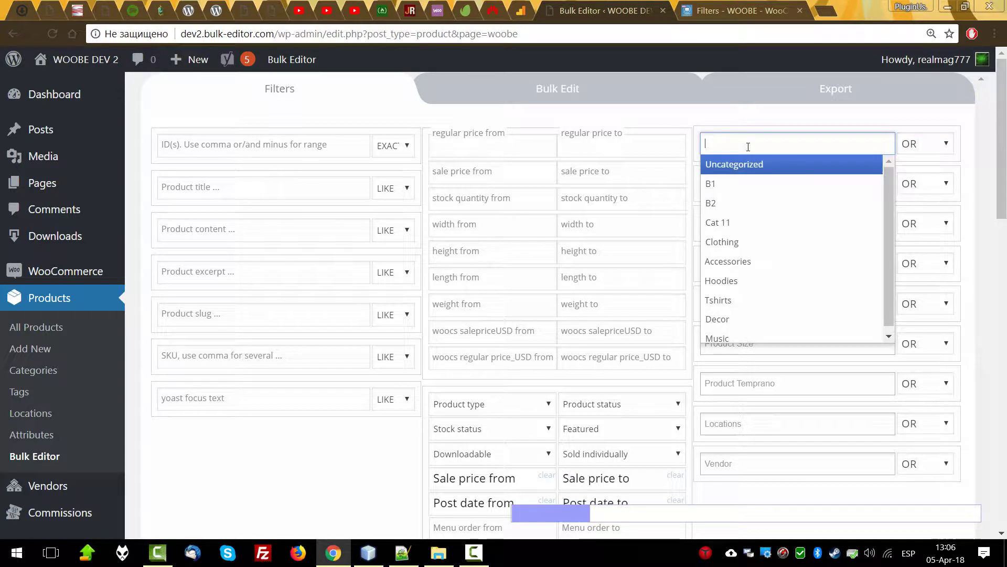
left_click(726, 209)
left_click(747, 229)
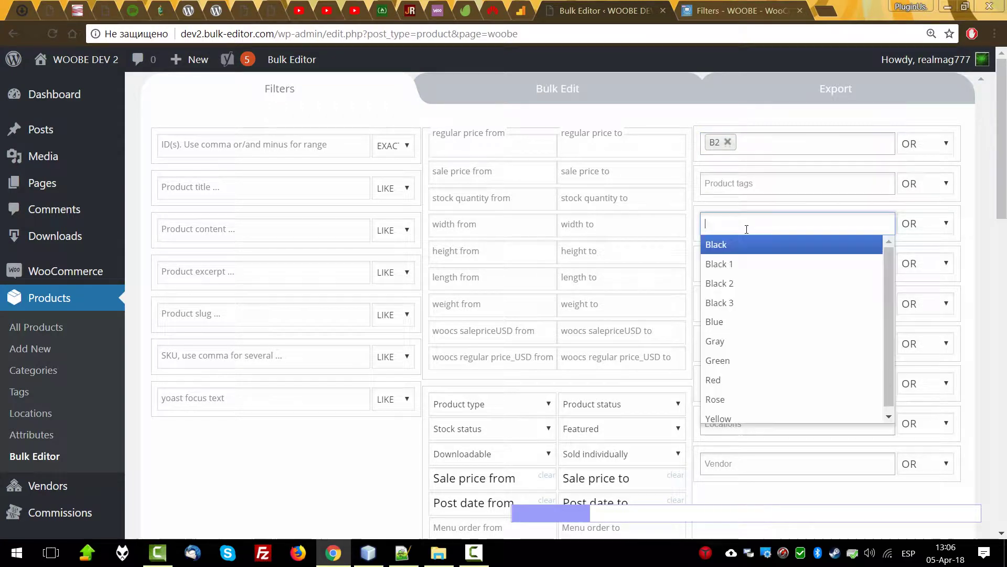
left_click(730, 324)
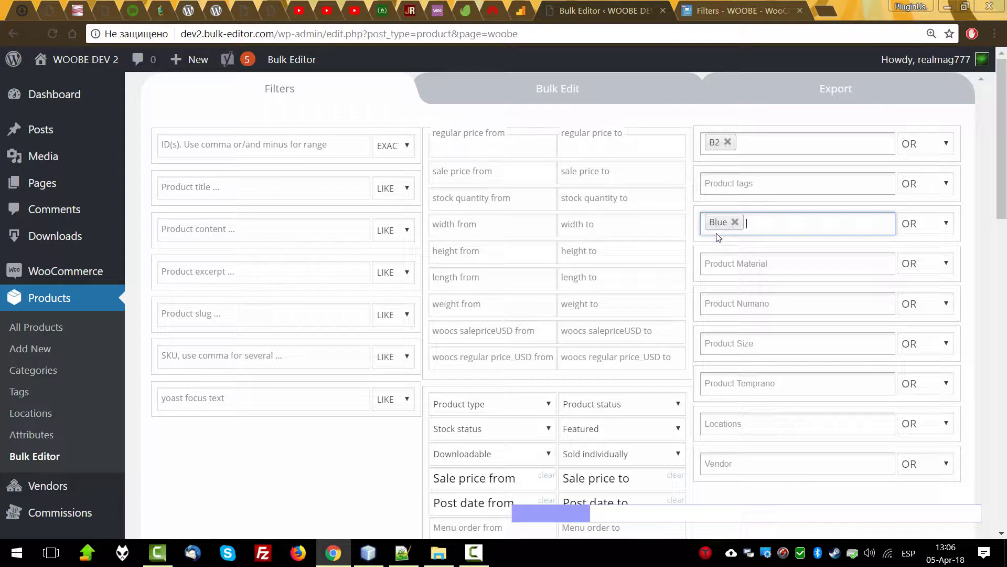
scroll(214, 387, "down", 7)
left_click(180, 265)
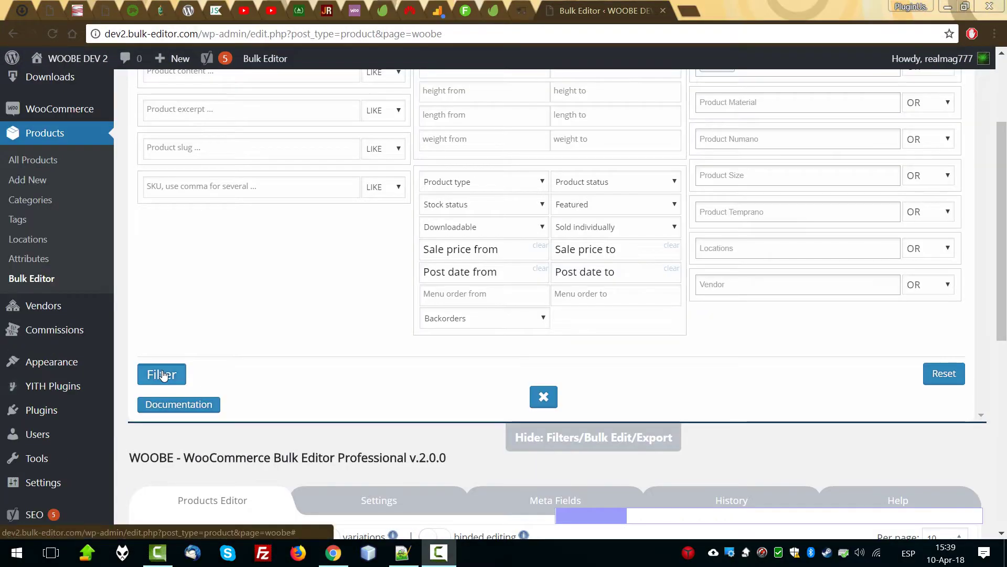
left_click(159, 373)
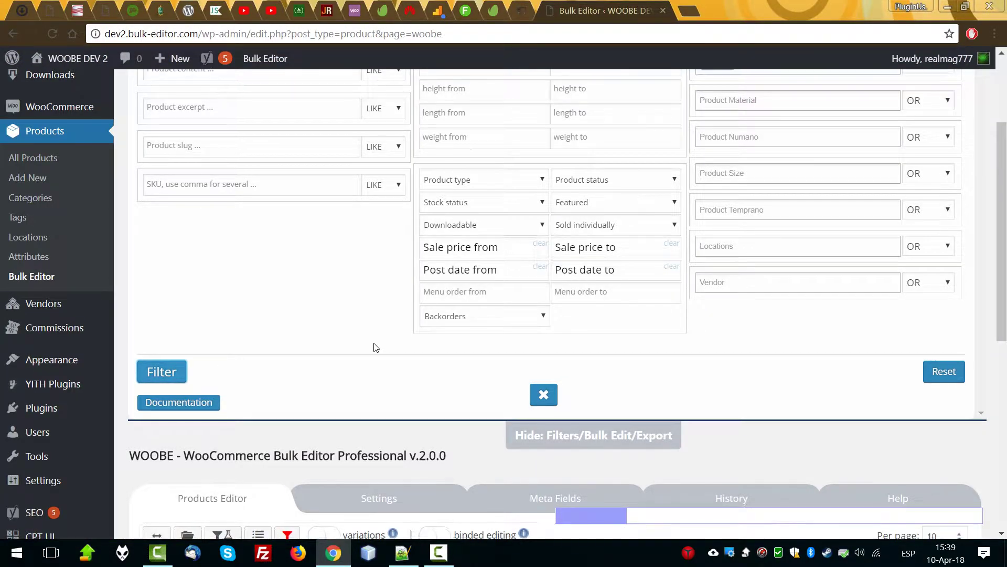
scroll(374, 348, "down", 8)
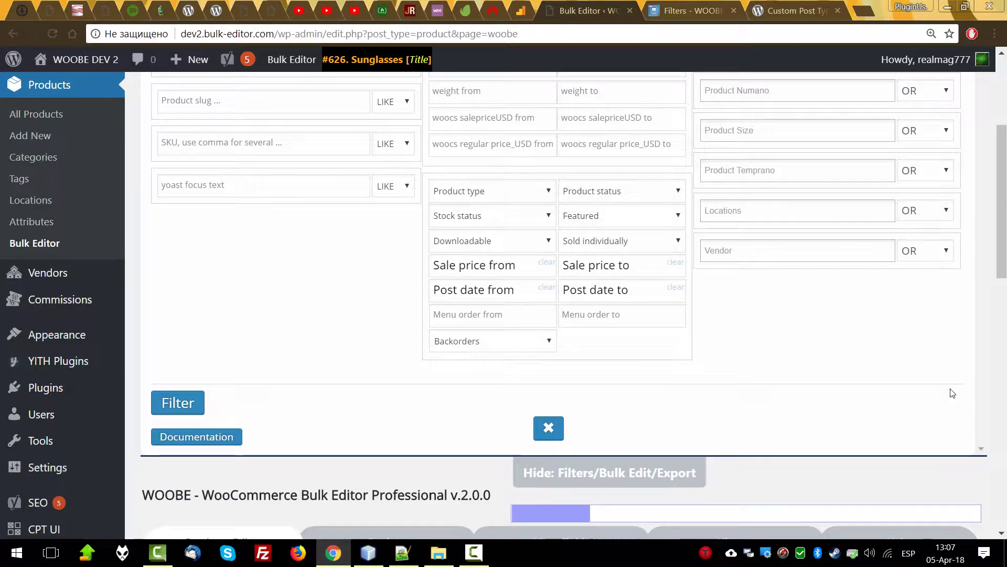
left_click(871, 204)
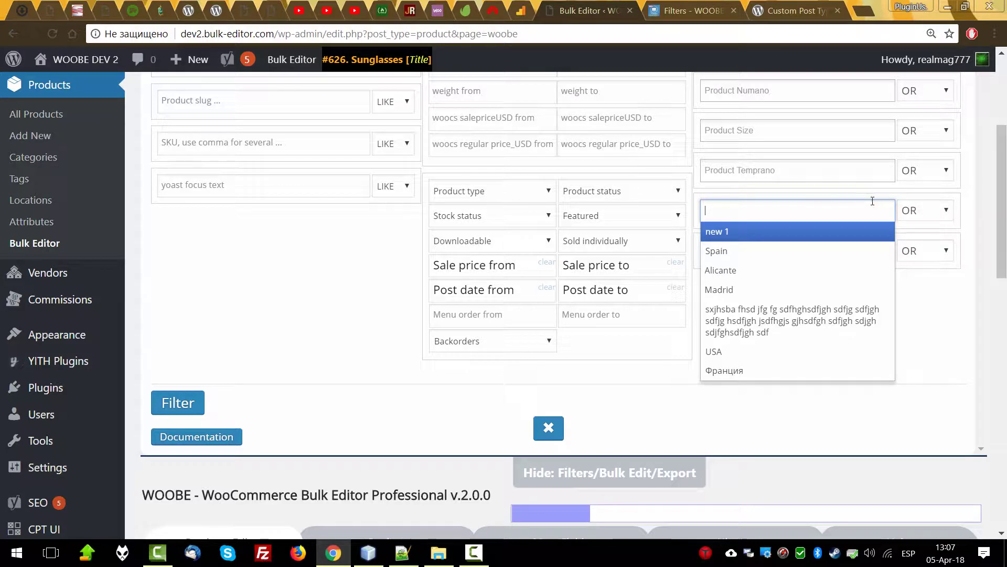
left_click(789, 12)
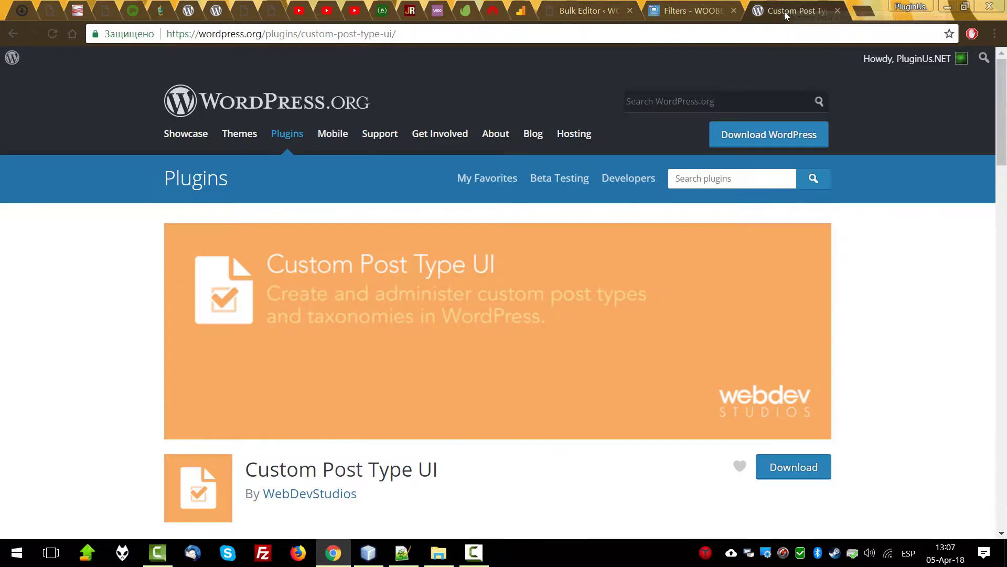
scroll(420, 267, "down", 7)
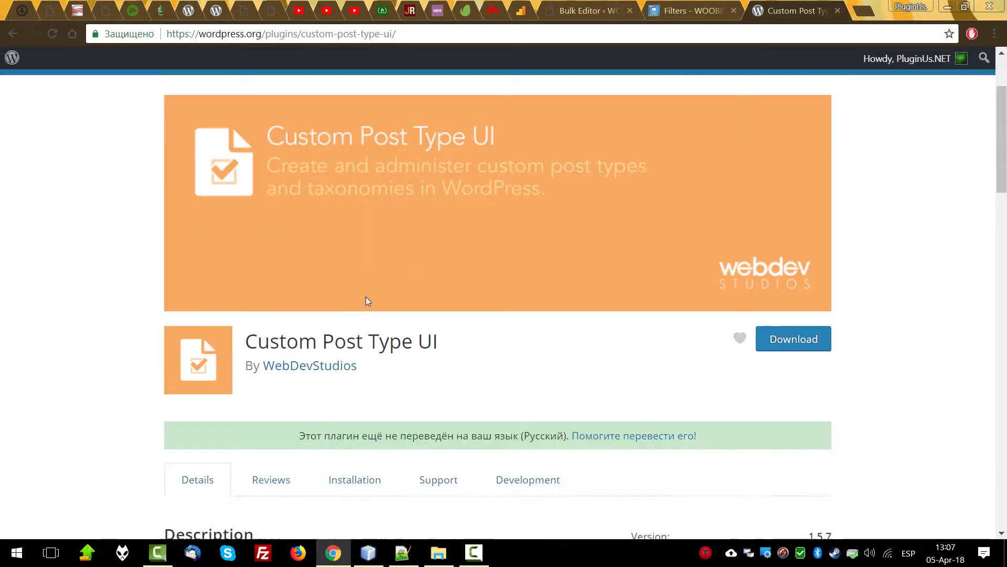
left_click_drag(291, 102, 507, 126)
left_click(598, 11)
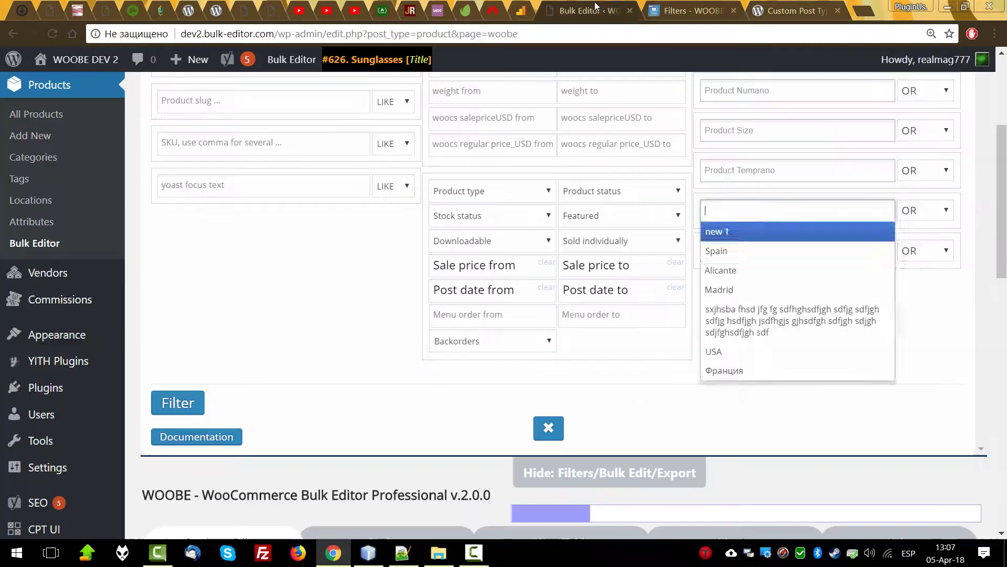
scroll(32, 446, "down", 6)
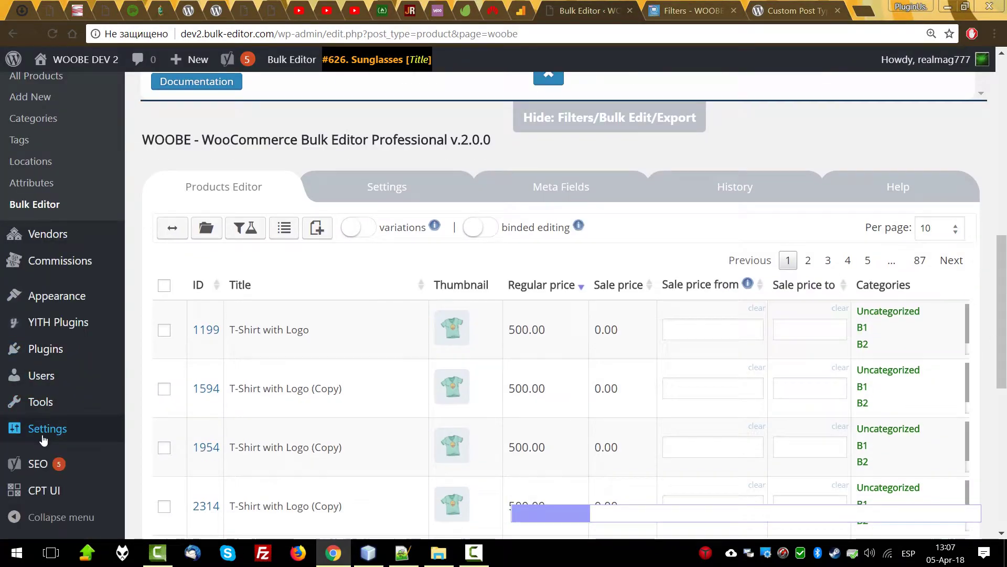
Open CPT UI in a new tab and view its Registered Types/Taxes list.
middle_click(52, 491)
left_click(644, 6)
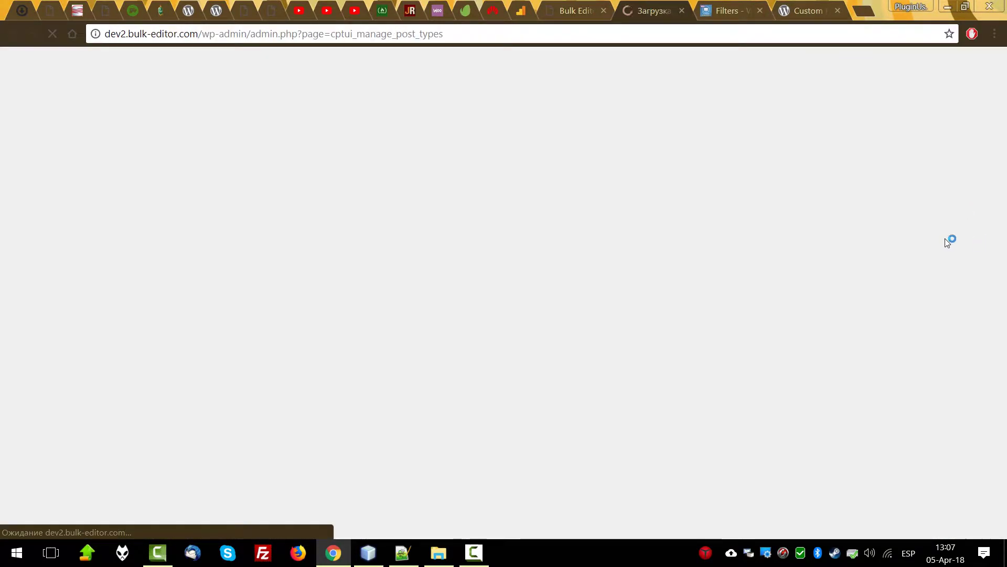
scroll(978, 335, "down", 13)
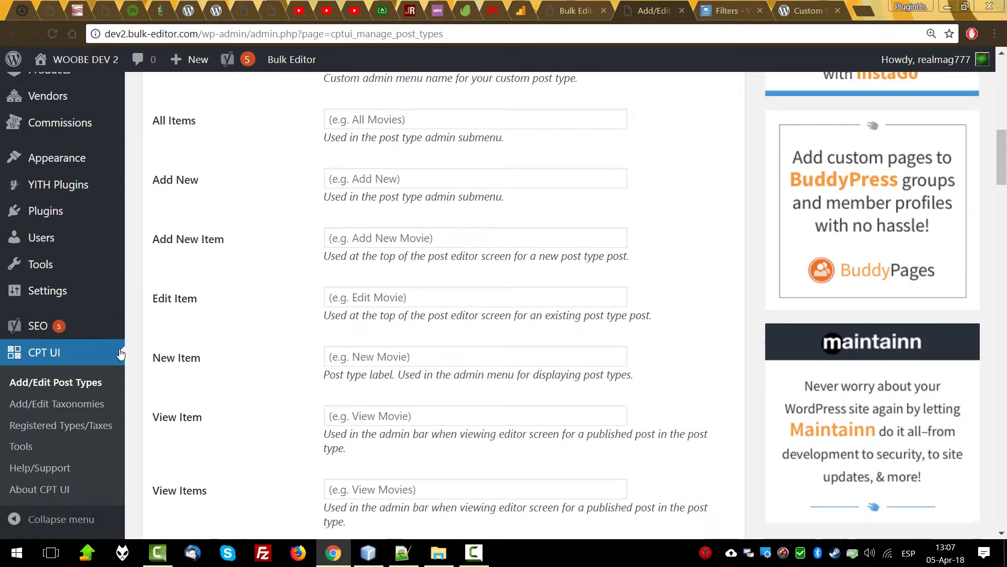
scroll(63, 488, "up", 1)
left_click(51, 498)
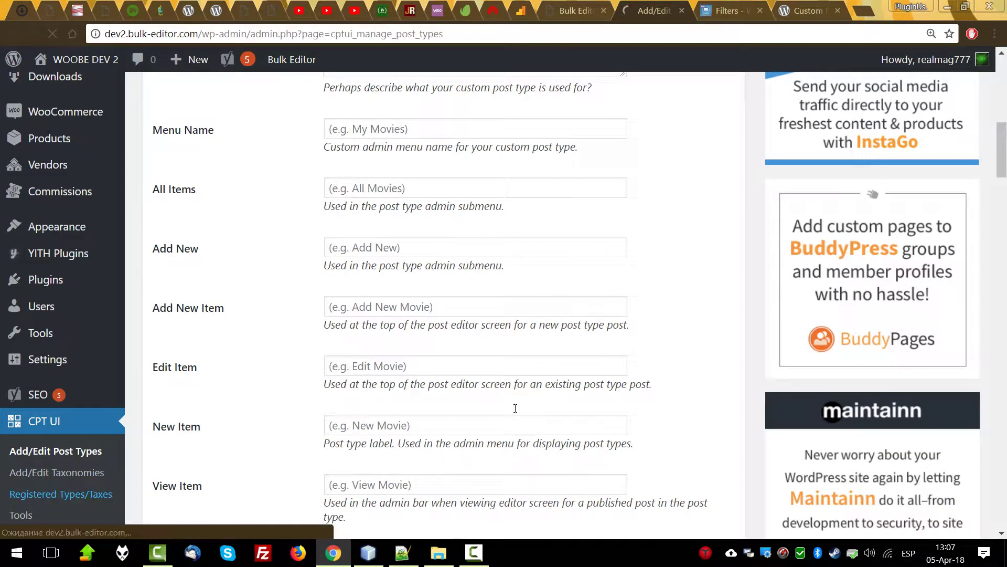
Filter the WOOBE products by the location Spain.
scroll(249, 300, "down", 1)
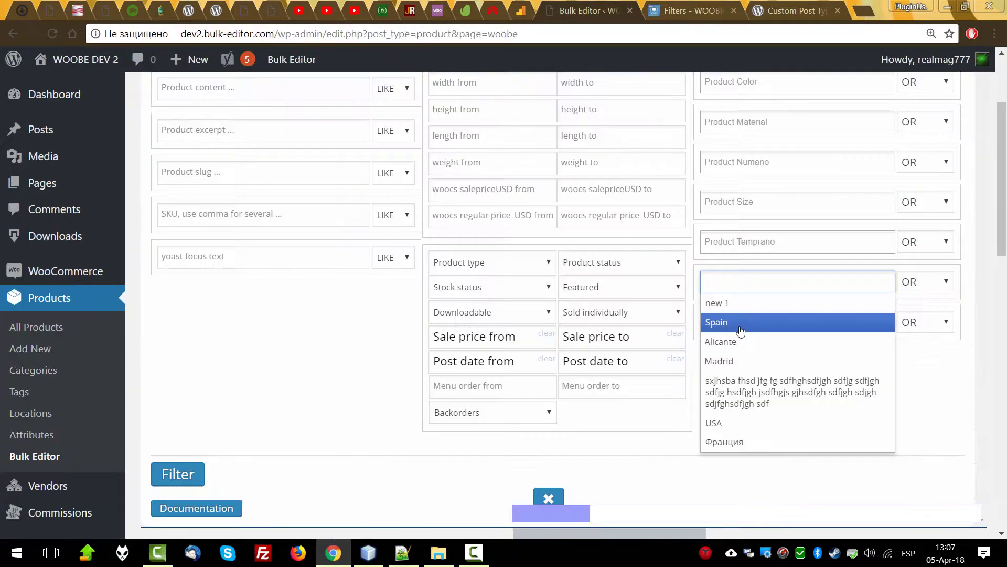
left_click(714, 321)
left_click(190, 477)
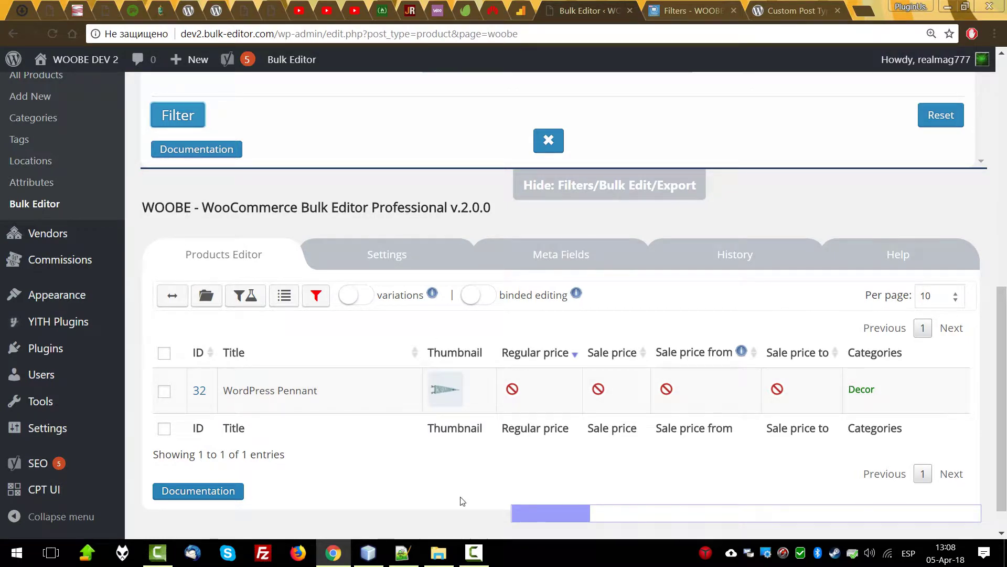
Remove the Spain tag from the Locations filter field.
left_click_drag(578, 514, 417, 510)
scroll(923, 199, "up", 5)
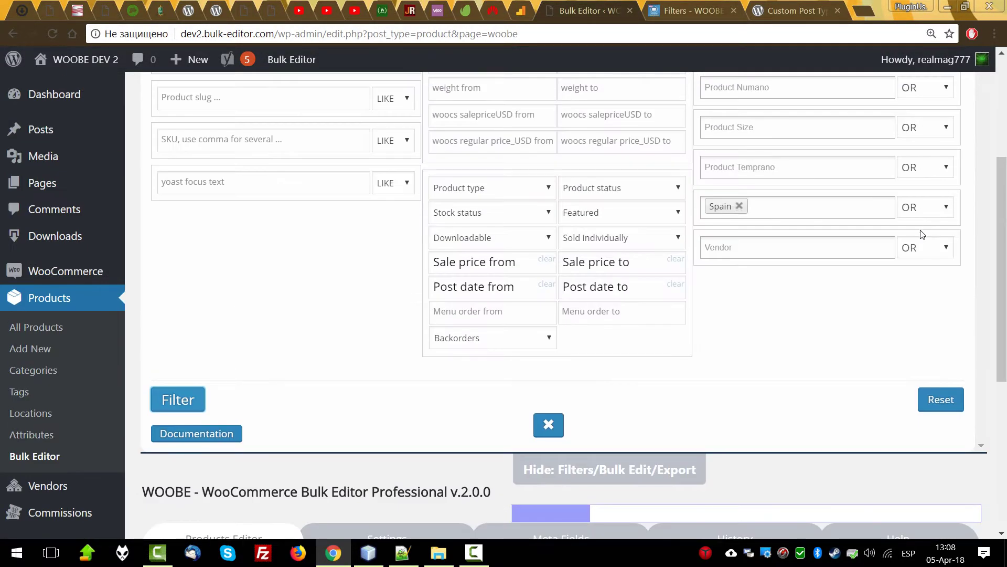
left_click(740, 203)
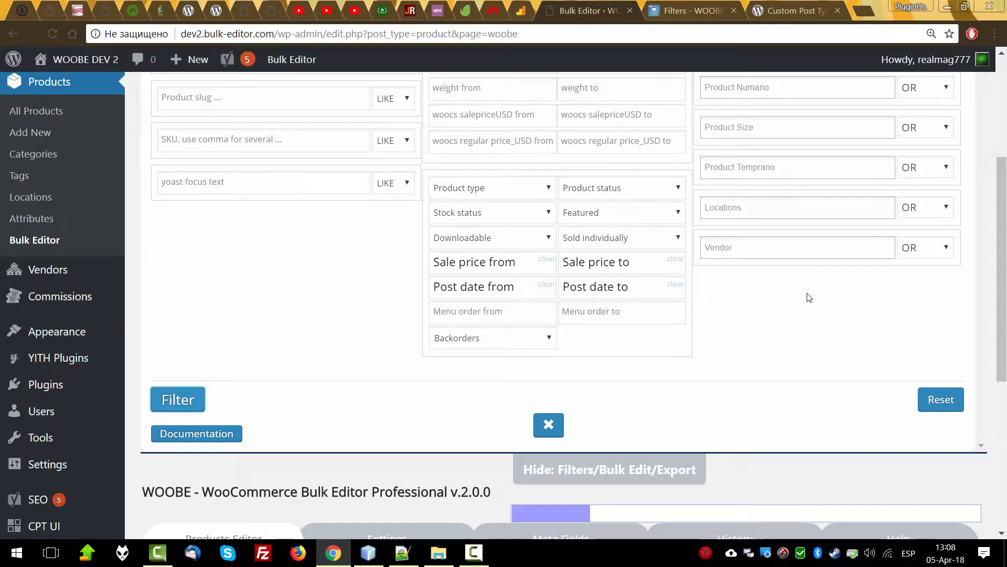
scroll(42, 415, "down", 5)
mouse_move(52, 443)
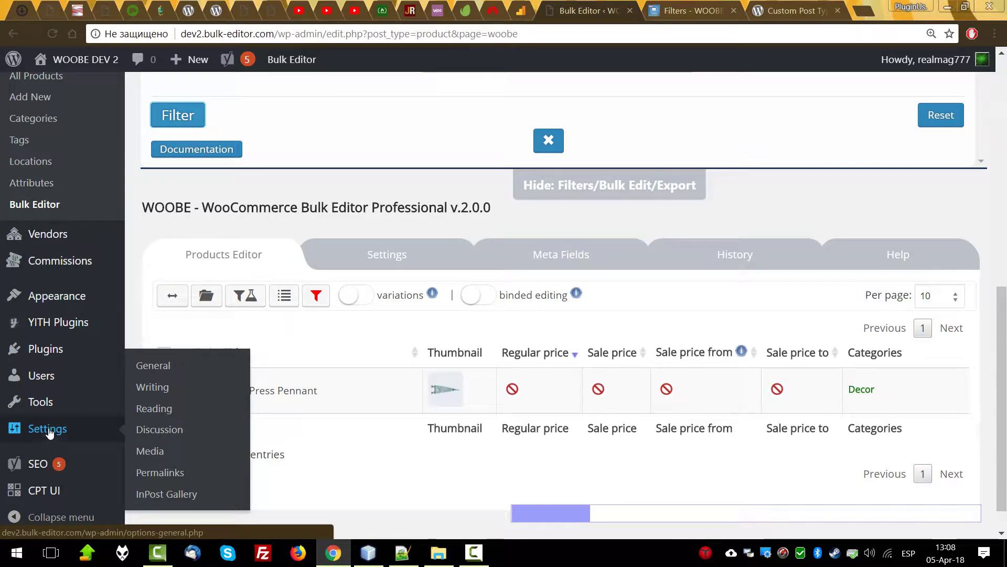
mouse_move(79, 323)
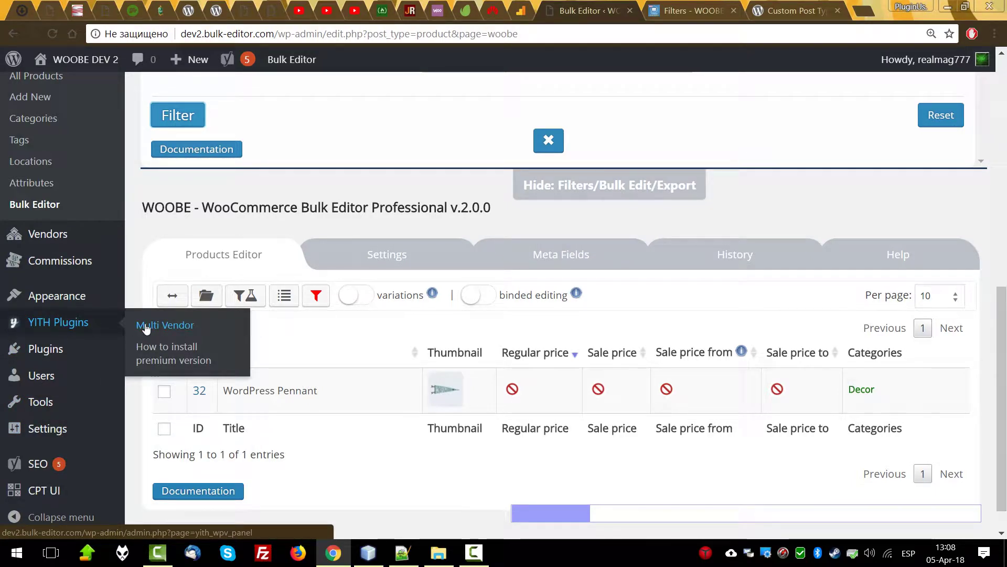
scroll(894, 301, "up", 5)
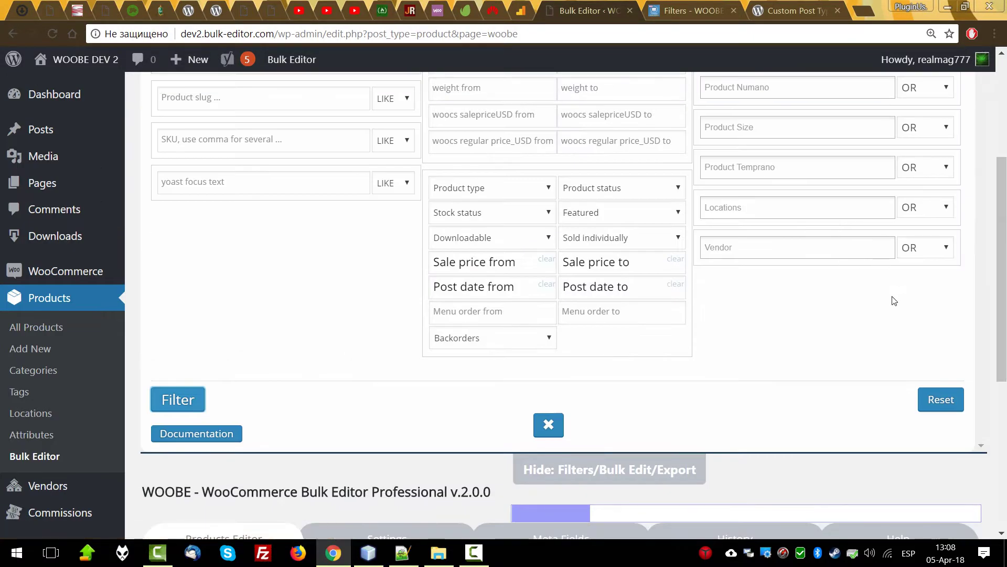
Filter by vendor 1 or vendor 2 and check the Vendor column of the 8 results.
left_click(782, 251)
left_click(760, 271)
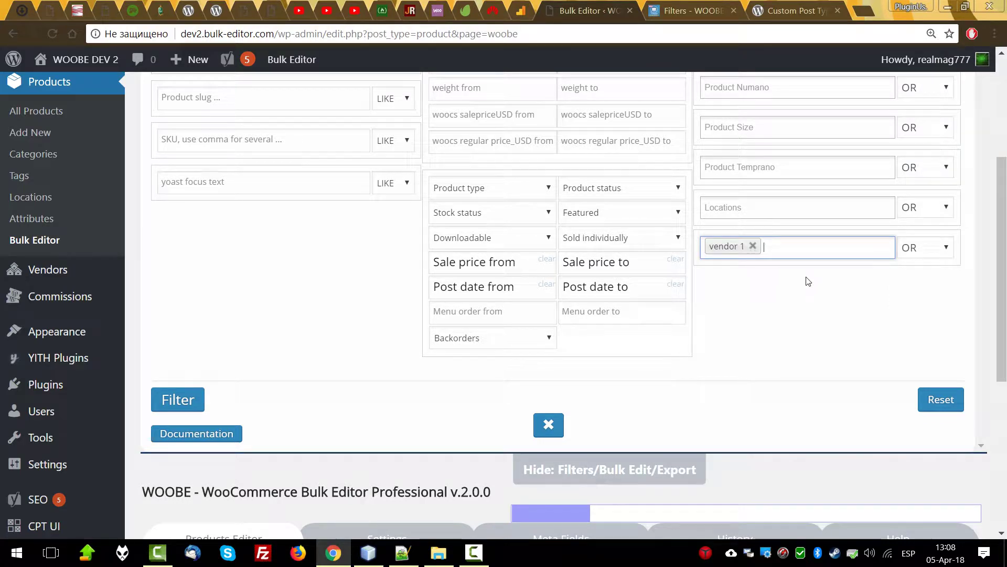
left_click(812, 247)
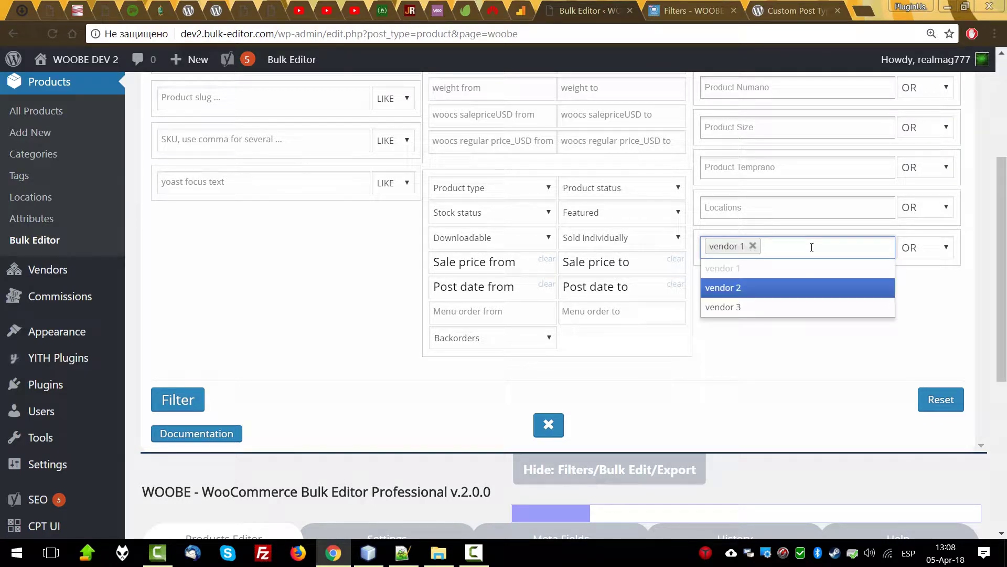
left_click(794, 286)
left_click(176, 402)
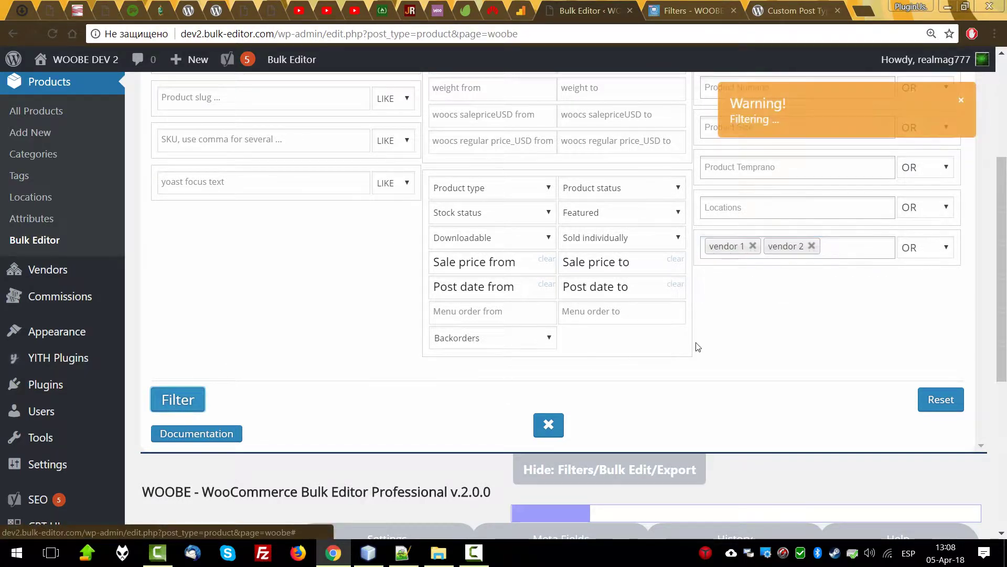
scroll(796, 350, "down", 5)
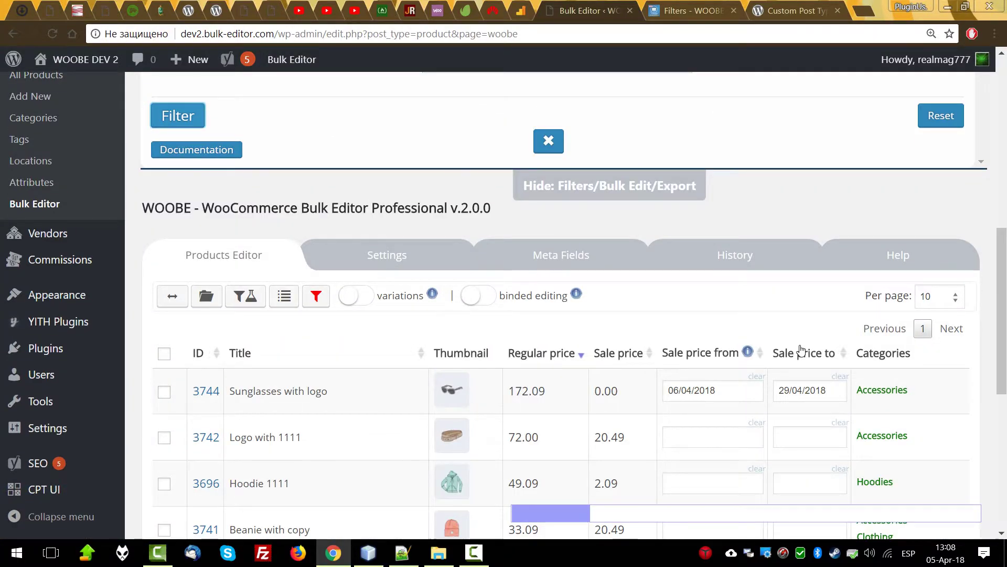
scroll(839, 349, "down", 5)
left_click_drag(551, 514, 963, 514)
scroll(873, 203, "up", 10)
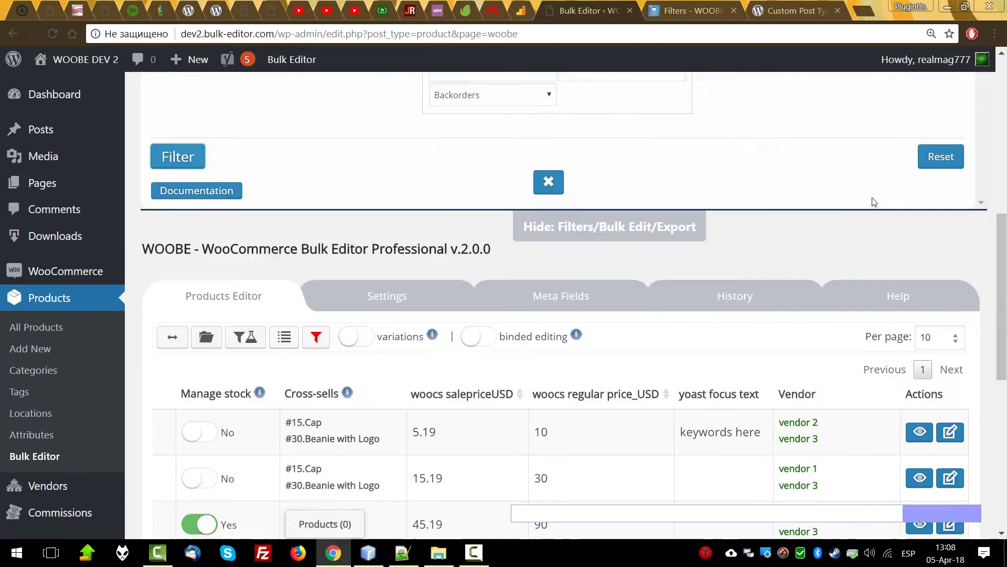
left_click(932, 255)
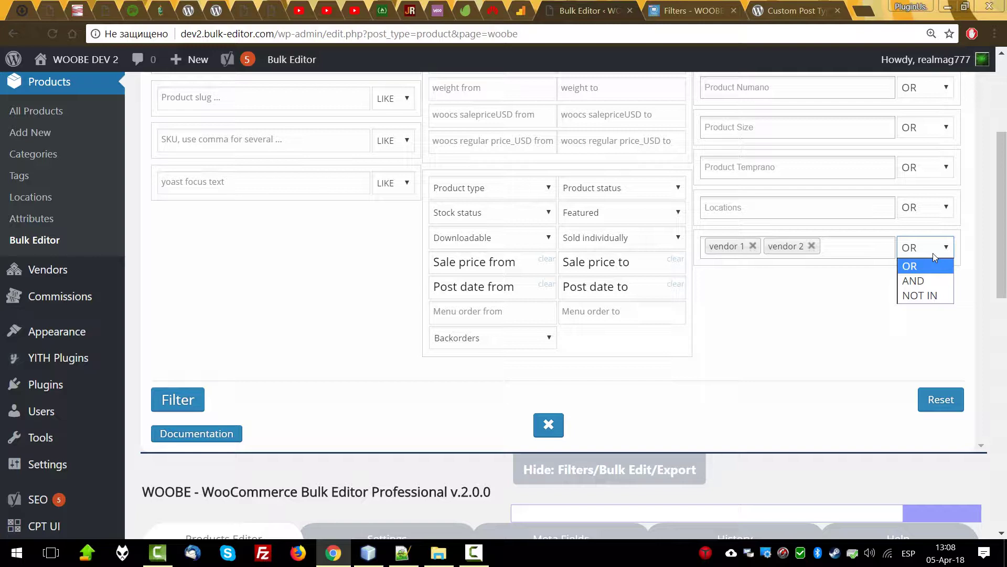
Apply the vendor filter with AND logic, requiring both vendor 1 and vendor 2.
left_click(921, 280)
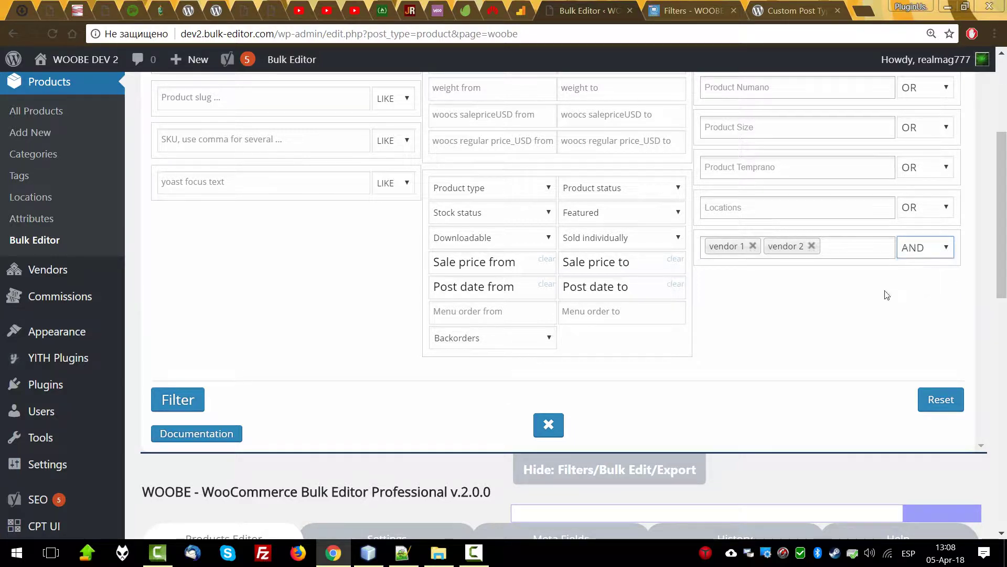
left_click(178, 400)
scroll(944, 338, "down", 6)
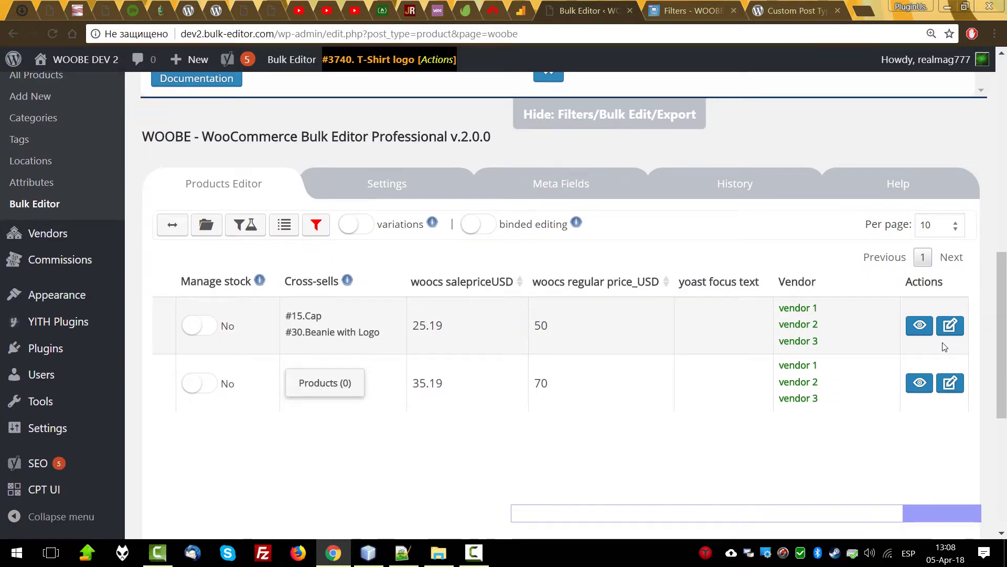
scroll(857, 420, "down", 3)
scroll(890, 424, "up", 4)
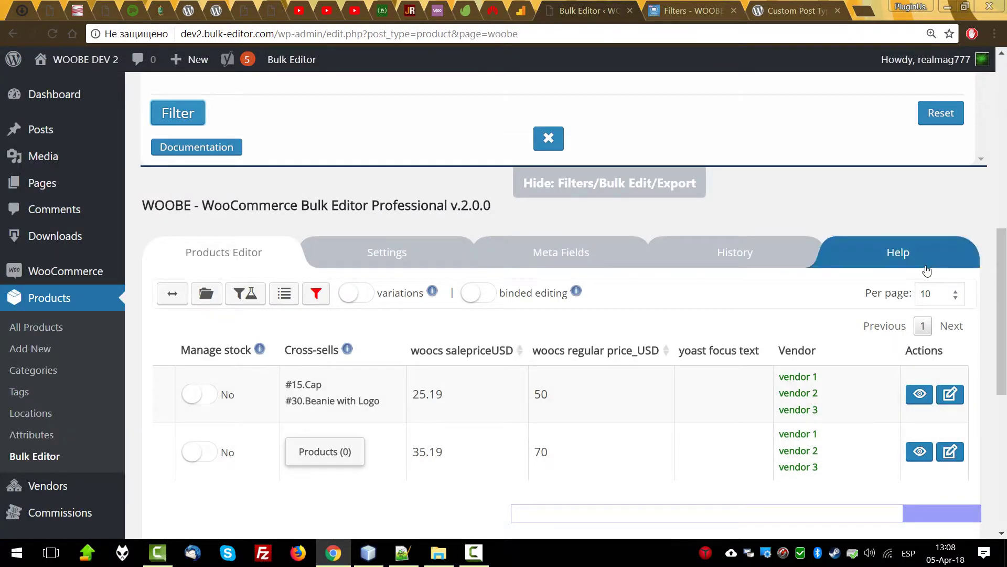
scroll(892, 252, "up", 8)
Switch the vendor logic to NOT IN and reapply, listing vendorless products.
left_click(923, 388)
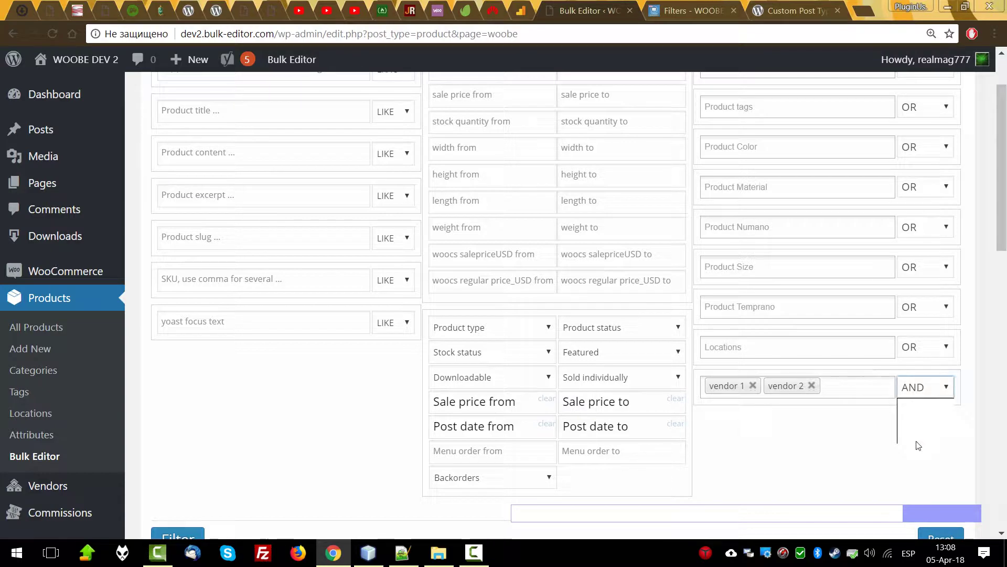
left_click(909, 434)
scroll(474, 410, "down", 4)
left_click(178, 326)
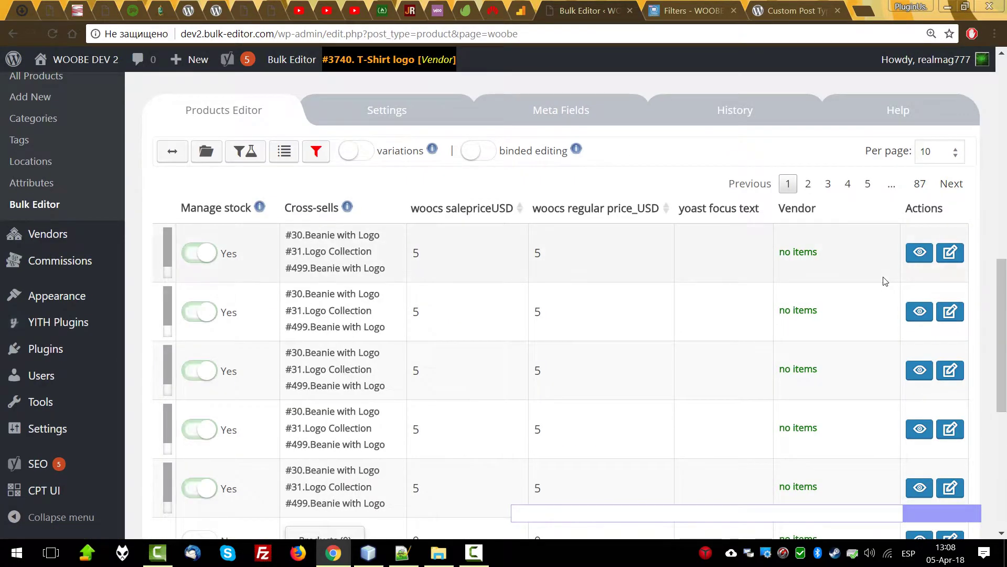
scroll(885, 281, "down", 5)
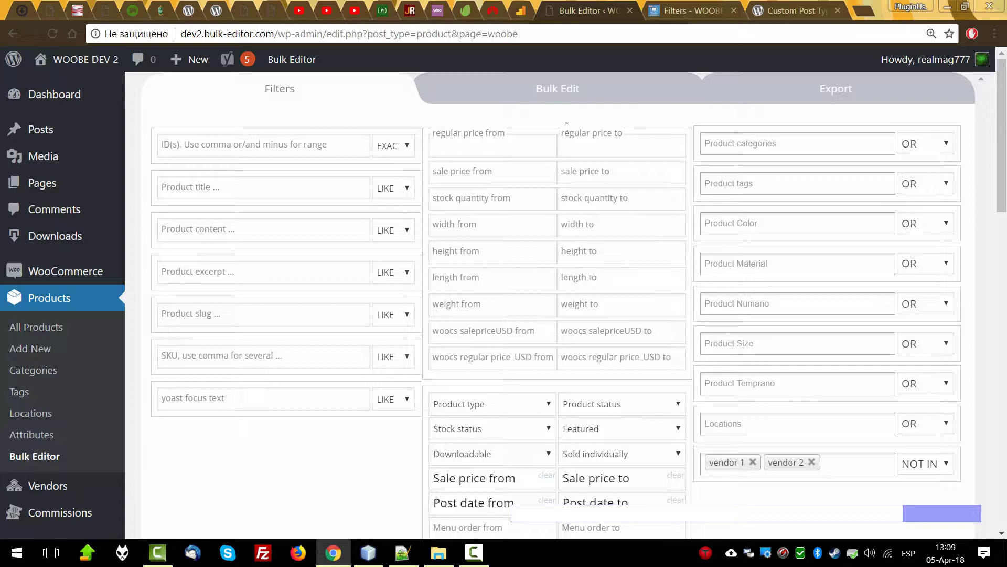
left_click(547, 94)
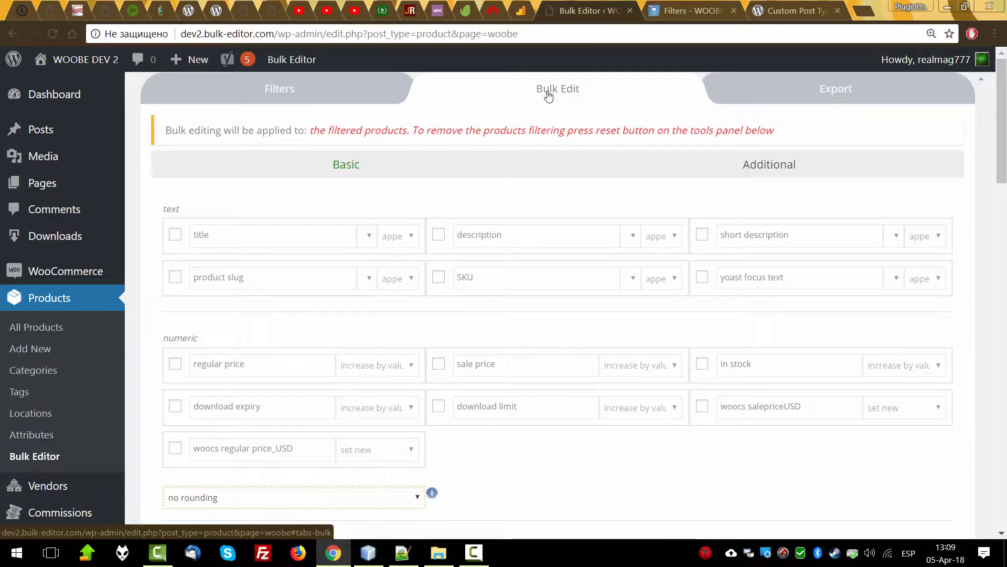
left_click(388, 100)
scroll(873, 414, "down", 3)
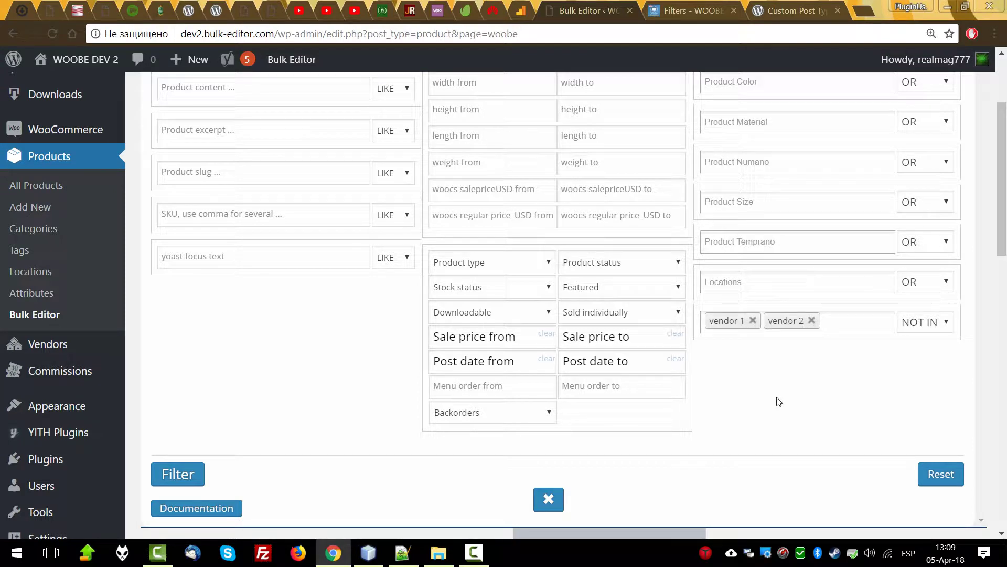
Switch the vendor filter operator from NOT IN to OR, apply it, and browse the matching products.
left_click(943, 322)
left_click(910, 347)
left_click(178, 477)
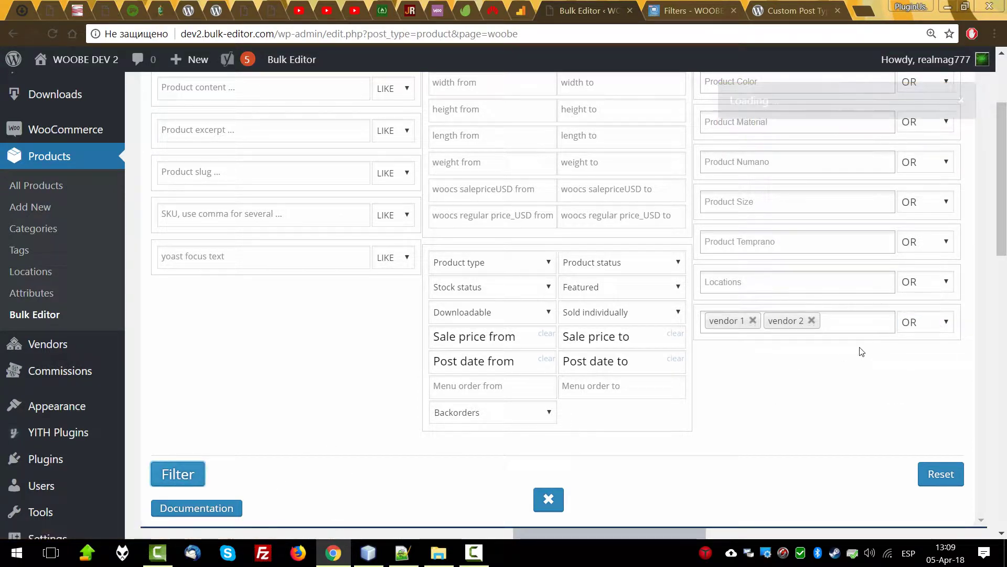
scroll(761, 367, "down", 10)
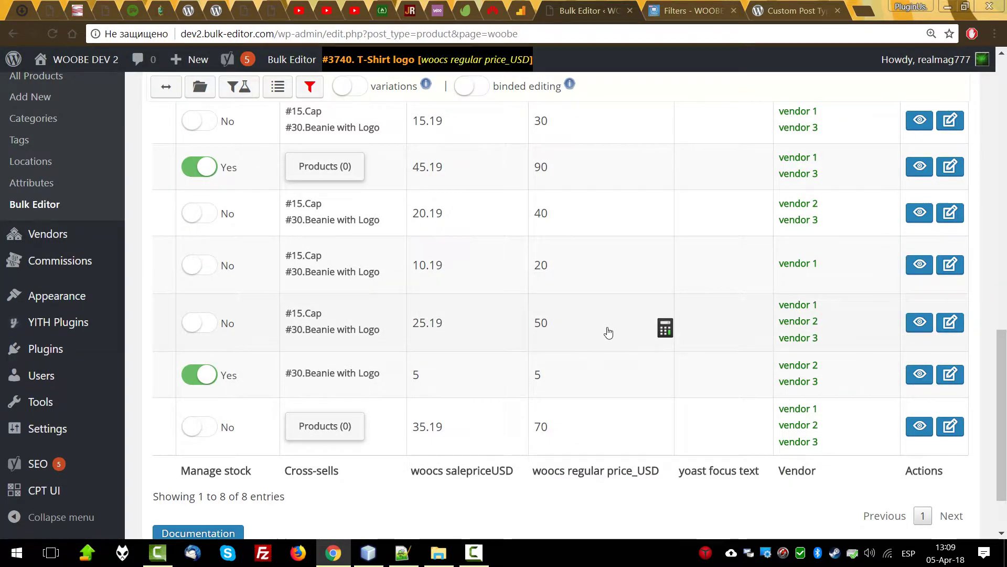
scroll(609, 332, "down", 2)
scroll(462, 315, "up", 3)
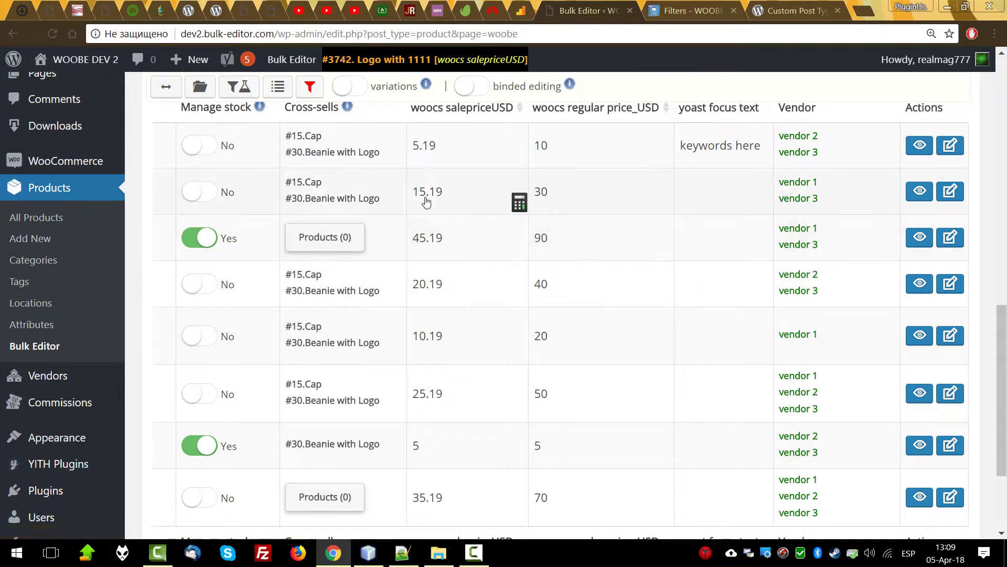
scroll(426, 202, "up", 5)
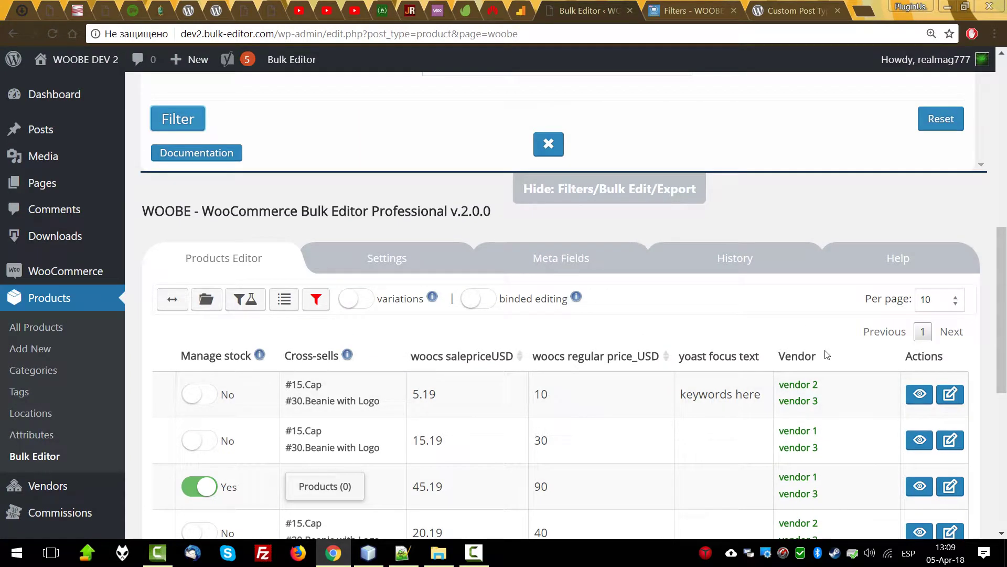
scroll(827, 225, "up", 5)
scroll(802, 258, "down", 5)
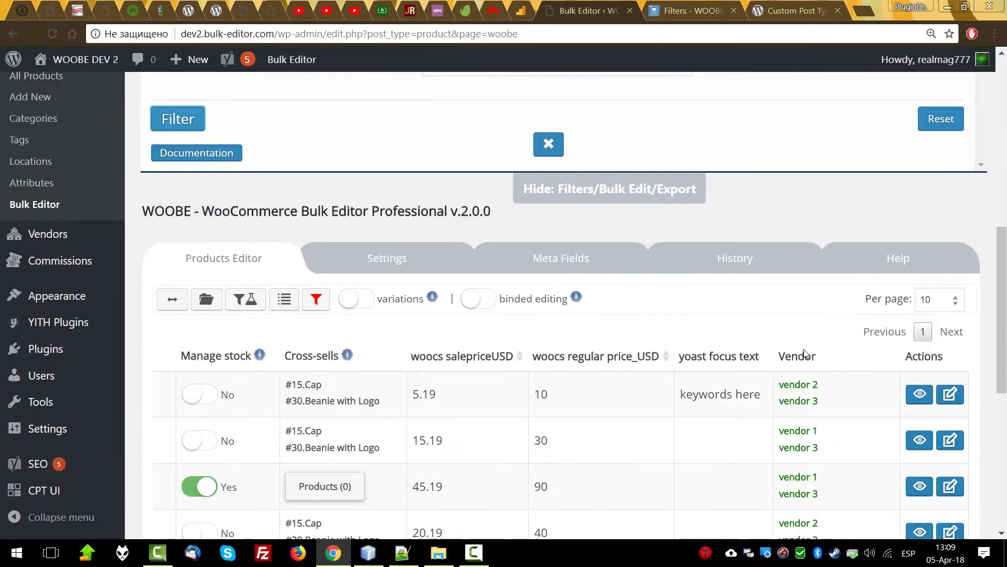
scroll(506, 314, "down", 3)
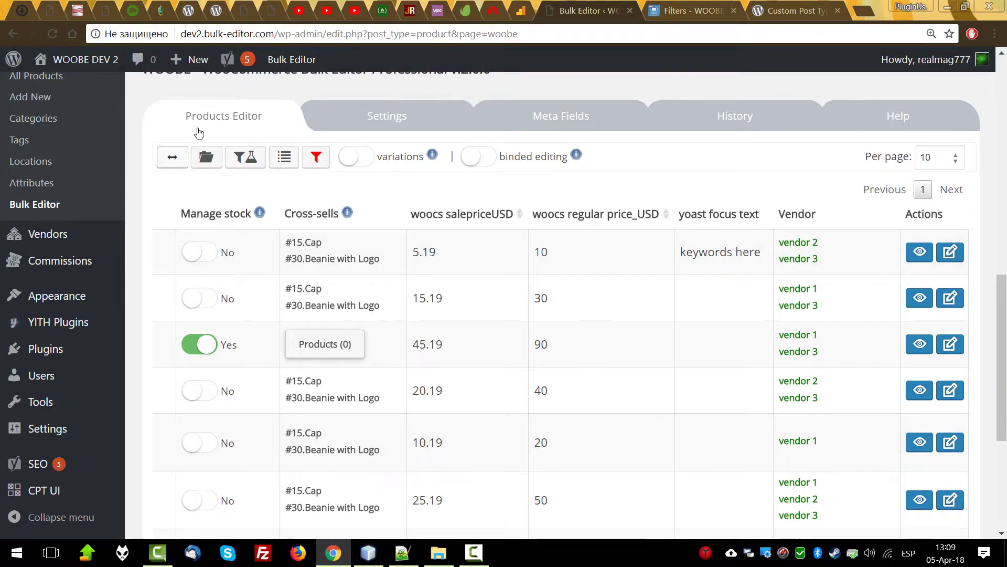
left_click_drag(682, 513, 557, 509)
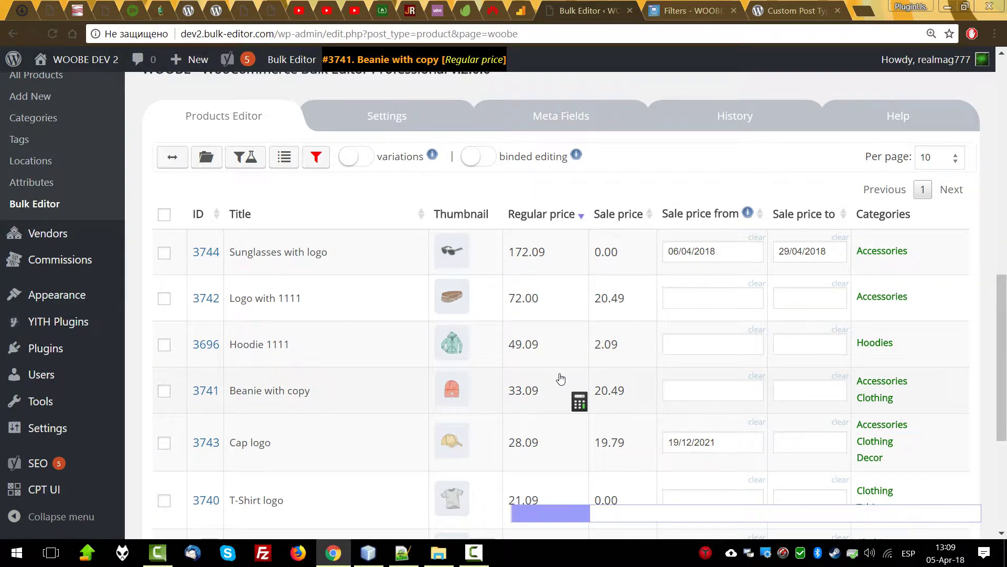
scroll(550, 363, "up", 10)
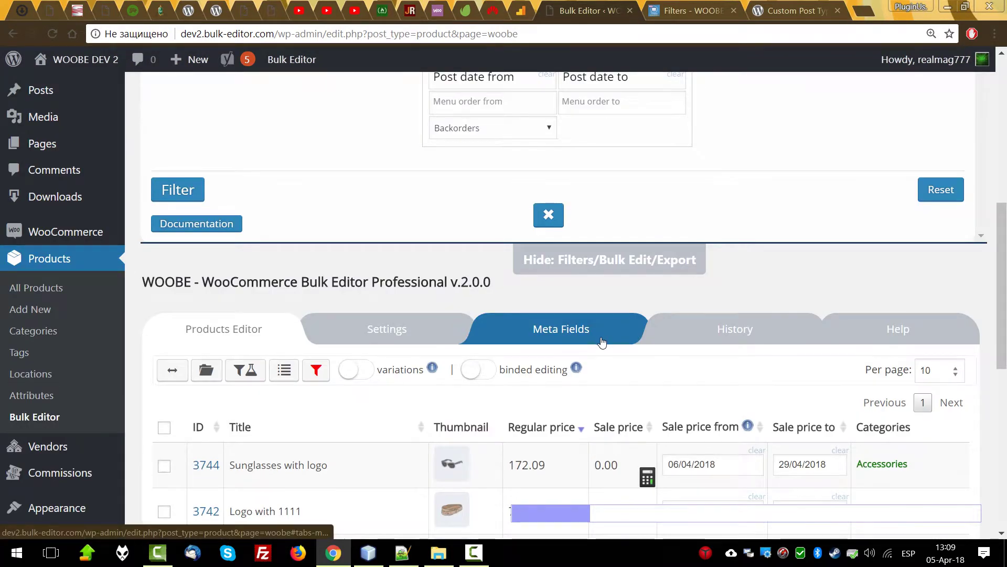
In Bulk Edit, set the regular price to increase by 50% with rounding to 49.
scroll(536, 313, "up", 2)
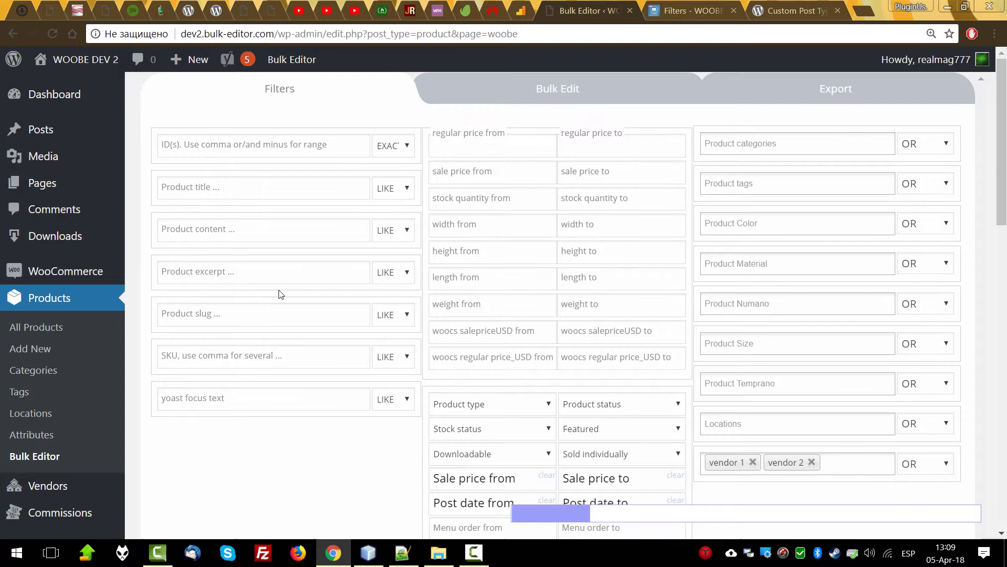
left_click(600, 82)
scroll(452, 302, "down", 3)
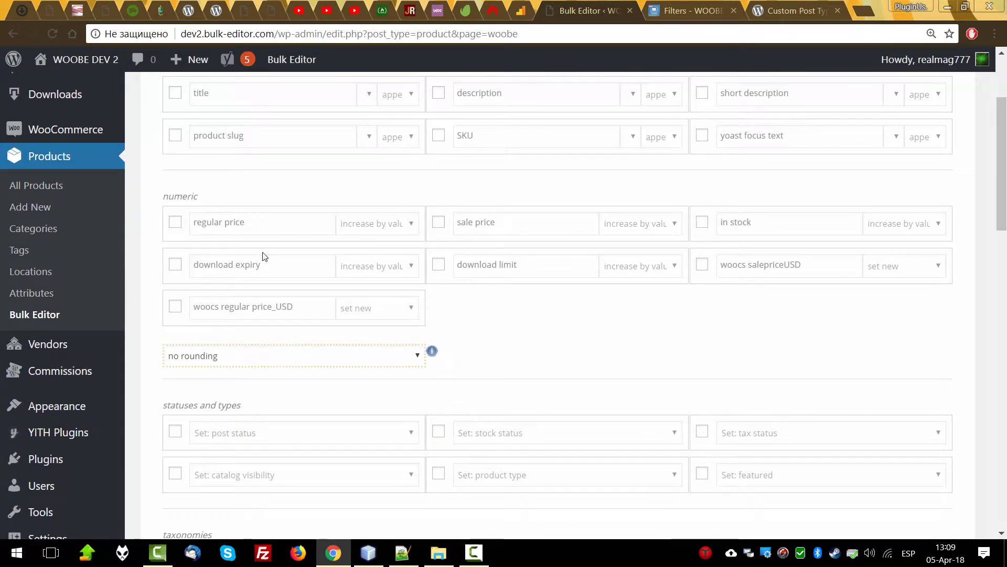
left_click(176, 225)
left_click(217, 231)
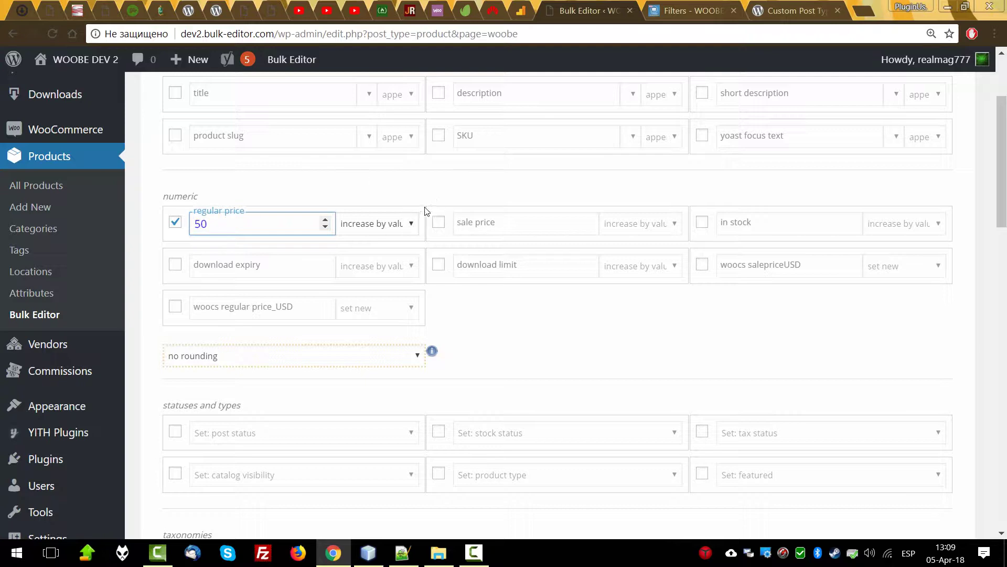
left_click(399, 224)
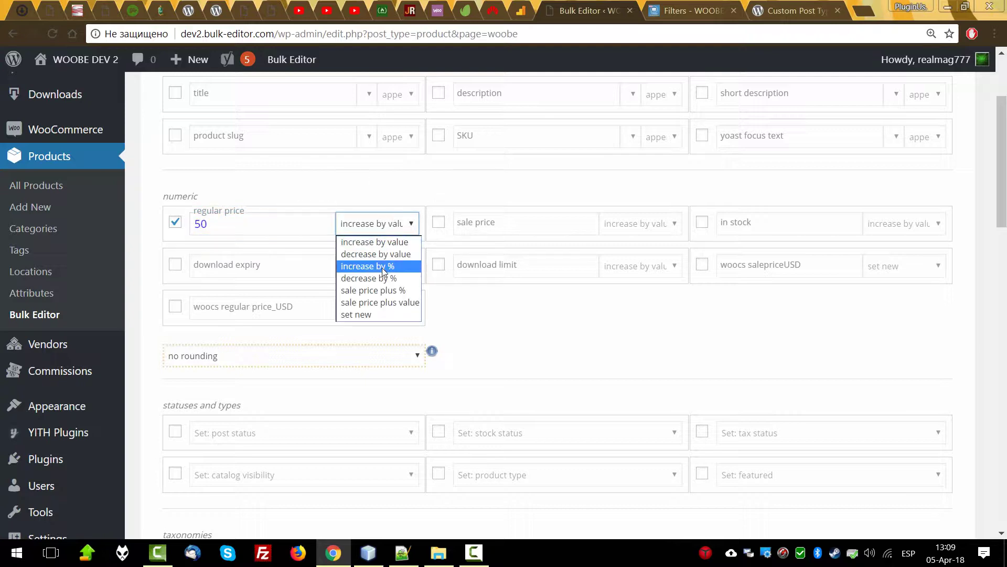
left_click(382, 268)
scroll(554, 306, "down", 5)
left_click(213, 77)
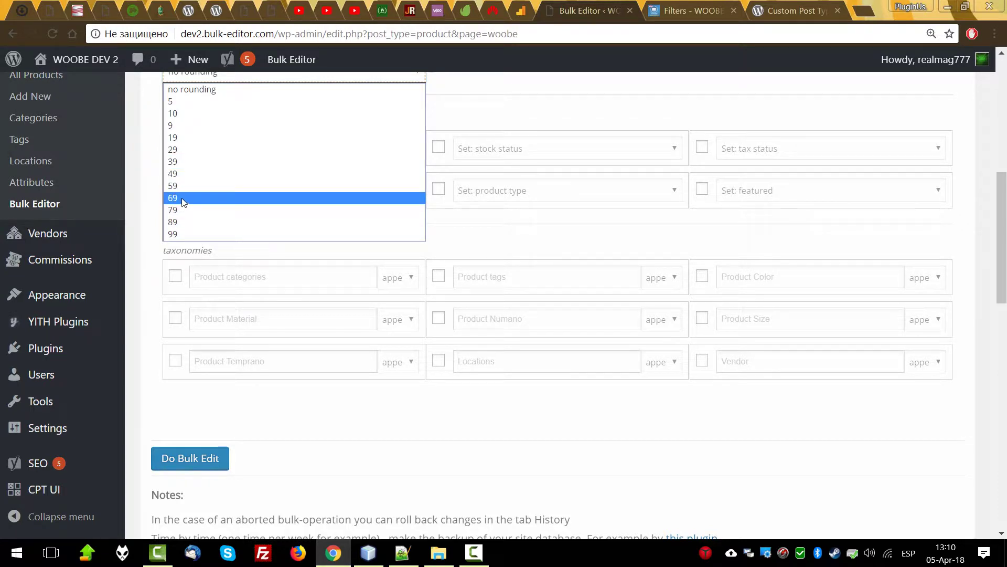
left_click(185, 174)
scroll(173, 142, "up", 1)
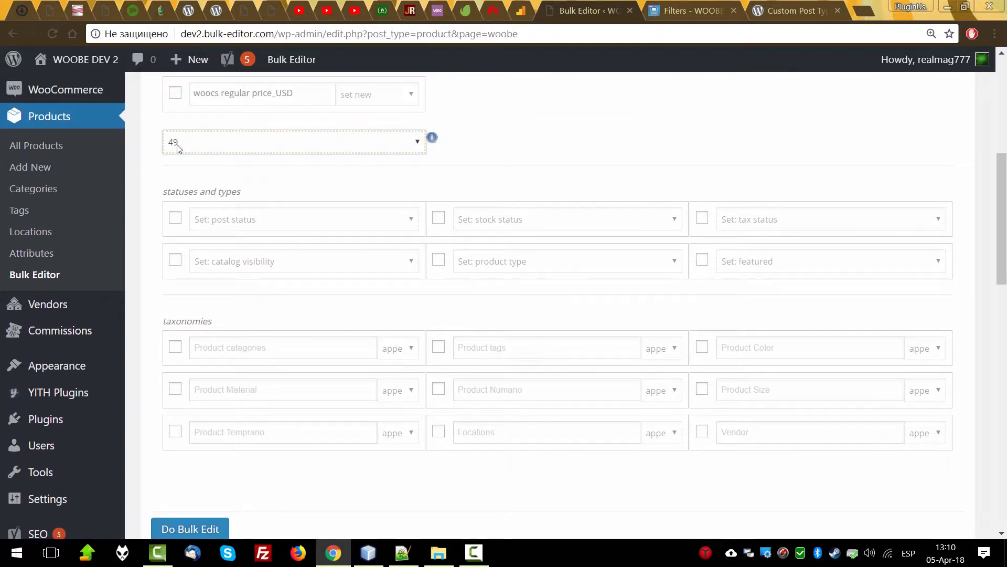
scroll(215, 347, "down", 2)
Run the bulk edit on the filtered products and confirm the regular price change.
left_click(203, 389)
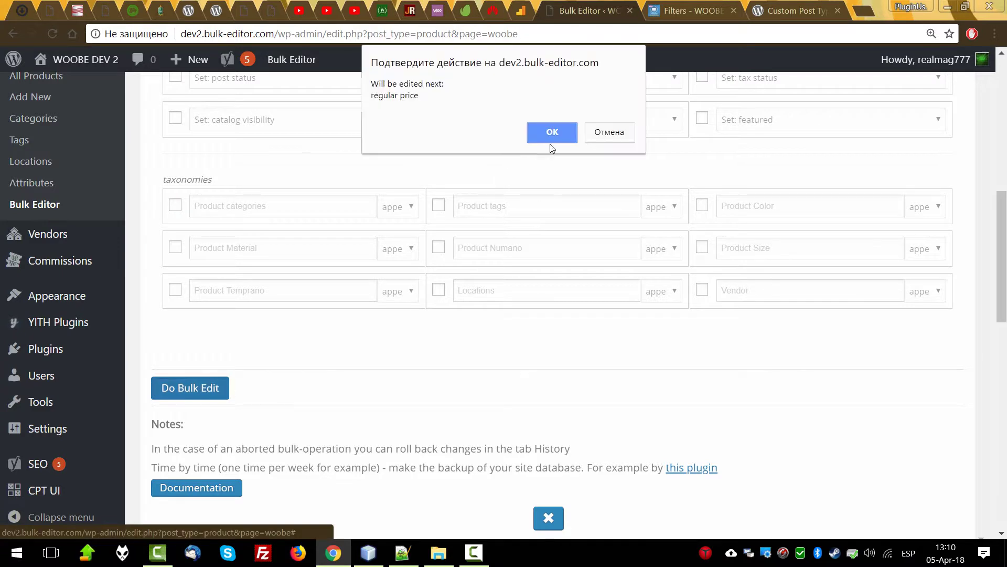
left_click(550, 130)
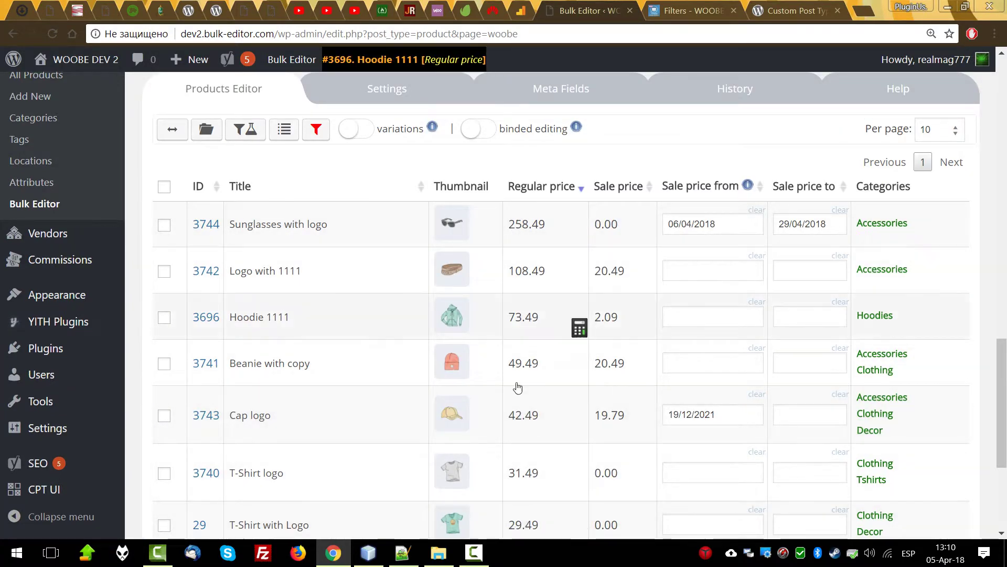
Revert the Bulk operation entry in History and check the restored prices in the Products Editor.
left_click(736, 99)
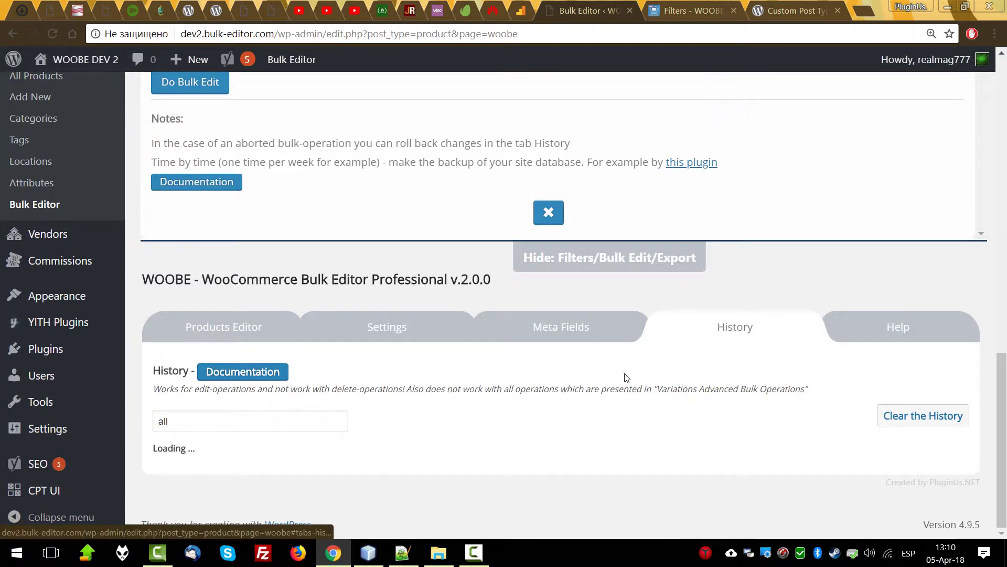
left_click(914, 228)
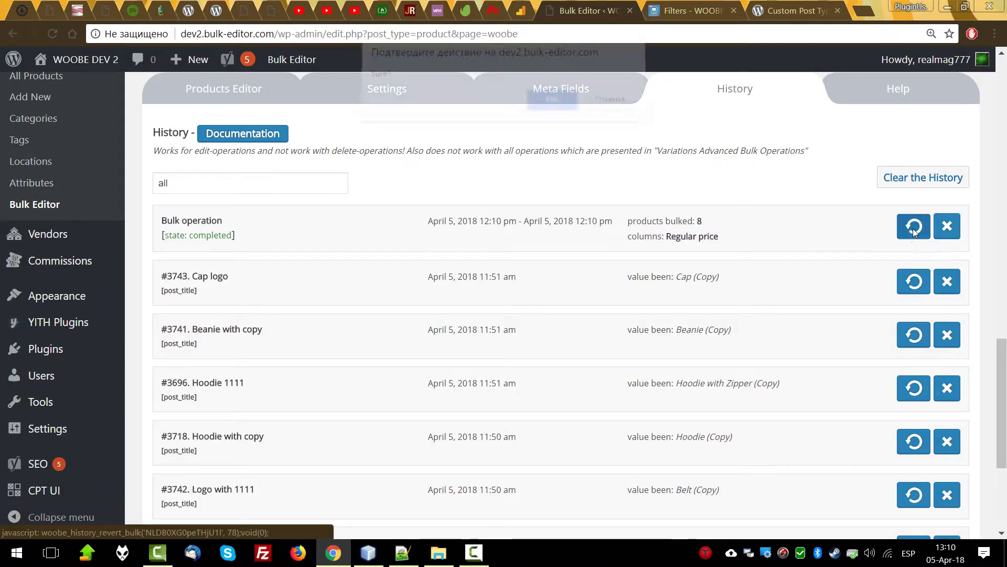
left_click(562, 113)
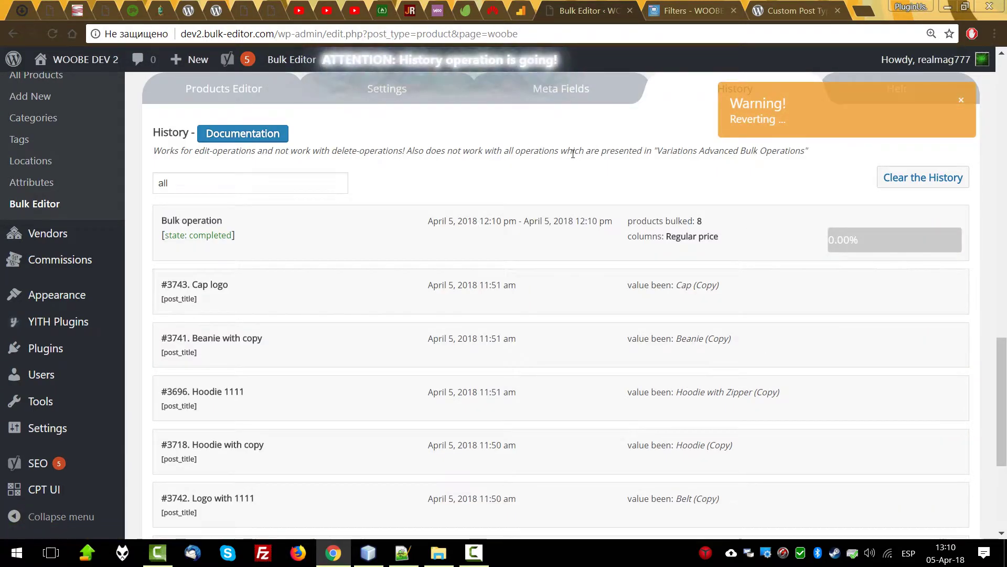
left_click(238, 95)
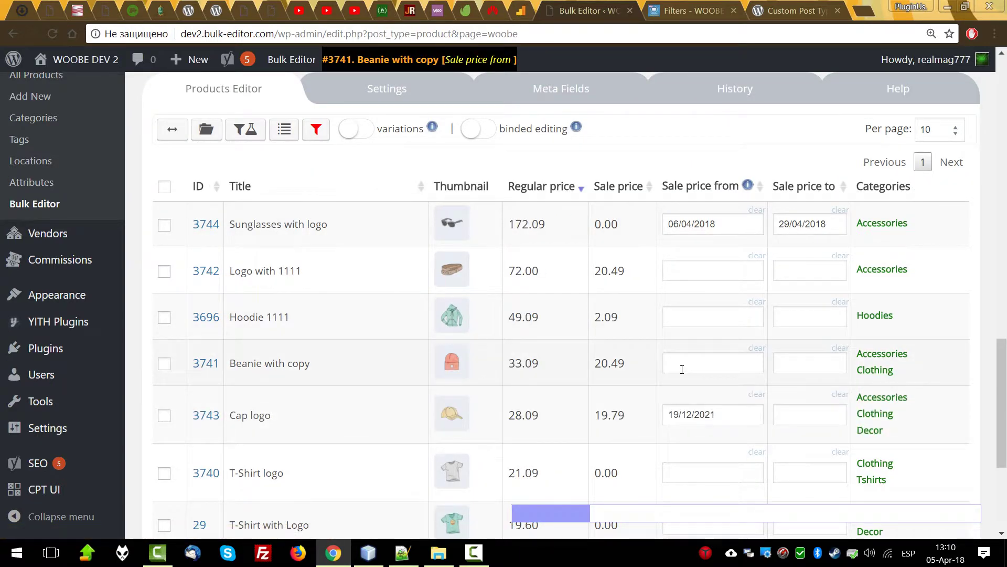
scroll(685, 371, "up", 6)
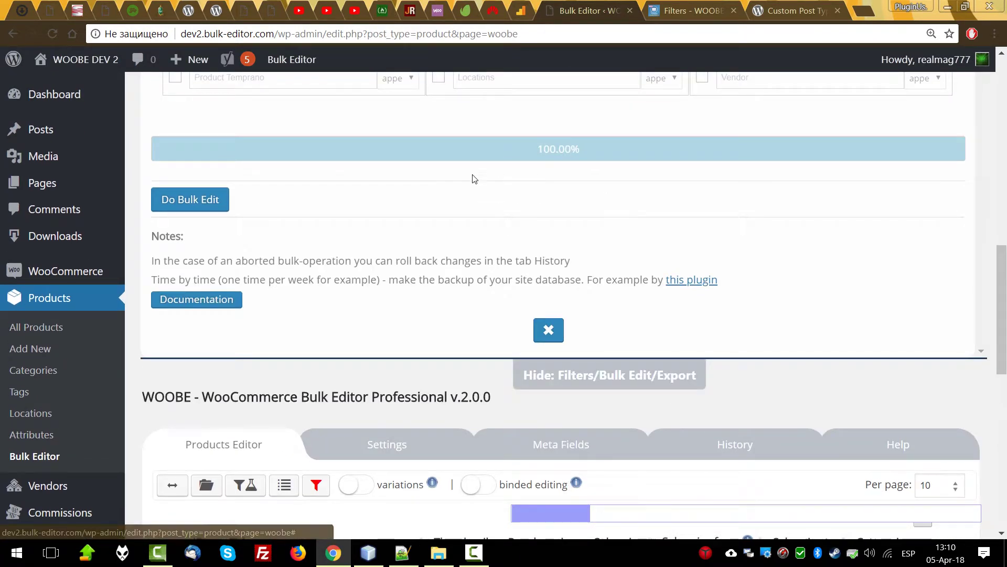
scroll(486, 169, "up", 10)
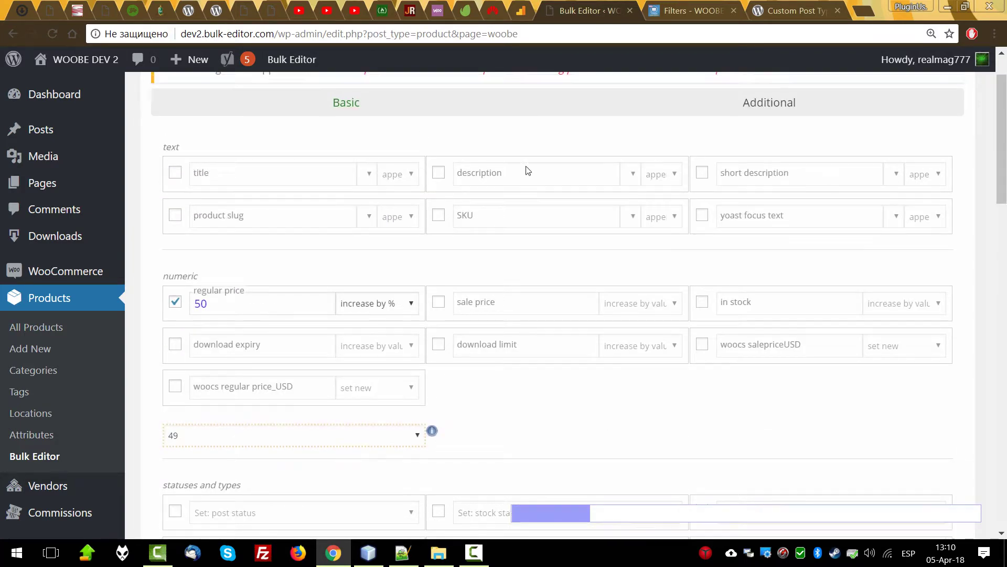
scroll(621, 302, "down", 10)
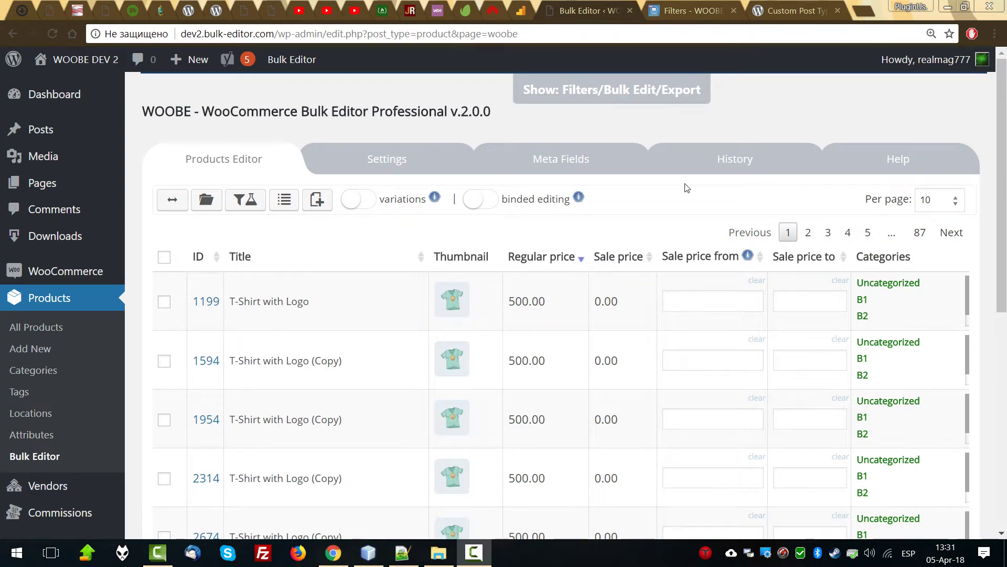
Load the saved 'Variables products' filter profile, narrowing the table to 186 entries.
left_click(239, 202)
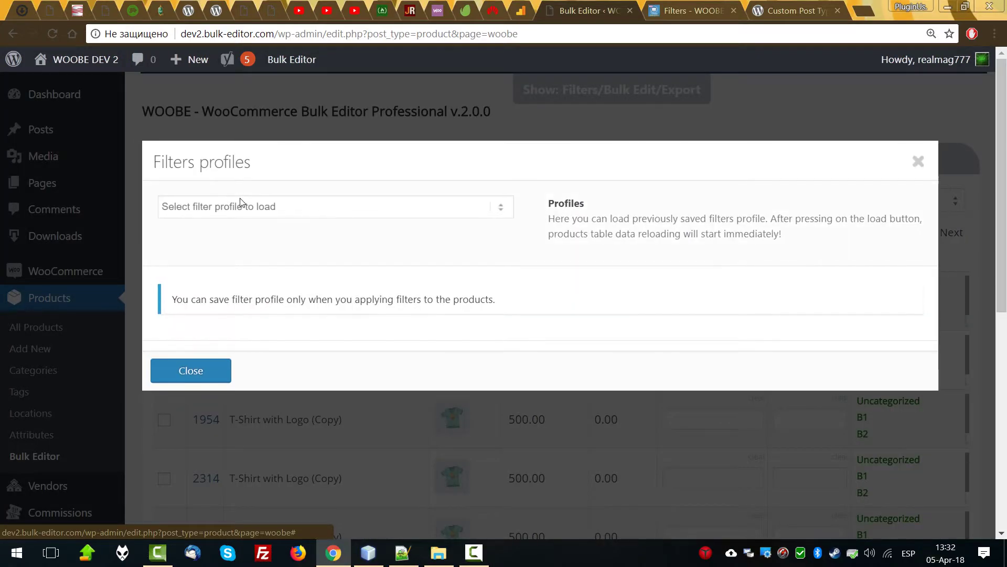
left_click(242, 206)
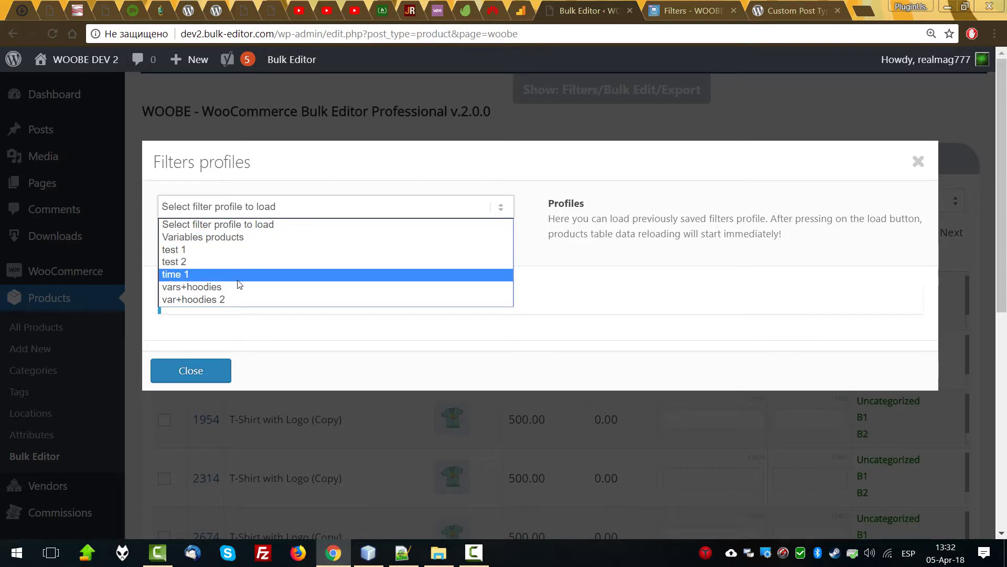
left_click(227, 243)
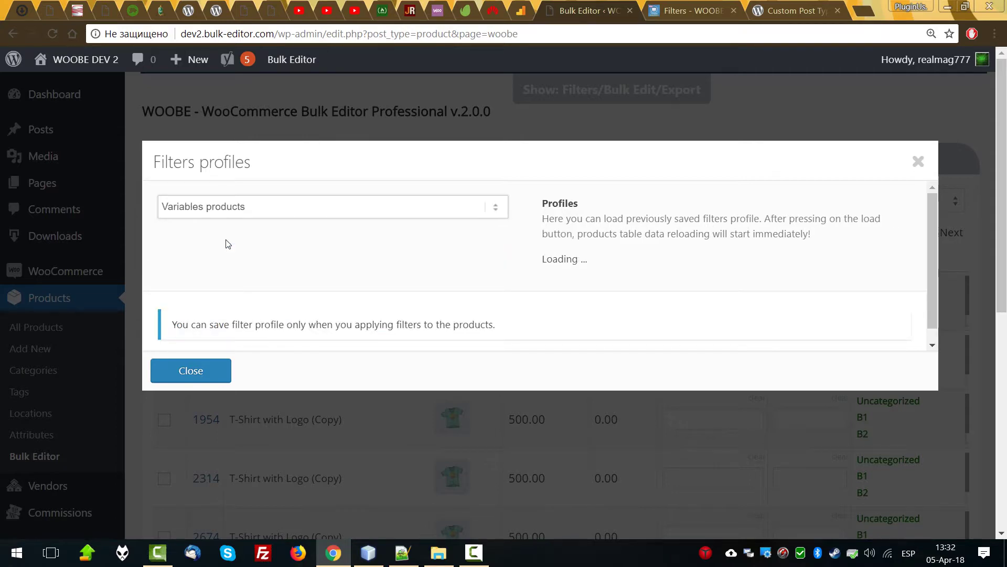
left_click(177, 235)
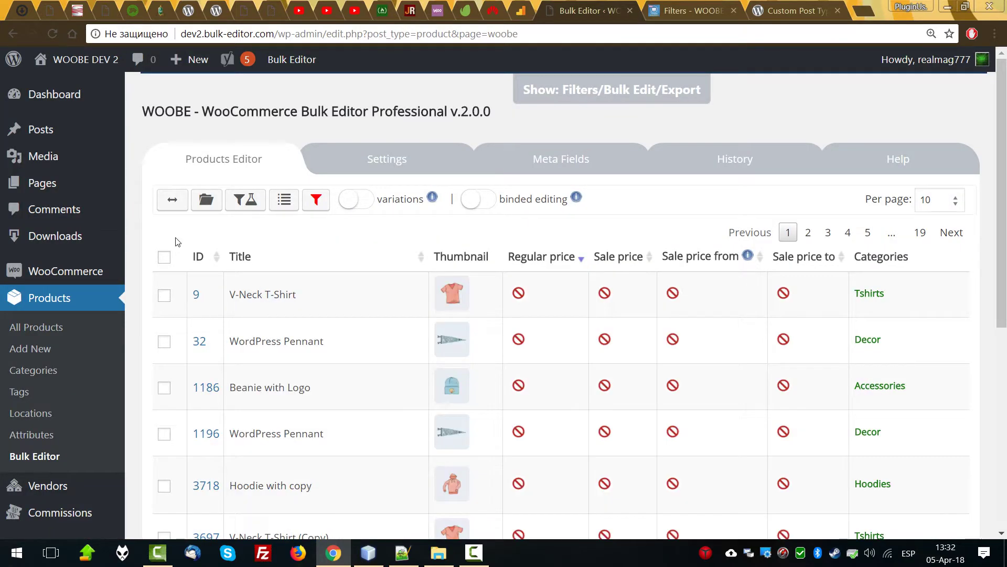
scroll(221, 258, "down", 5)
scroll(368, 404, "up", 6)
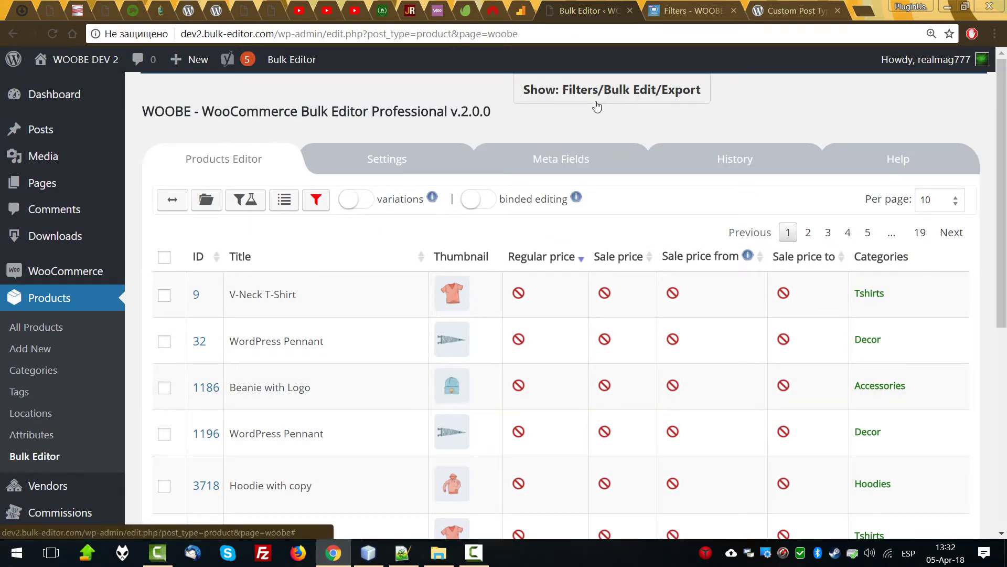
Show the filters panel and select Tshirts under Product categories.
left_click(596, 106)
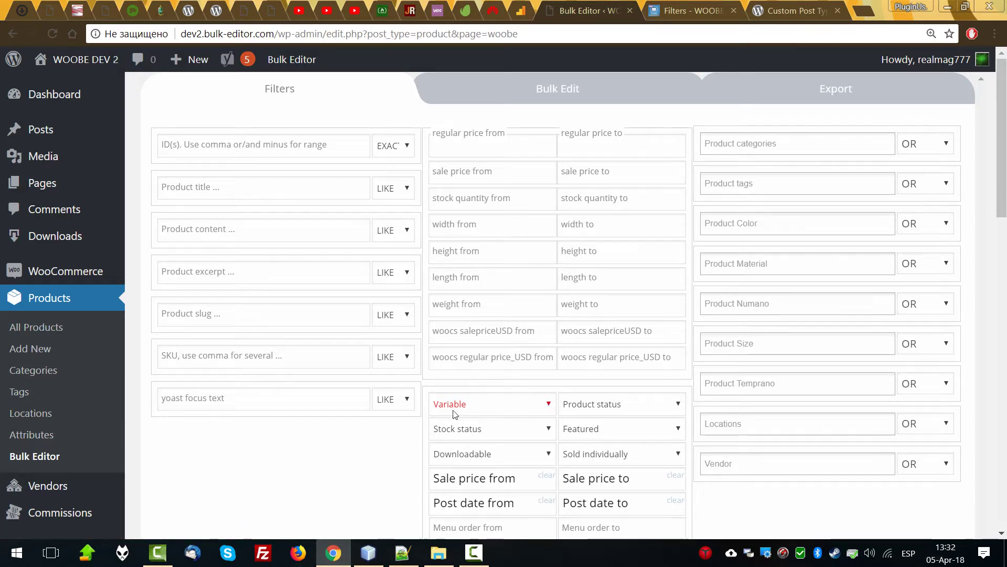
scroll(331, 480, "down", 4)
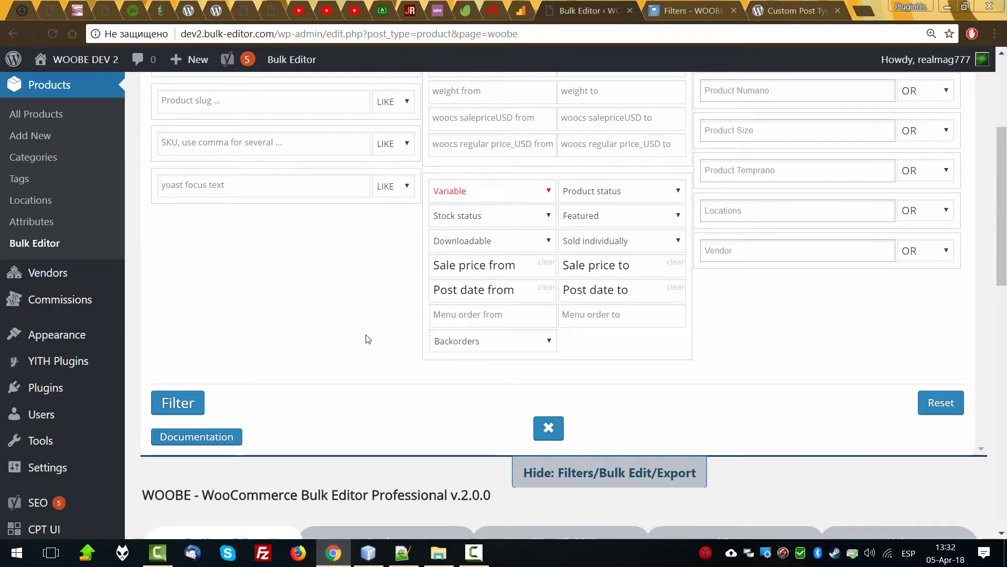
scroll(268, 337, "up", 3)
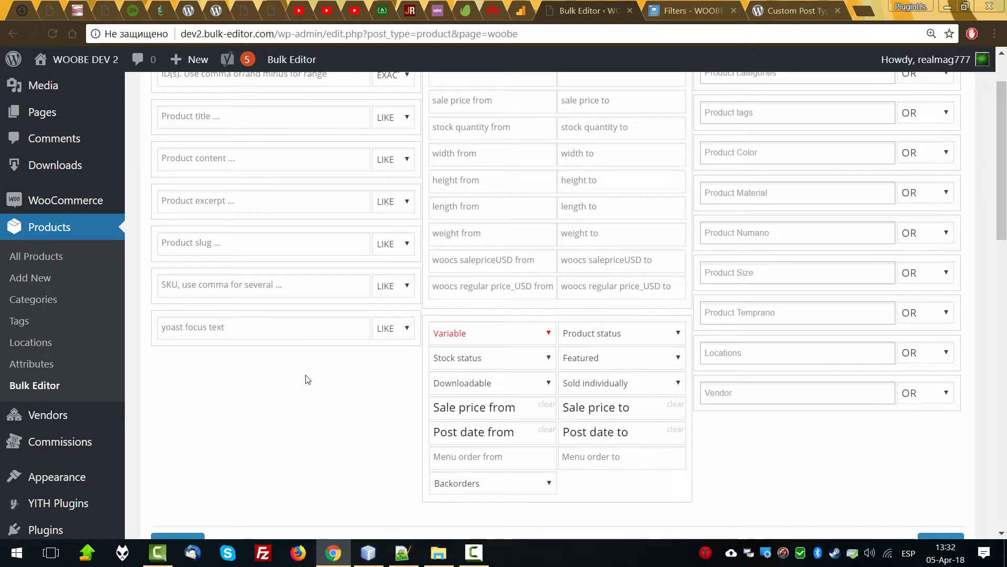
scroll(310, 383, "up", 2)
left_click(776, 144)
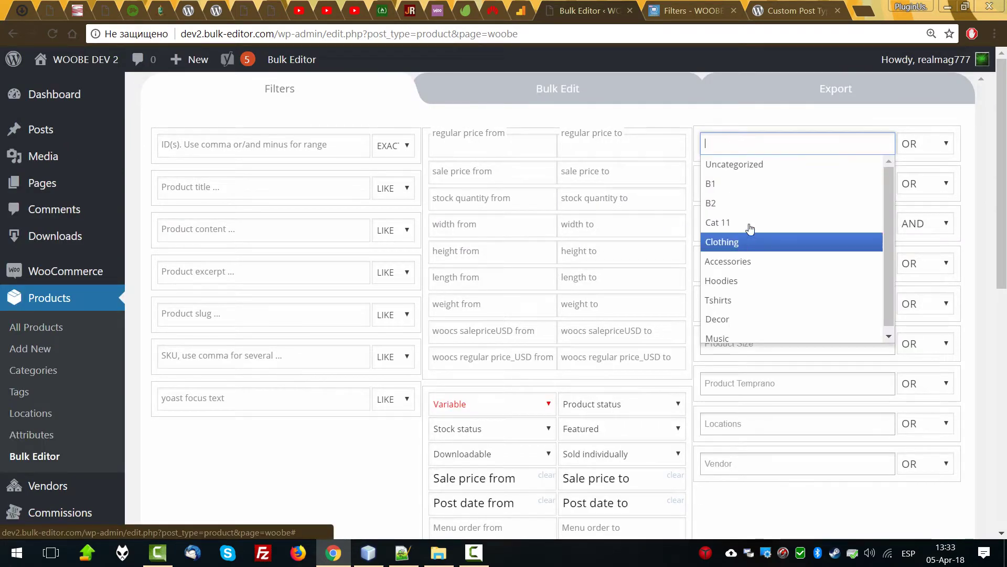
left_click(730, 299)
Apply the filters and review the V-Neck T-Shirt products listed under Tshirts.
scroll(707, 299, "down", 5)
left_click(178, 332)
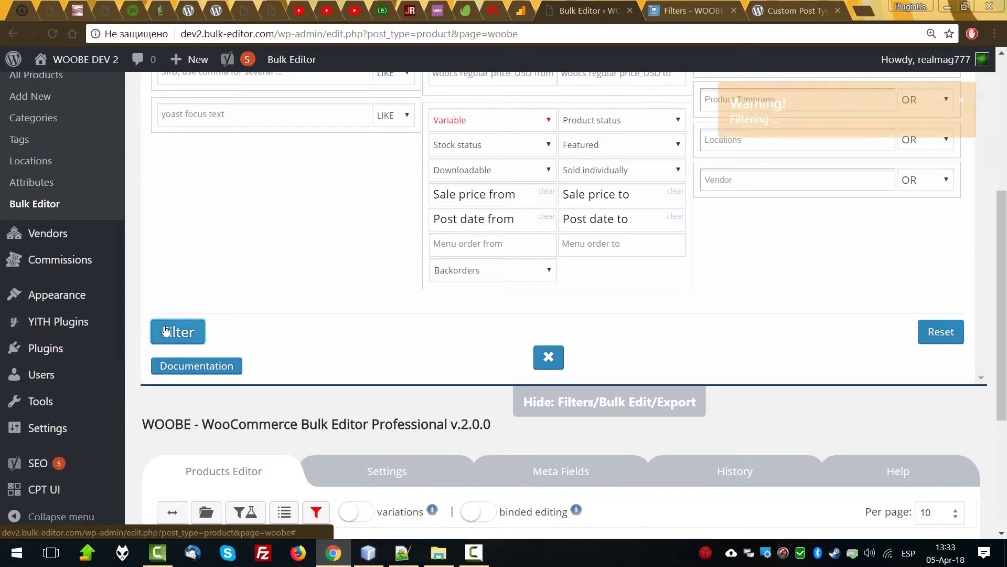
scroll(380, 320, "down", 4)
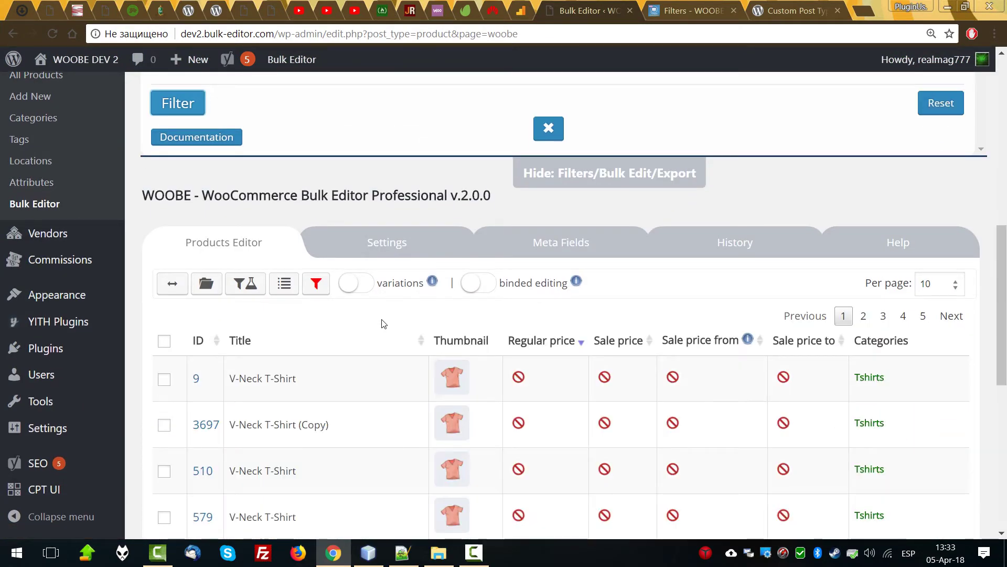
scroll(383, 323, "down", 7)
scroll(425, 398, "up", 4)
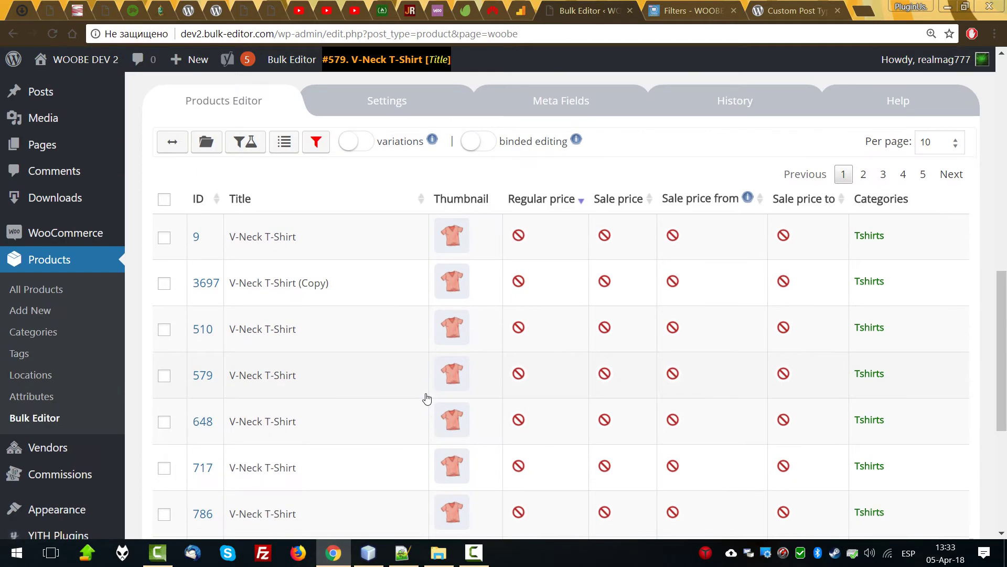
scroll(782, 305, "up", 11)
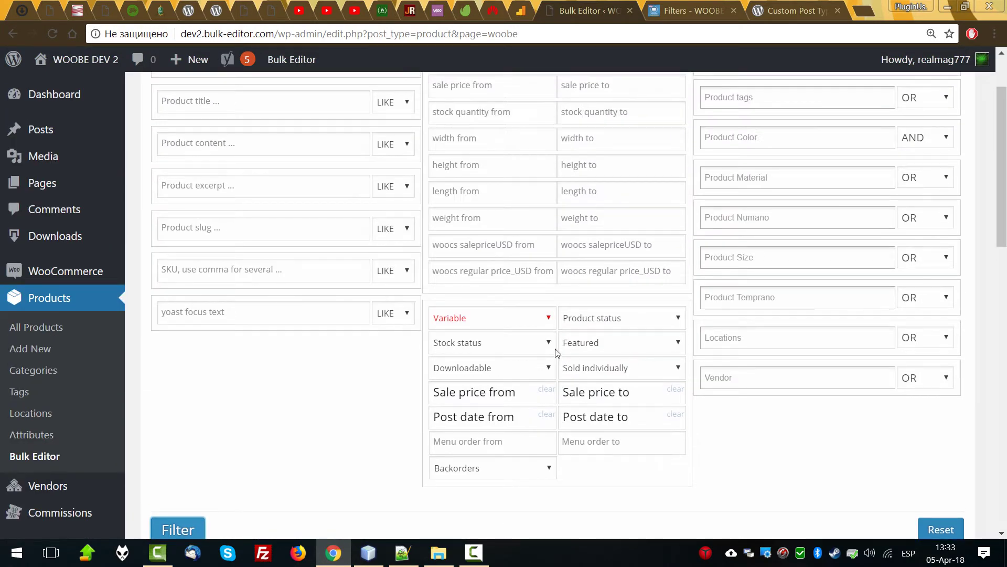
scroll(682, 417, "up", 1)
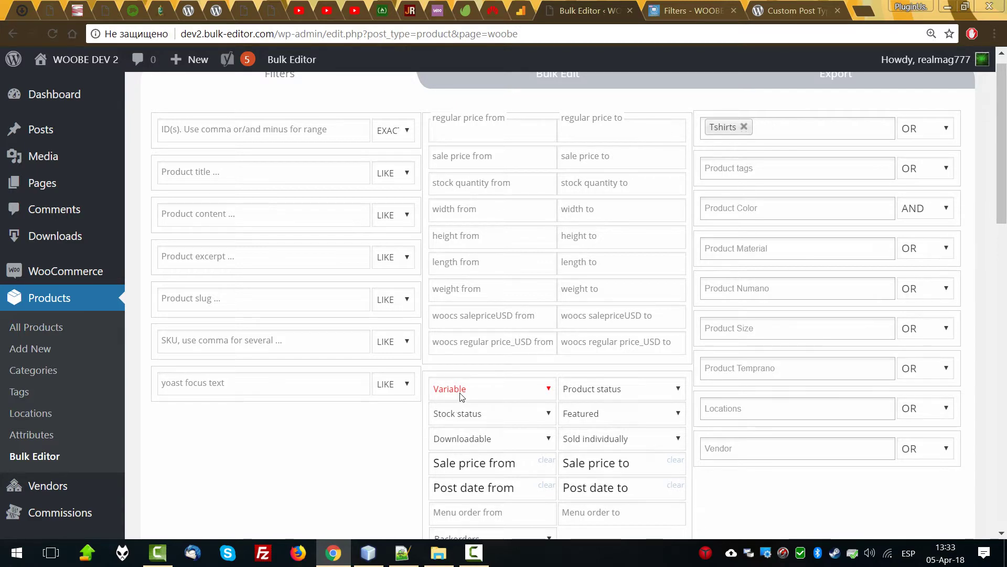
scroll(250, 344, "down", 7)
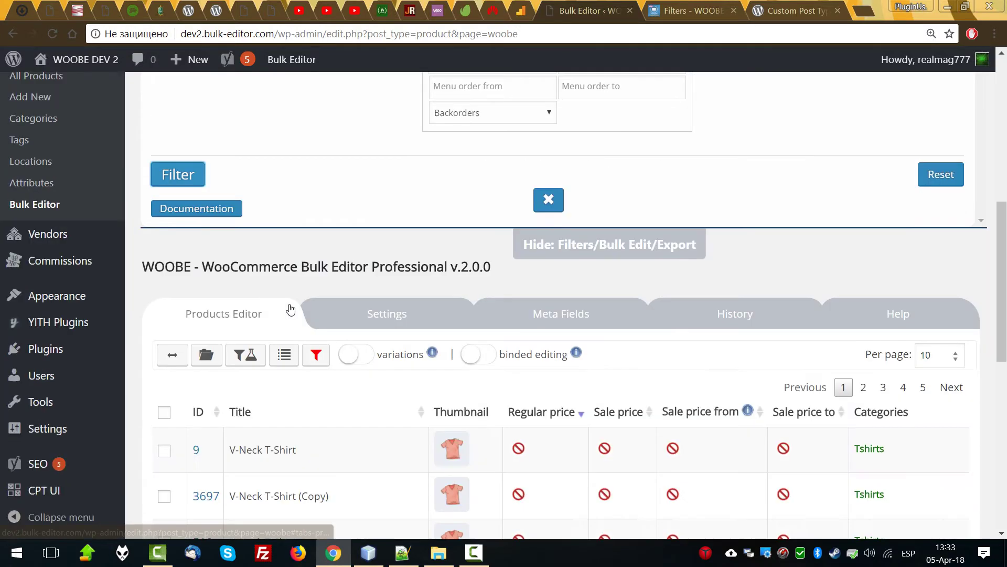
Save the current filters as a new profile named 'var+t-shirts'.
left_click(253, 357)
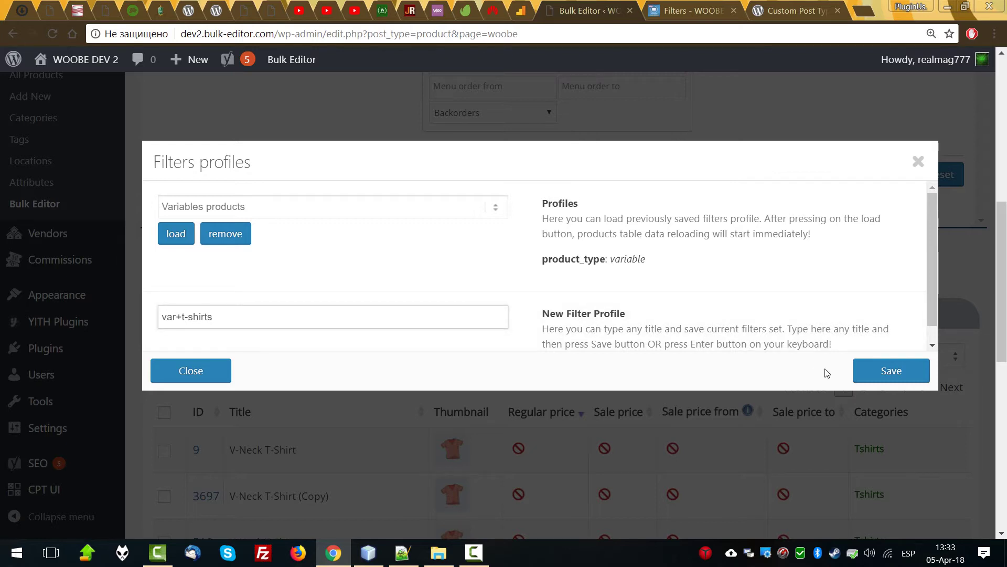
left_click(879, 373)
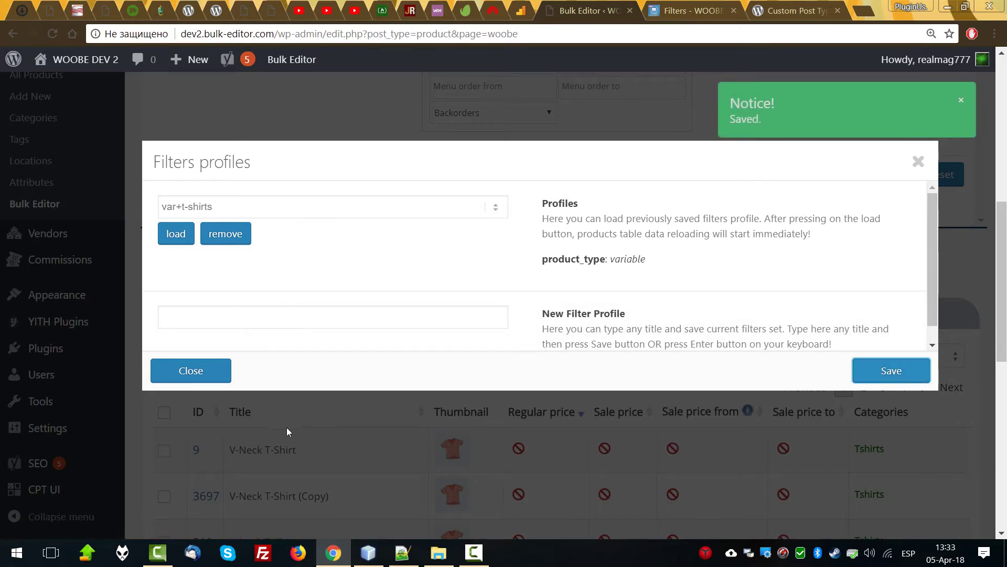
left_click(206, 374)
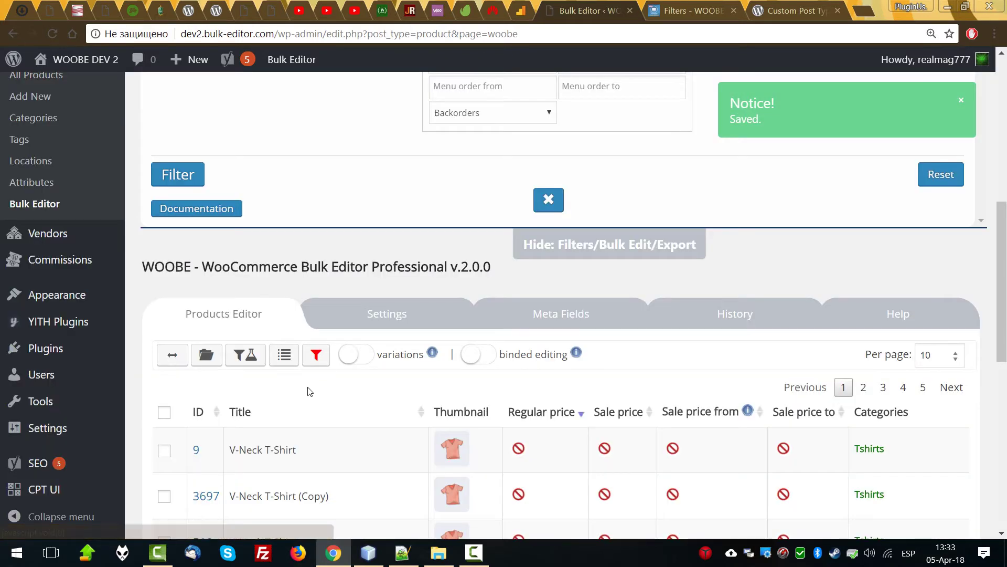
Reset all active filters and collapse the filters panel above the table.
left_click(317, 357)
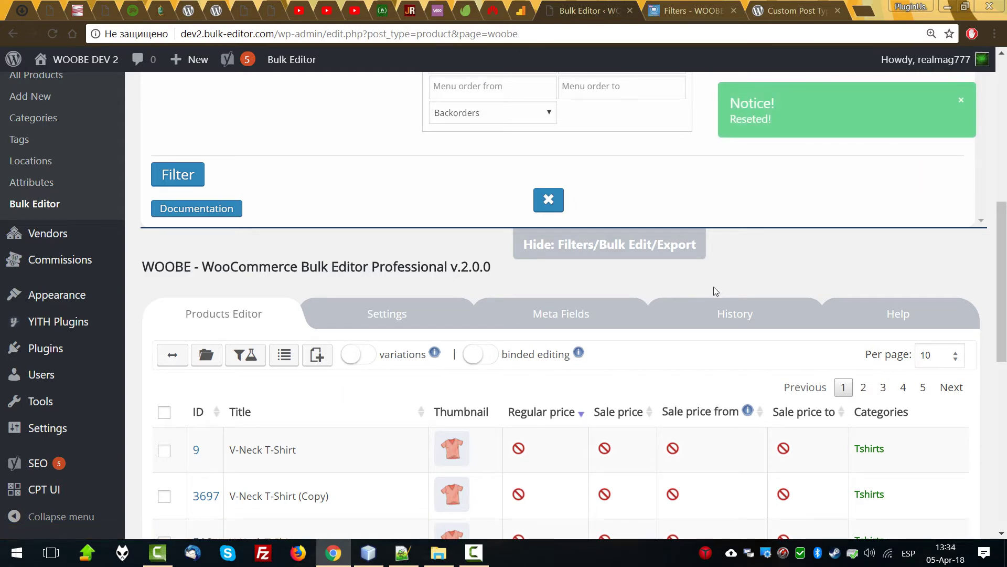
scroll(708, 286, "down", 4)
scroll(609, 210, "up", 4)
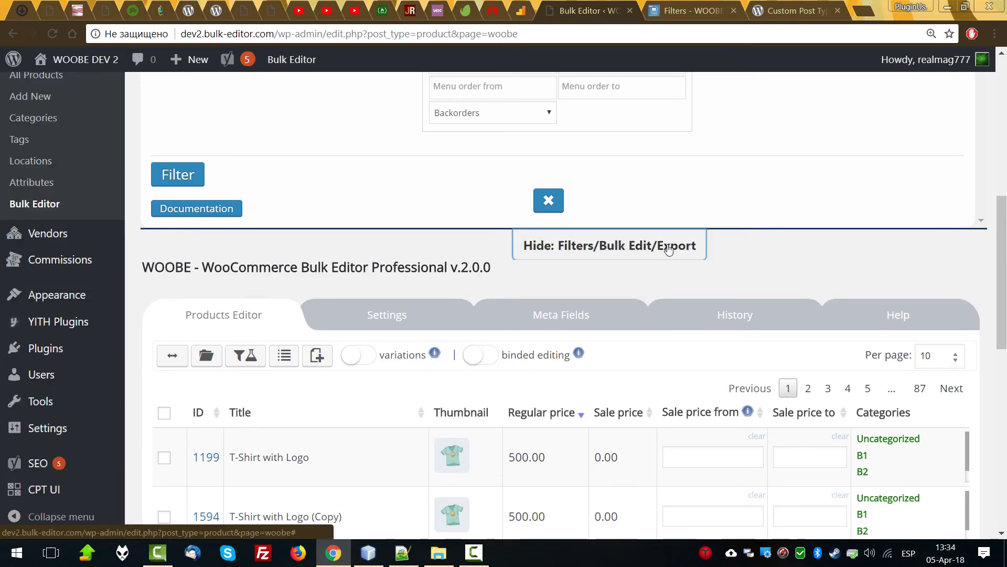
left_click(668, 250)
scroll(656, 299, "down", 1)
scroll(648, 304, "up", 1)
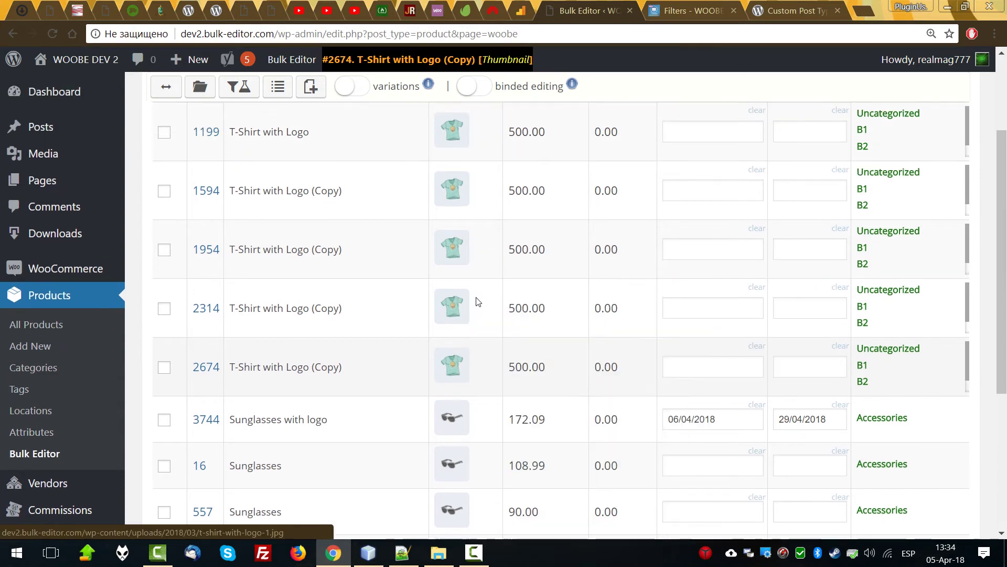
scroll(478, 310, "down", 4)
scroll(434, 304, "up", 6)
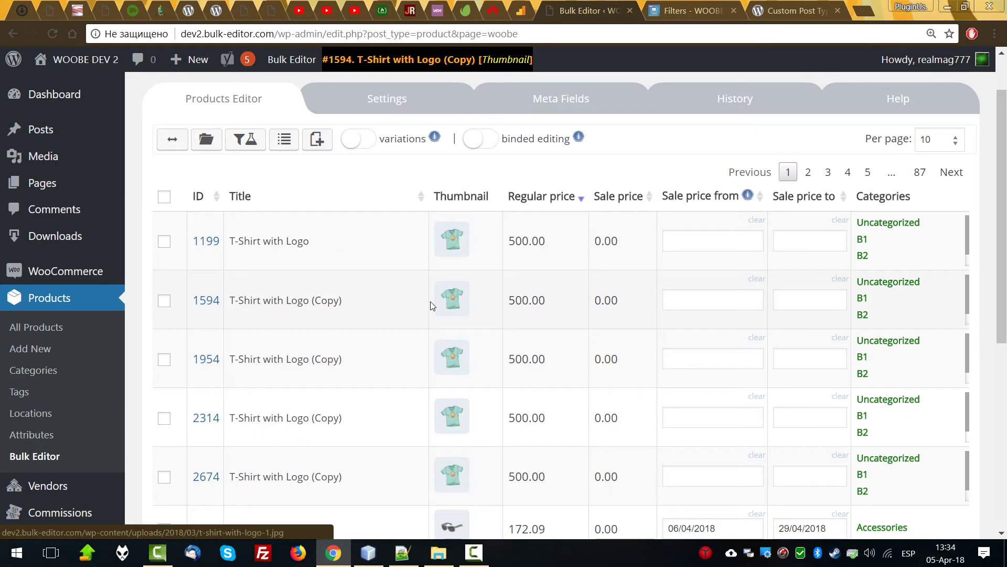
Load the var+t-shirts profile, bringing back the 49 V-Neck T-Shirt entries.
left_click(247, 147)
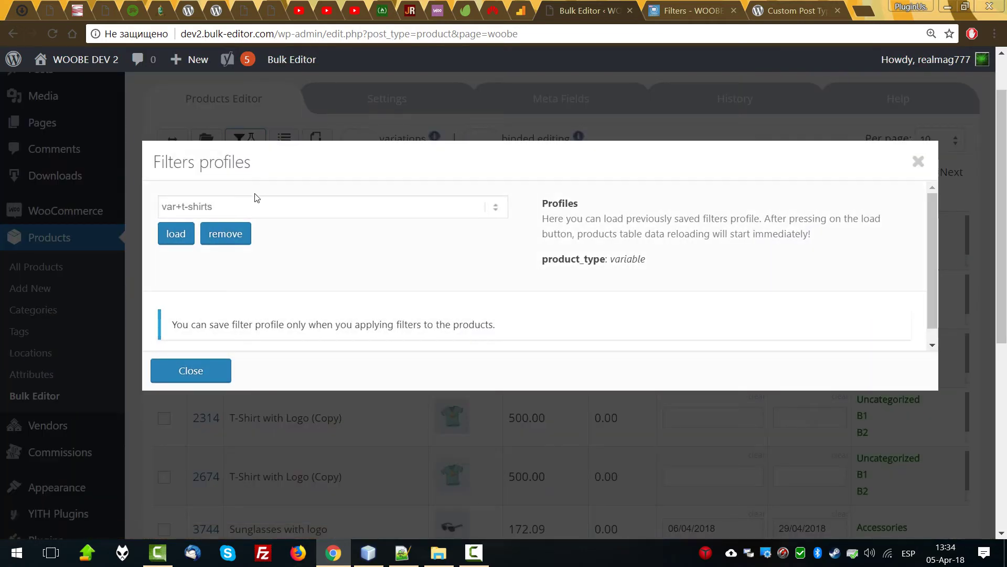
left_click(181, 209)
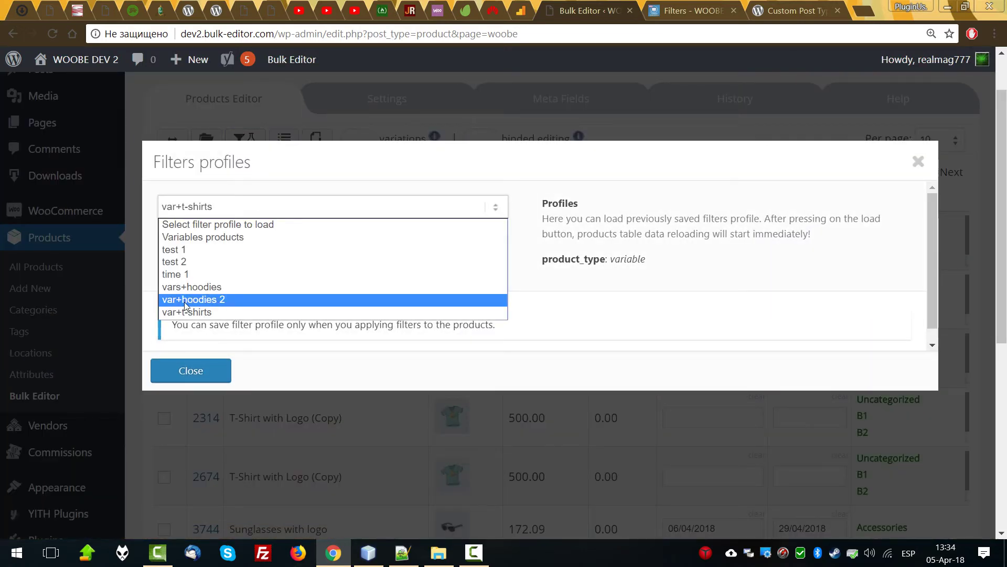
left_click(185, 313)
left_click(174, 234)
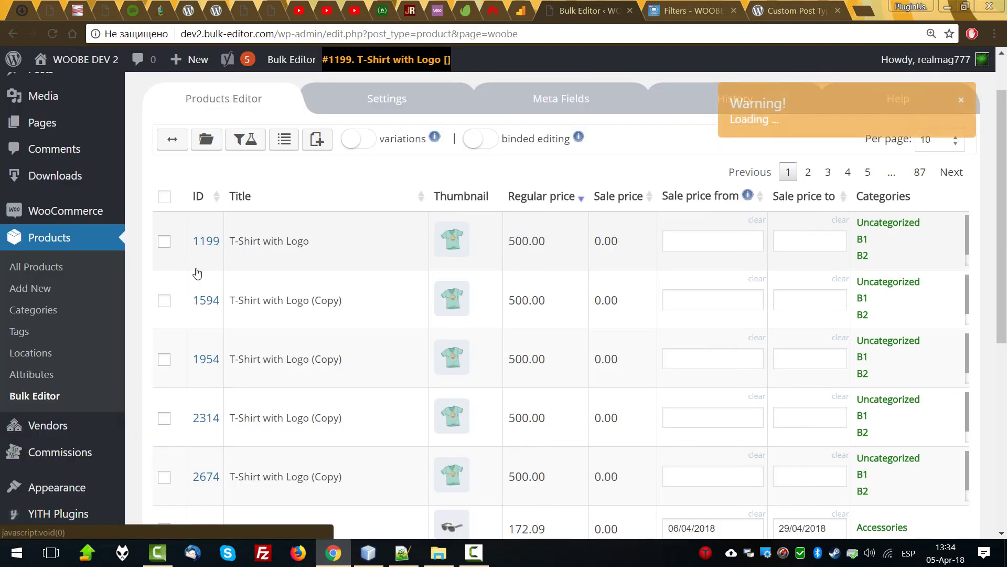
scroll(223, 304, "down", 3)
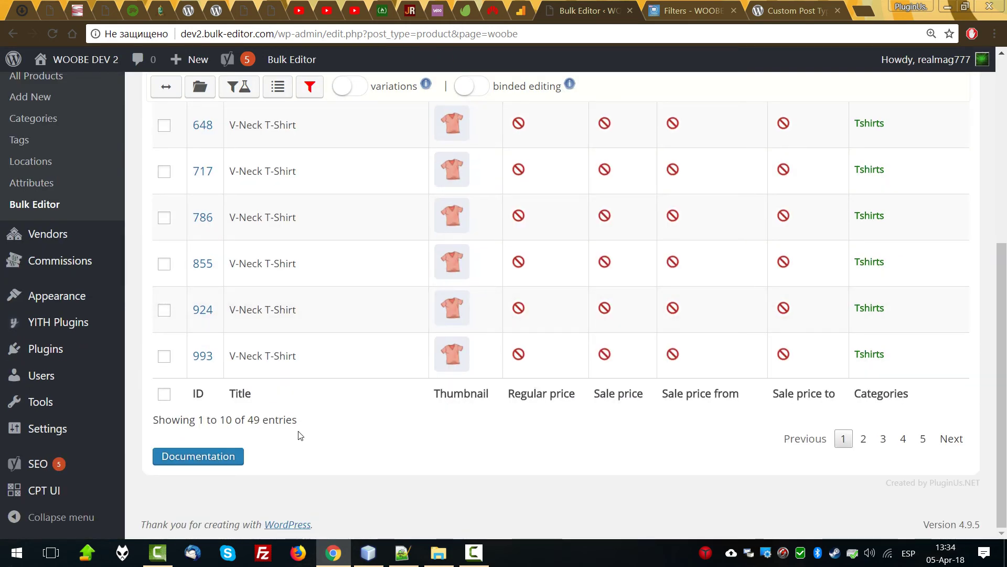
left_click_drag(243, 418, 405, 407)
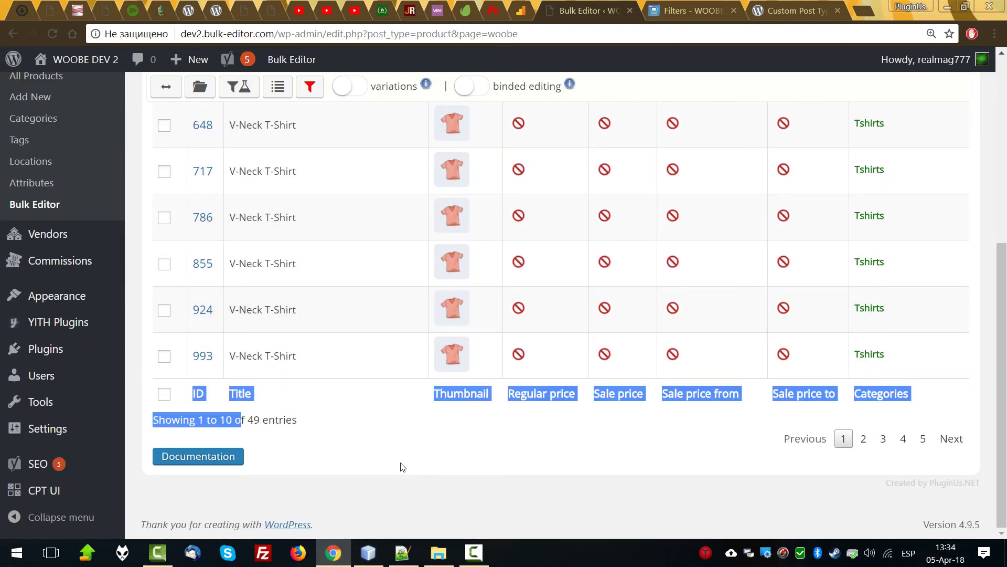
scroll(390, 464, "up", 6)
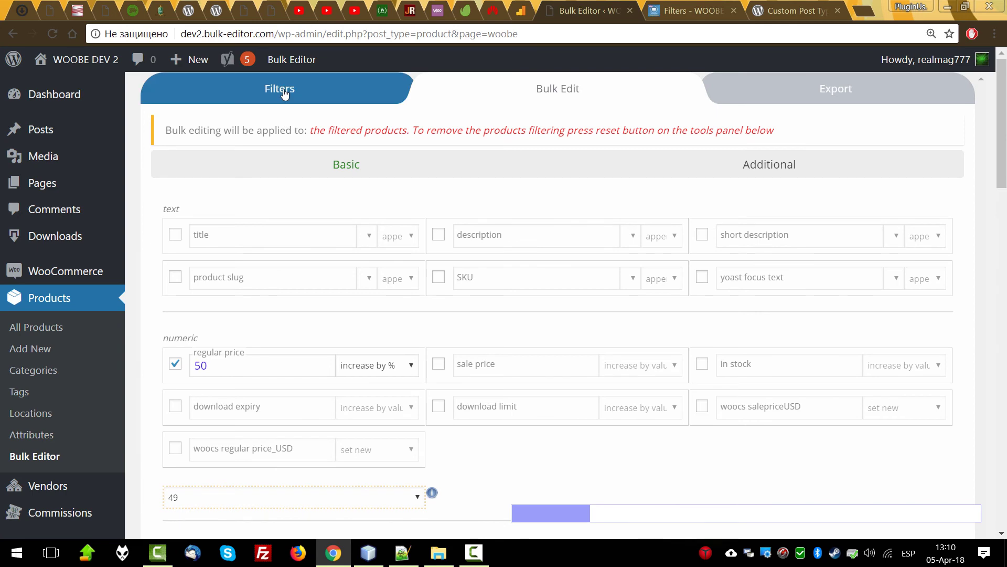
left_click(274, 87)
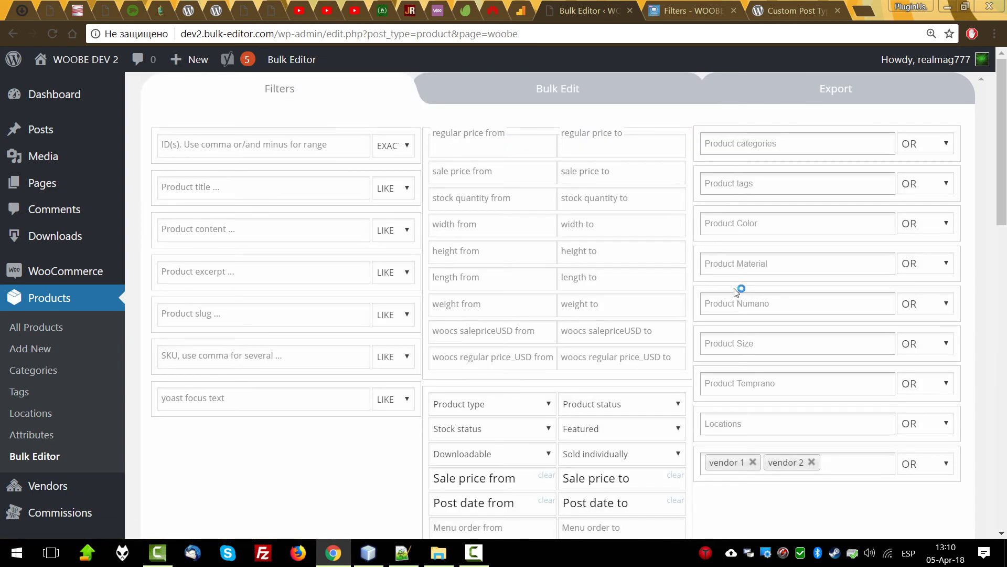
Switch to the 'Filters - WOOBE' documentation page and scroll to its top.
left_click(682, 4)
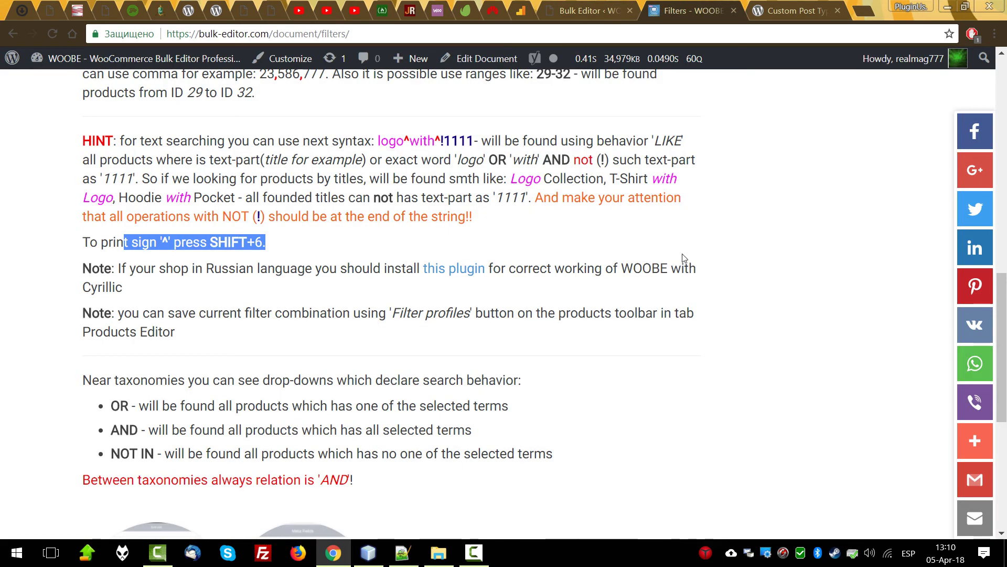
scroll(735, 334, "down", 5)
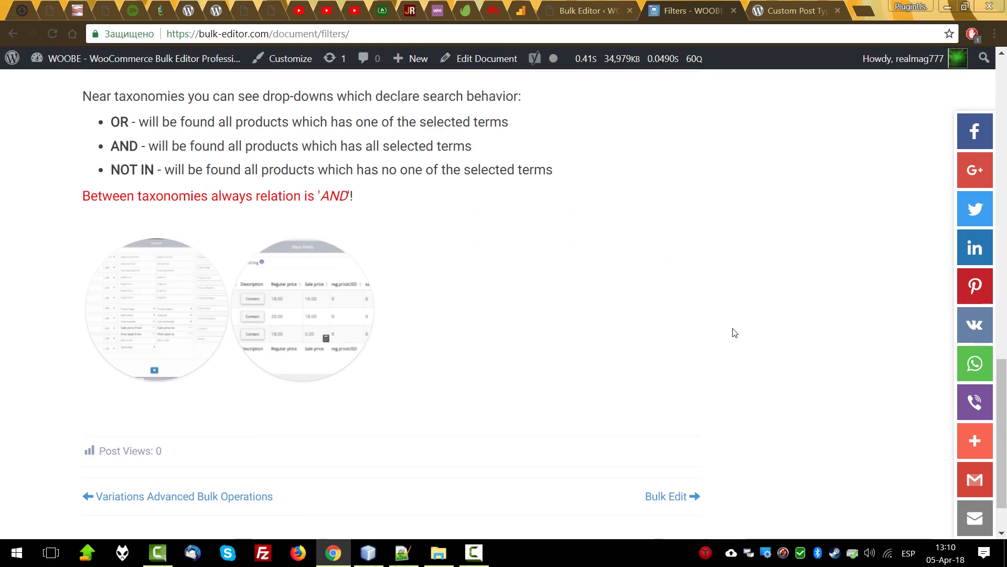
scroll(734, 333, "up", 10)
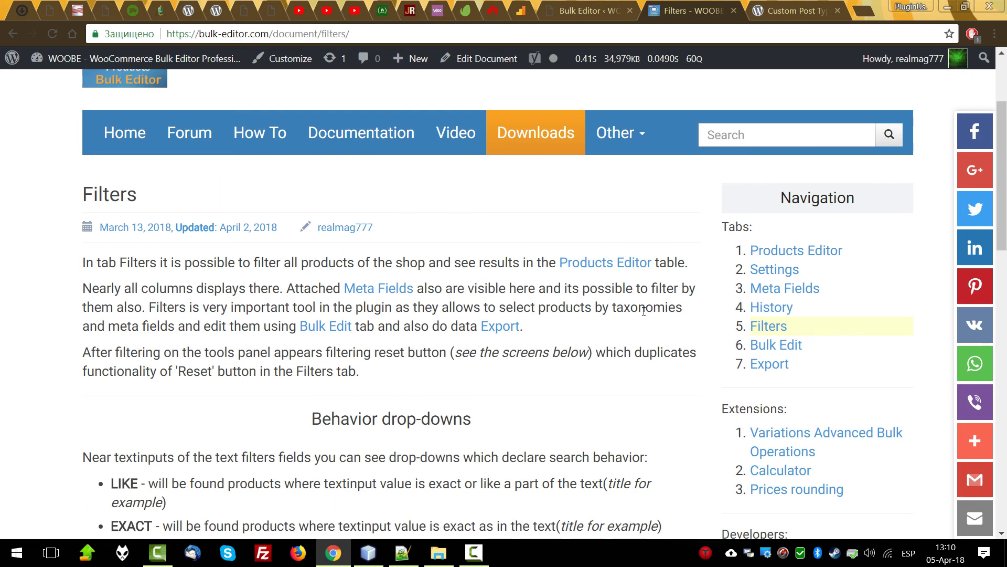